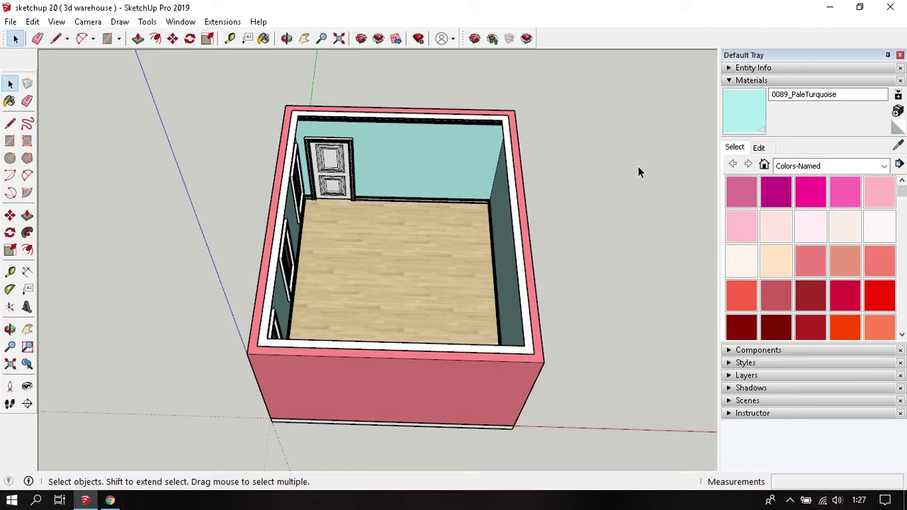
Step: Bring Chrome forward and browse the featured models on the 3D Warehouse home page
left_click(110, 501)
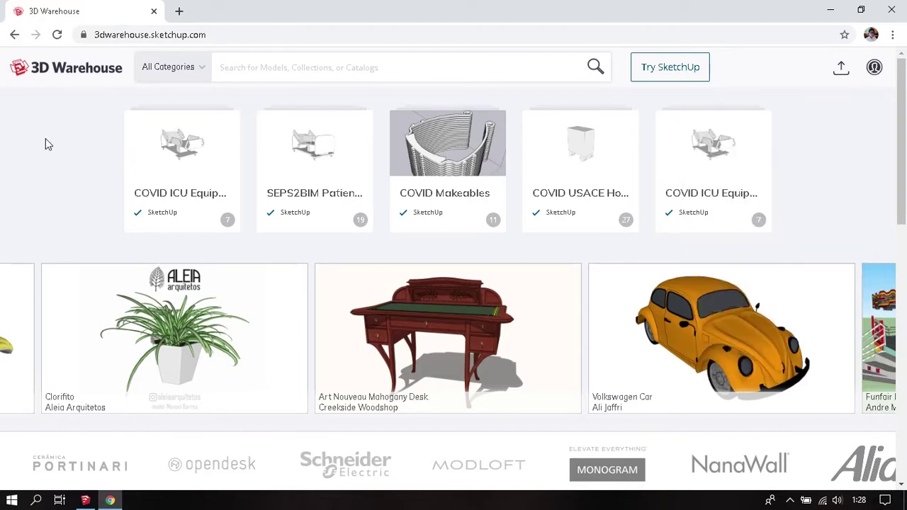
scroll(46, 145, "down", 3)
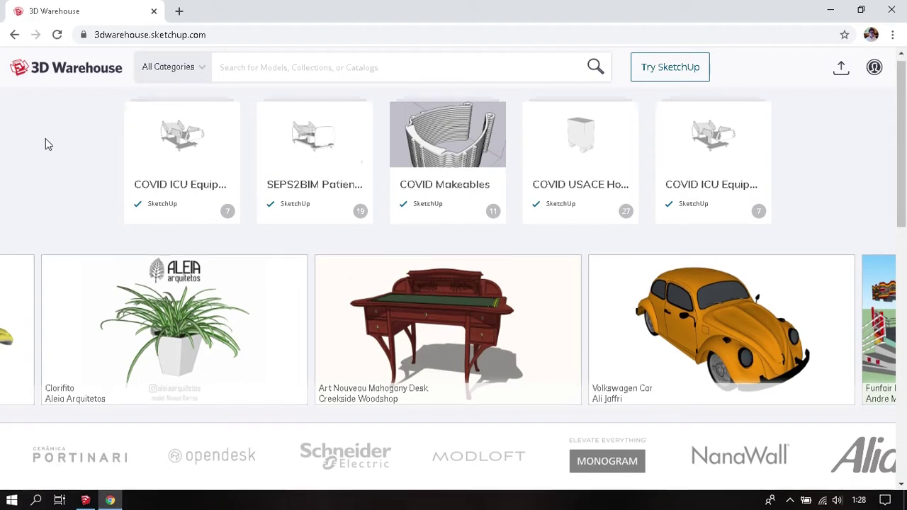
scroll(46, 141, "down", 2)
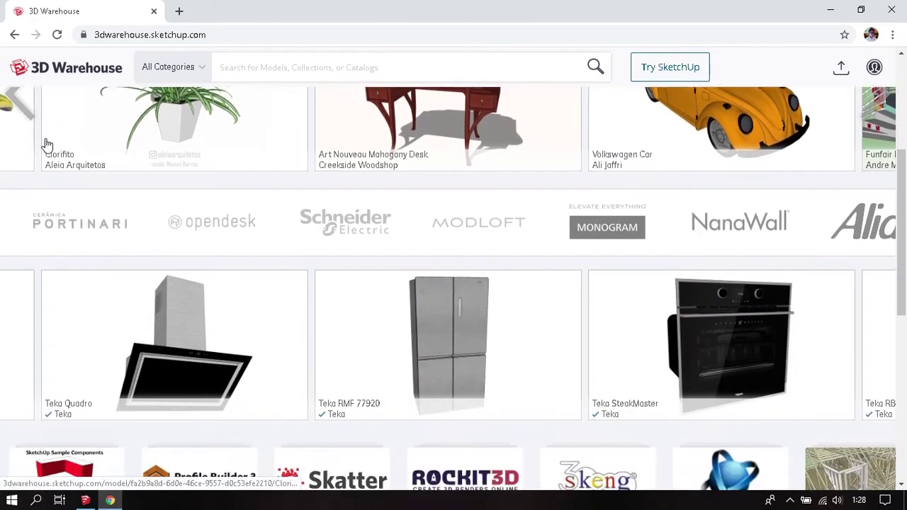
scroll(263, 269, "up", 3)
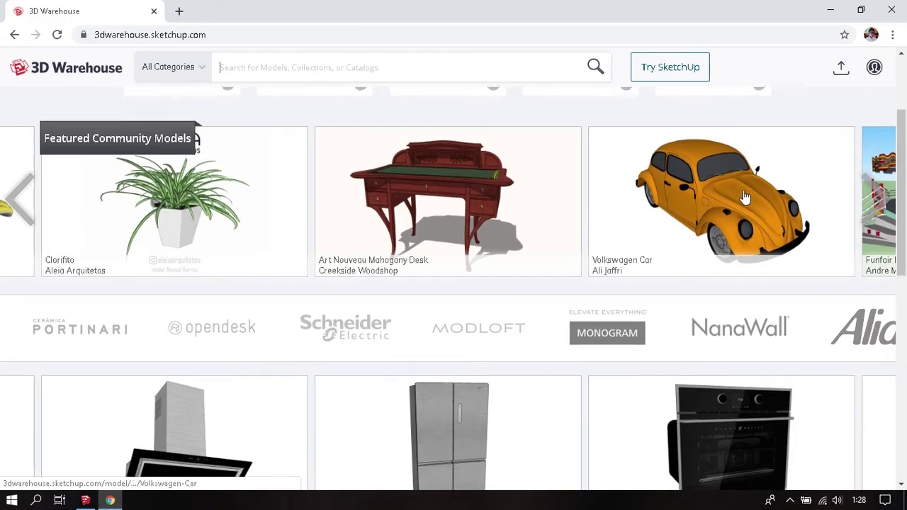
scroll(449, 265, "down", 3)
scroll(449, 264, "down", 5)
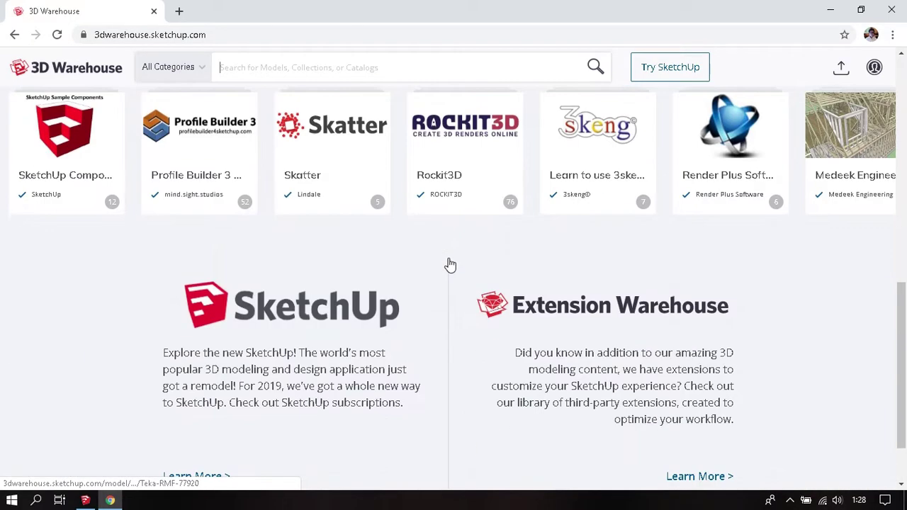
scroll(450, 265, "up", 8)
scroll(449, 265, "up", 1)
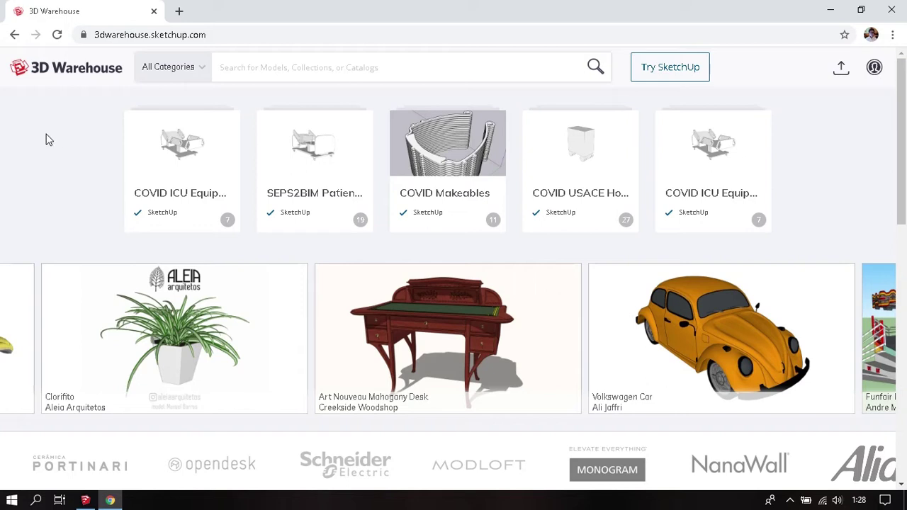
Step: In a new tab, open the INTERIOR collection from the '3d' suggestions
left_click(179, 12)
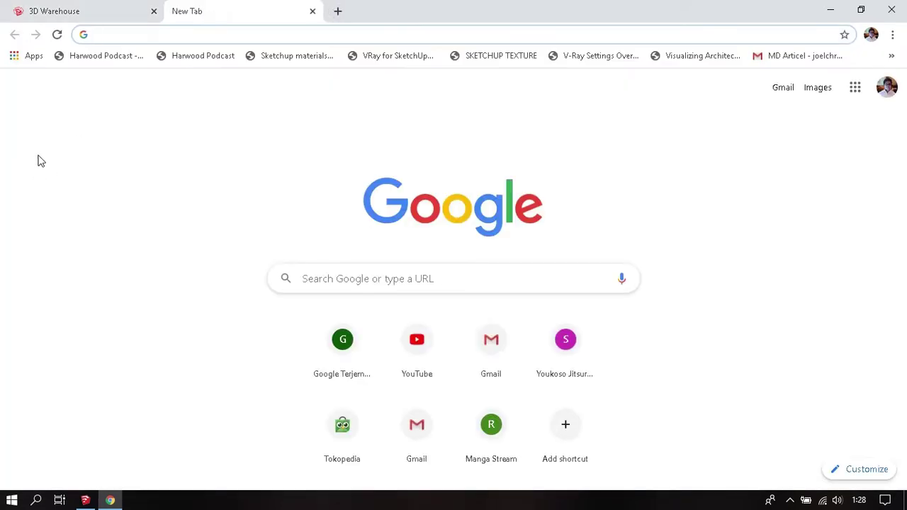
type("3d")
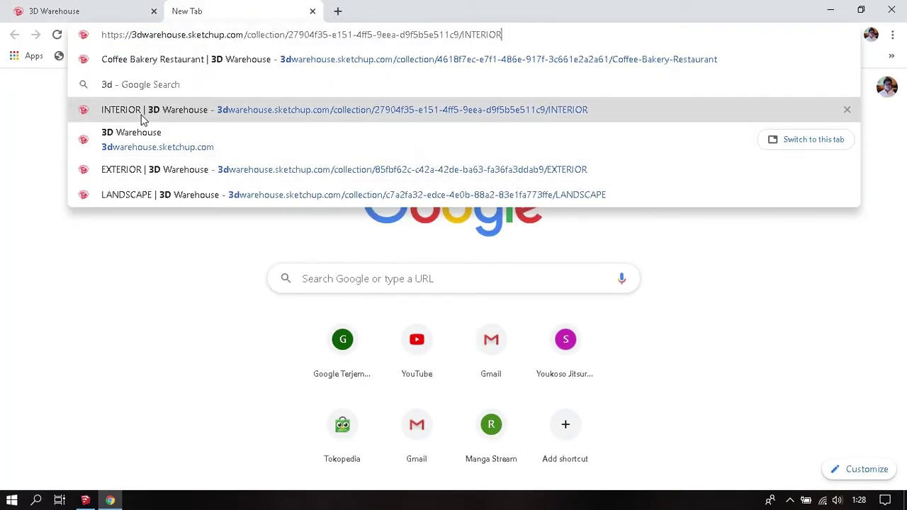
left_click(141, 117)
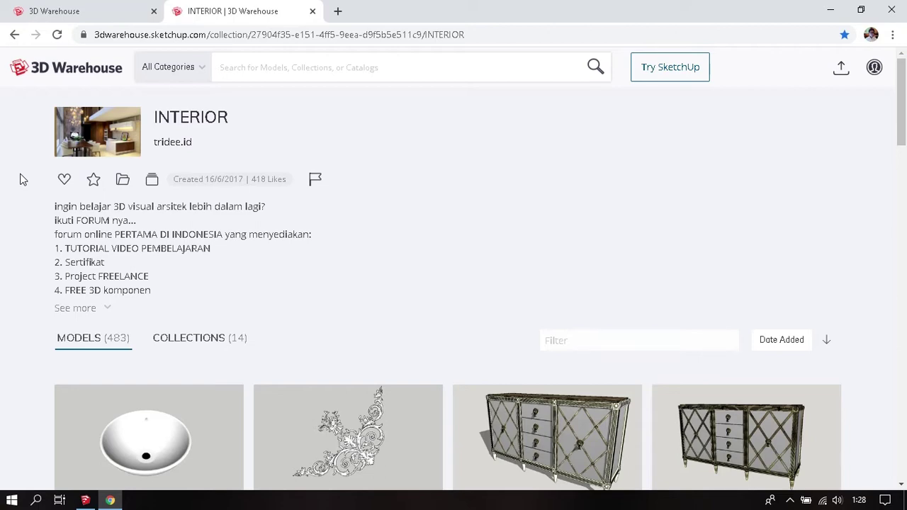
Step: Open the 2 sofa desede DS-102 model in a new tab
scroll(22, 179, "down", 3)
scroll(21, 180, "down", 1)
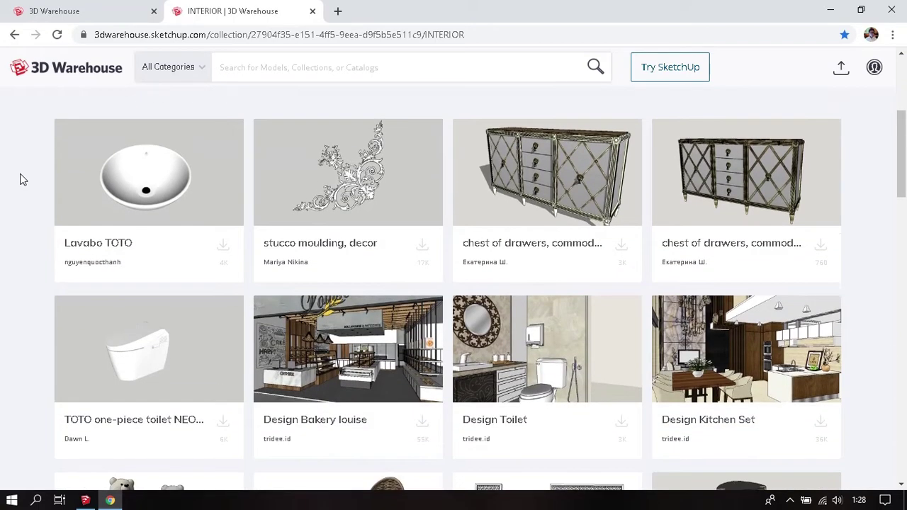
scroll(21, 180, "down", 4)
scroll(22, 180, "down", 2)
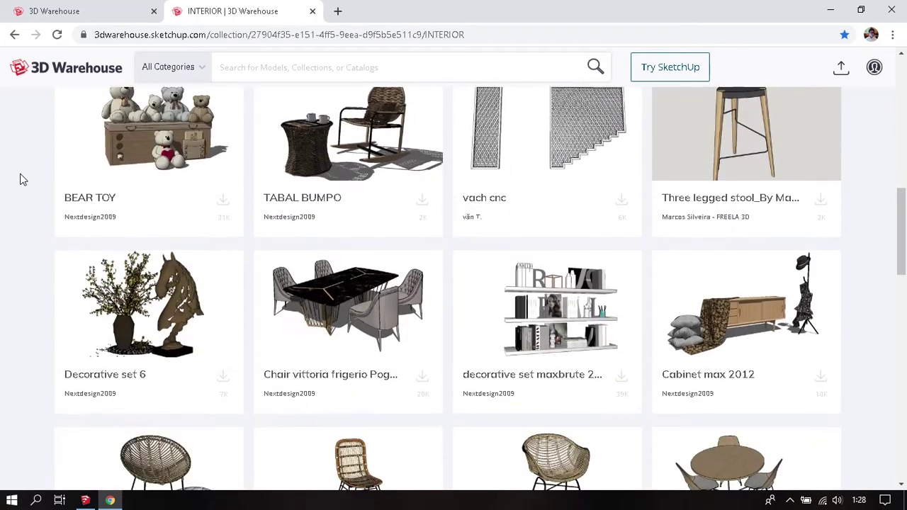
scroll(21, 181, "down", 2)
scroll(20, 182, "down", 2)
scroll(21, 170, "down", 1)
scroll(23, 156, "down", 1)
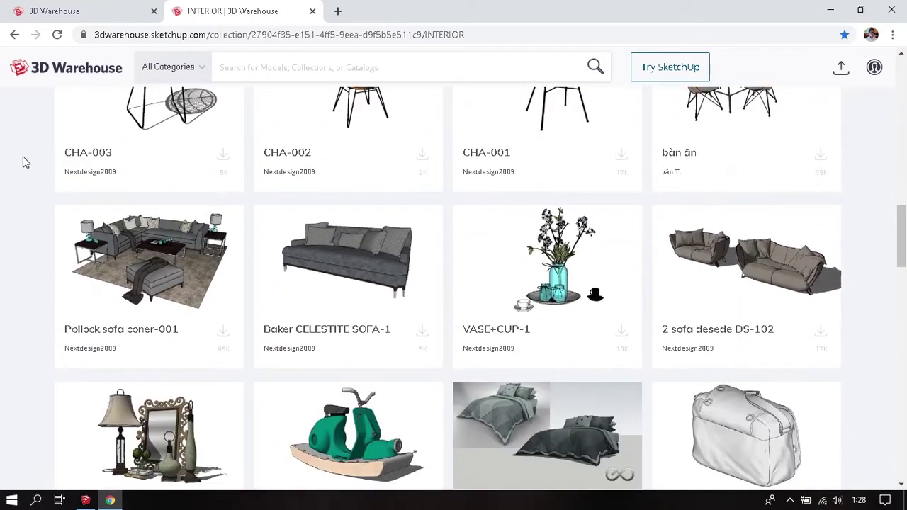
scroll(22, 156, "down", 1)
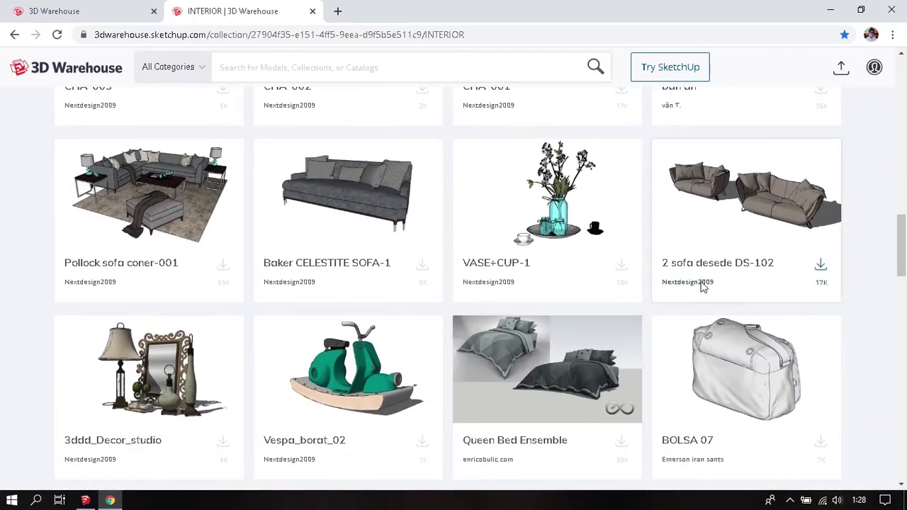
right_click(736, 268)
left_click(740, 273)
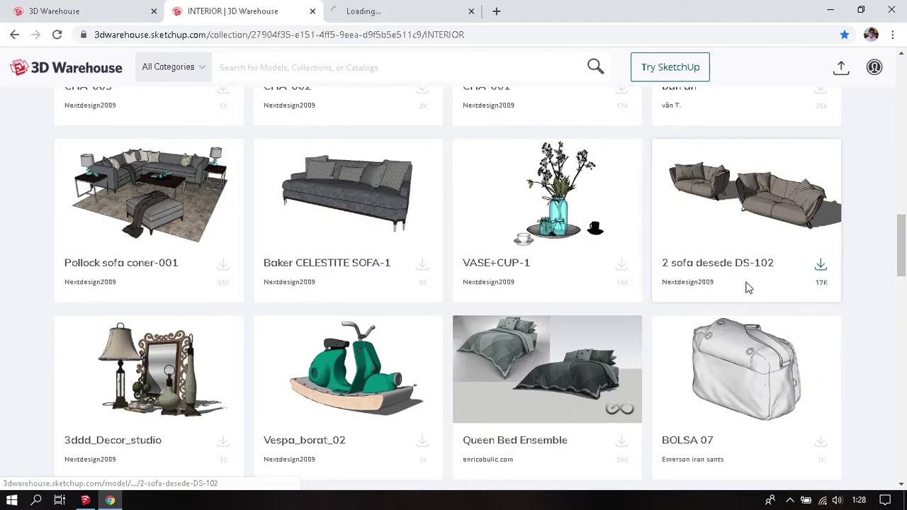
Step: On the 2 sofa desede DS-102 page, start a SketchUp 2019 Model download
left_click(418, 4)
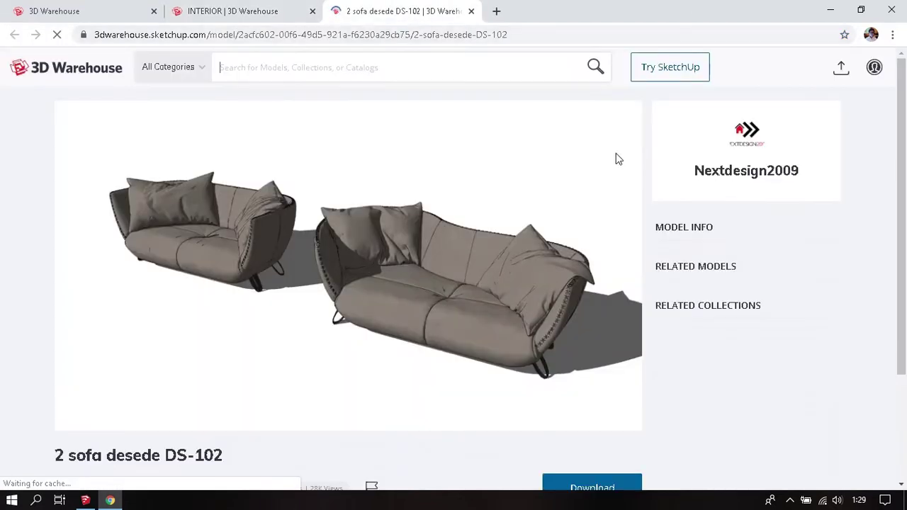
scroll(447, 290, "down", 2)
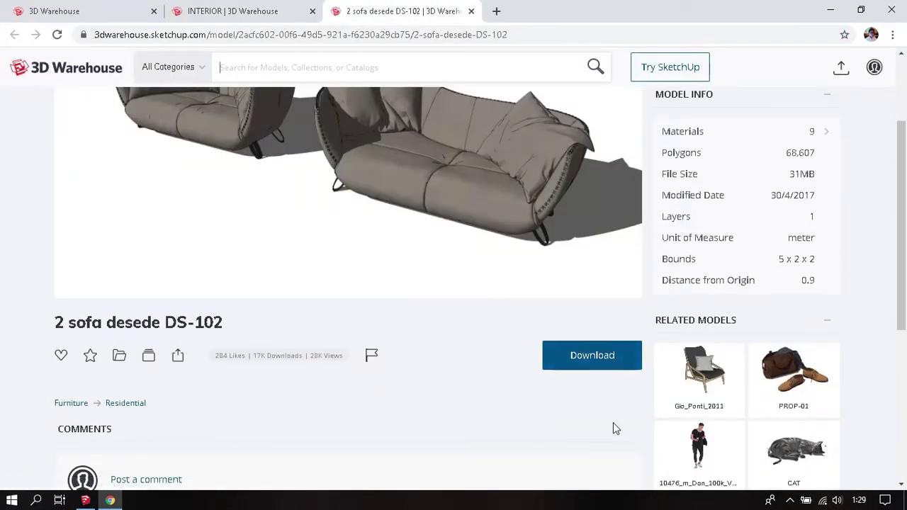
scroll(624, 425, "down", 1)
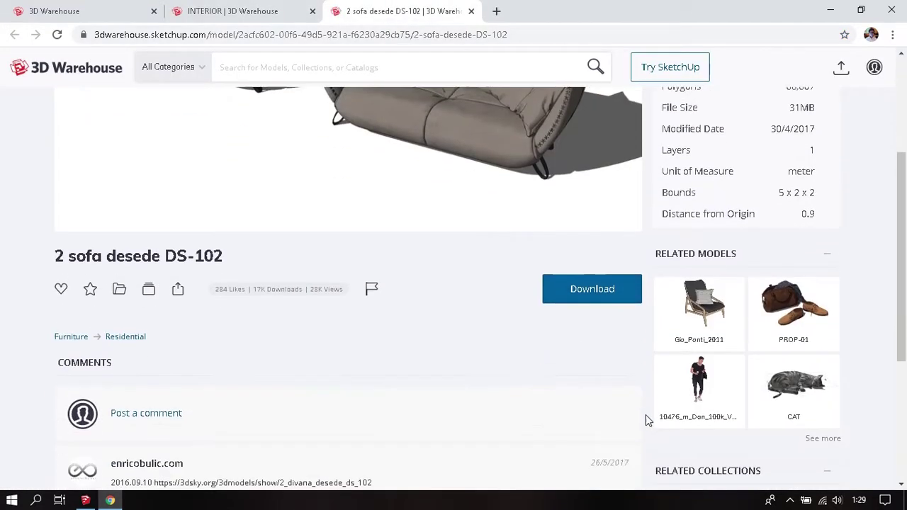
left_click(634, 290)
scroll(636, 292, "down", 1)
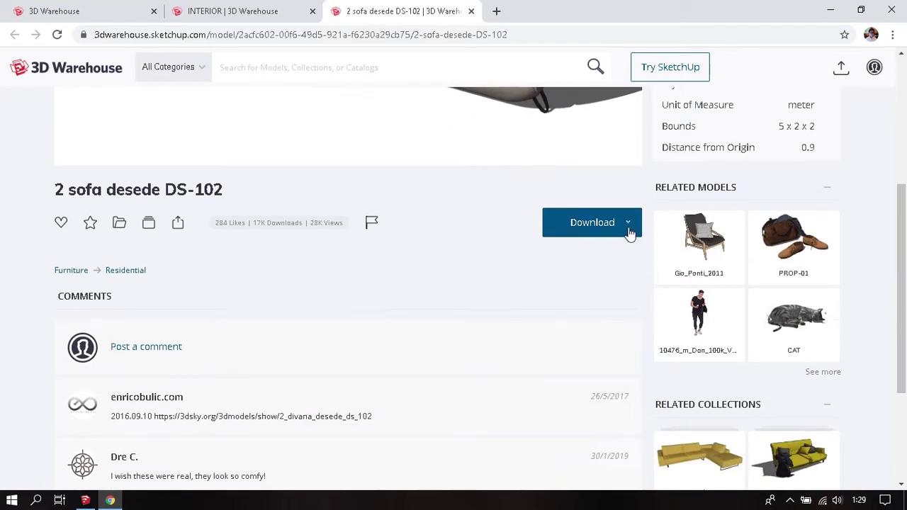
left_click(628, 228)
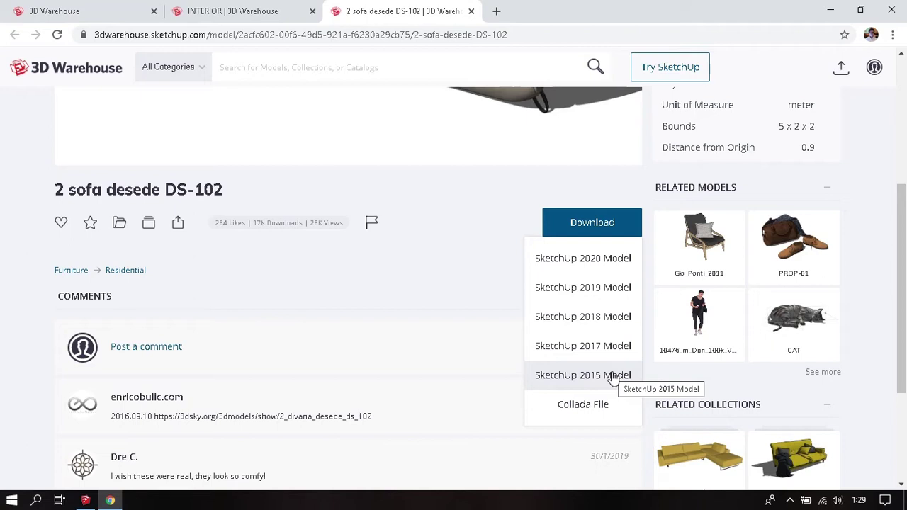
left_click(616, 296)
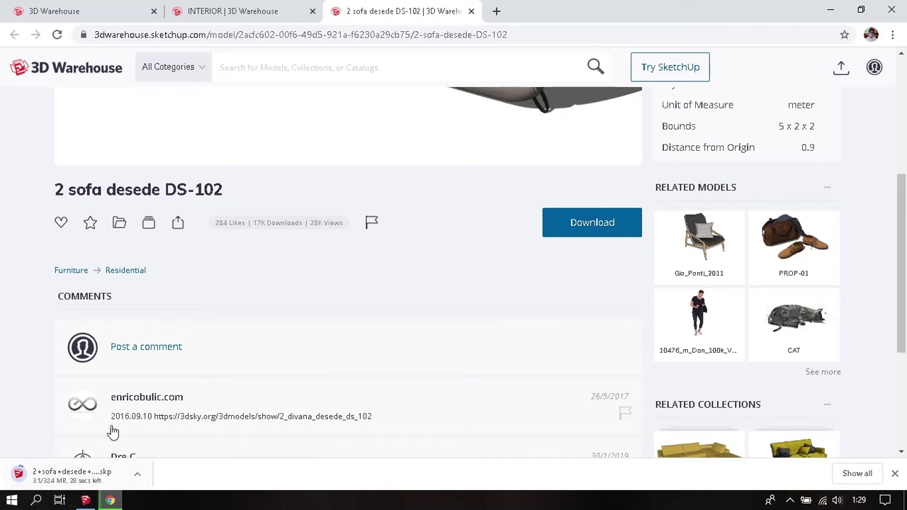
Step: Cancel the sofa download and close the downloads bar
left_click(137, 474)
left_click(158, 451)
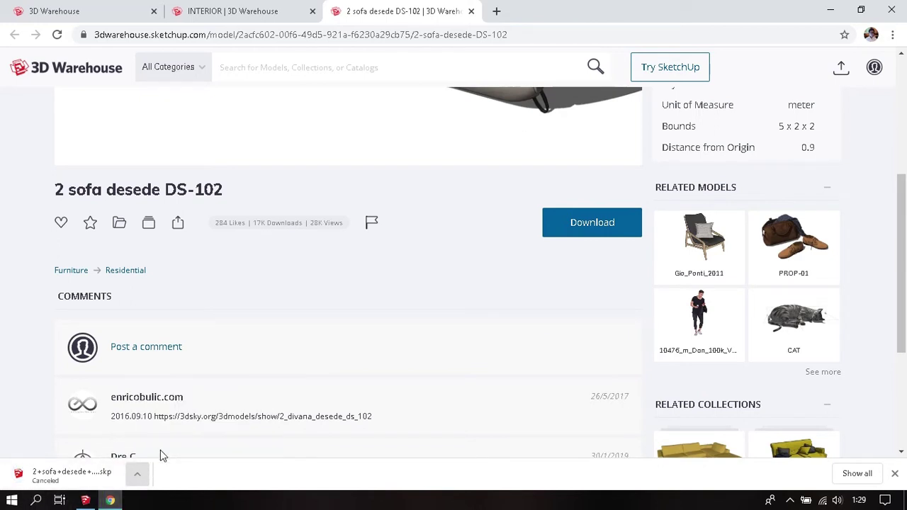
scroll(504, 318, "up", 1)
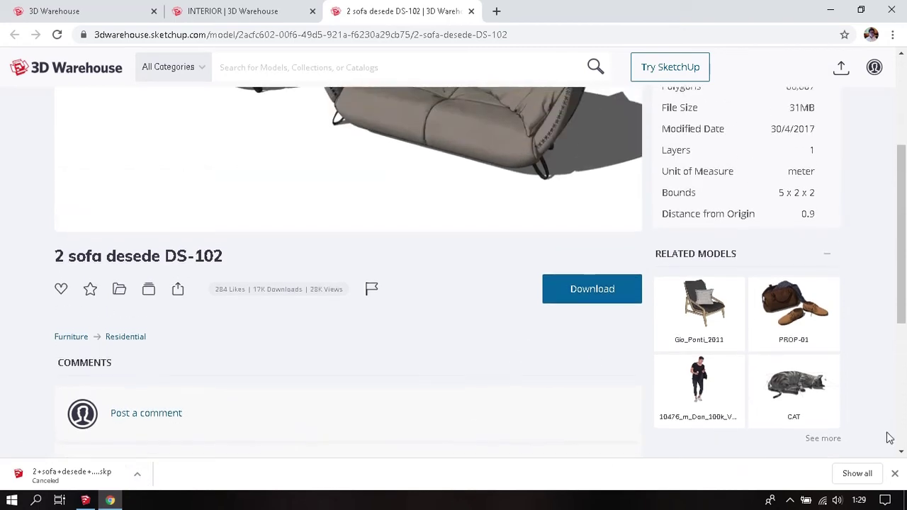
left_click(894, 474)
scroll(444, 423, "up", 1)
scroll(399, 413, "up", 1)
scroll(411, 416, "up", 1)
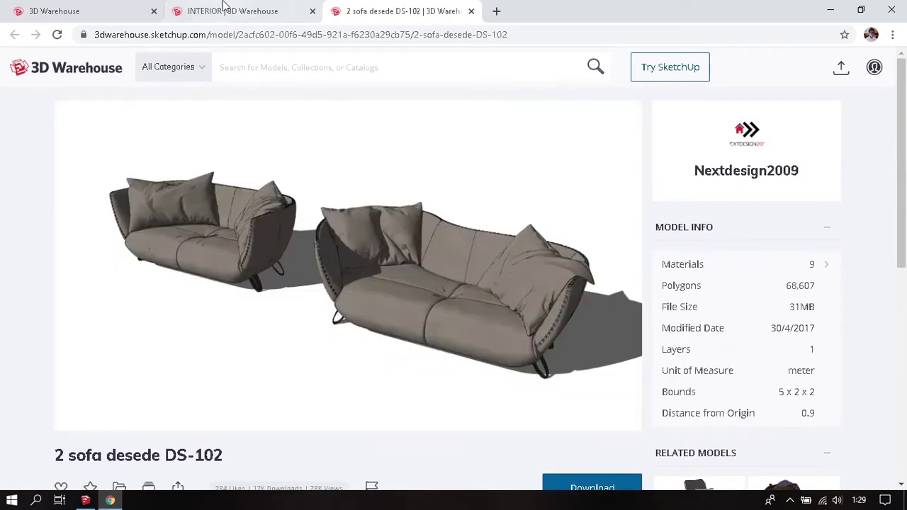
Step: From the INTERIOR collection, open the Luminária de Piso floor lamp in a new tab
left_click(213, 11)
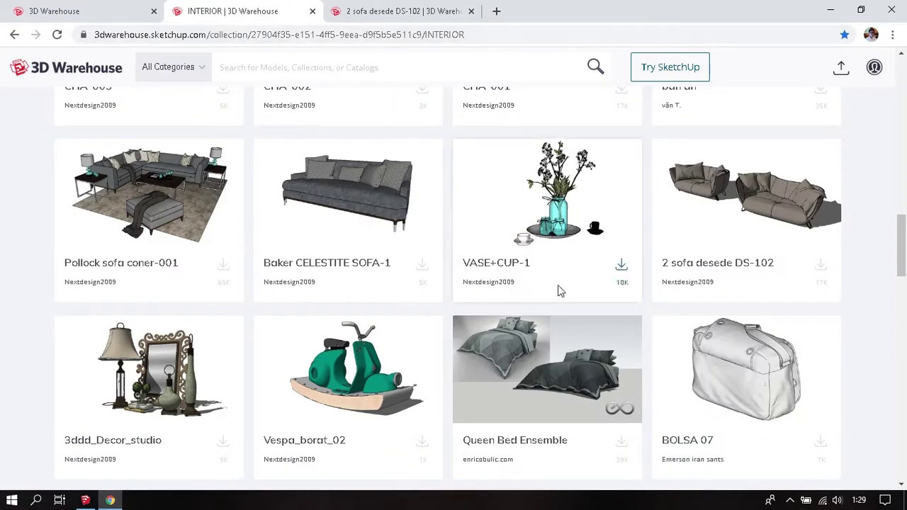
scroll(567, 298, "down", 1)
scroll(560, 291, "down", 3)
scroll(554, 282, "down", 3)
scroll(553, 282, "down", 2)
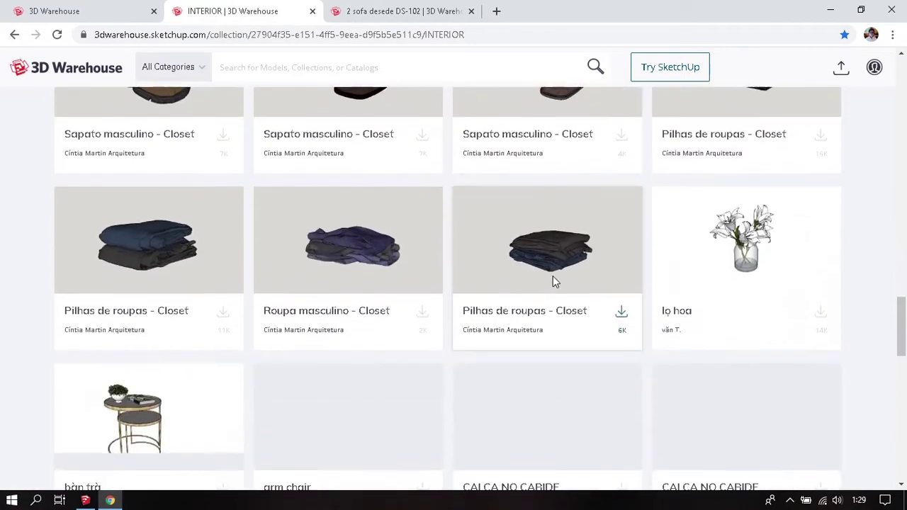
scroll(555, 283, "down", 1)
scroll(554, 283, "down", 3)
scroll(555, 283, "down", 1)
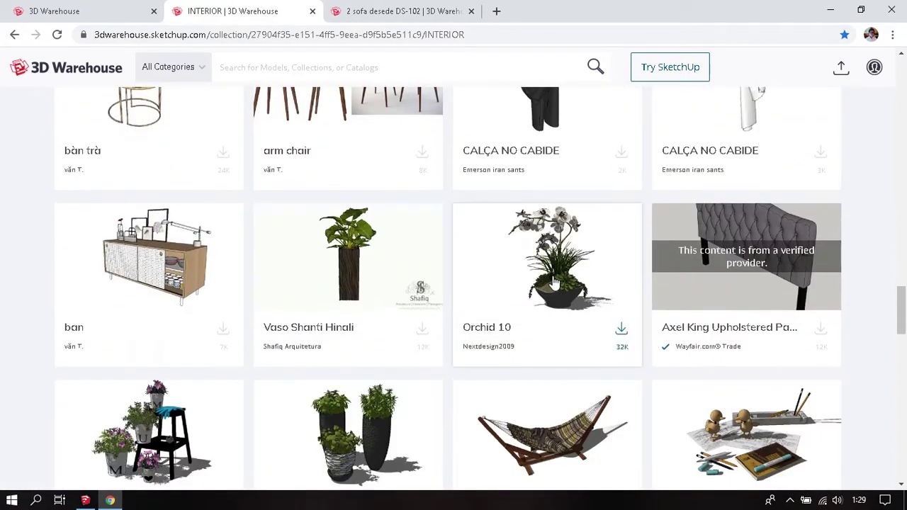
scroll(554, 283, "down", 3)
scroll(554, 283, "down", 3)
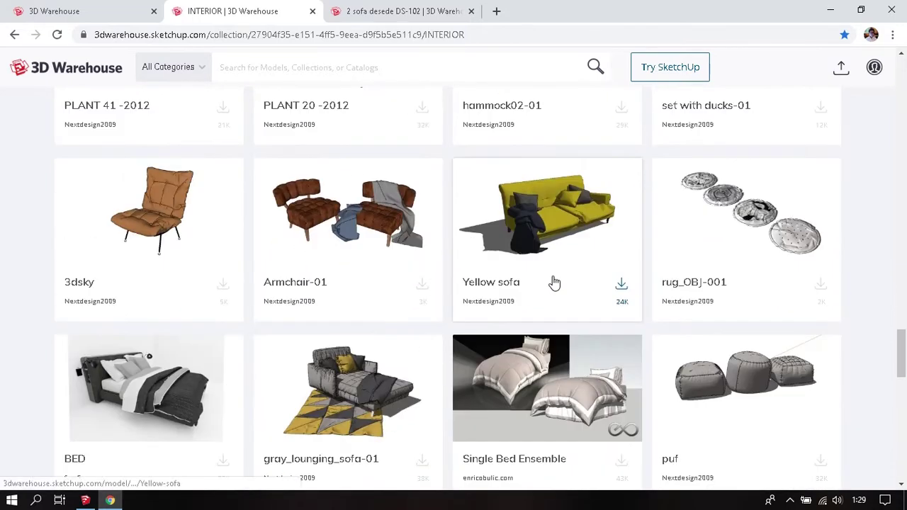
scroll(555, 283, "down", 2)
scroll(554, 283, "down", 3)
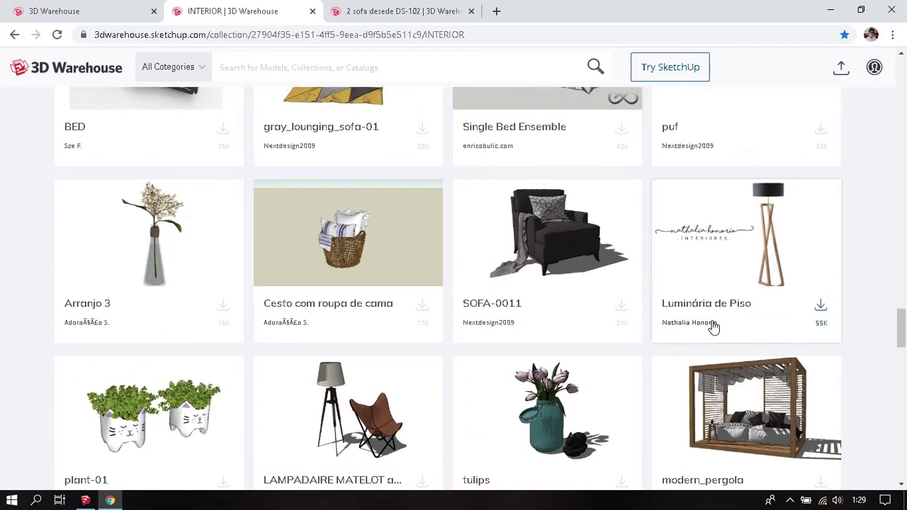
right_click(712, 303)
left_click(766, 311)
Step: Open the QUADROS COMPOSIÇÃO GATOS cat frames model in a new tab
scroll(460, 254, "down", 2)
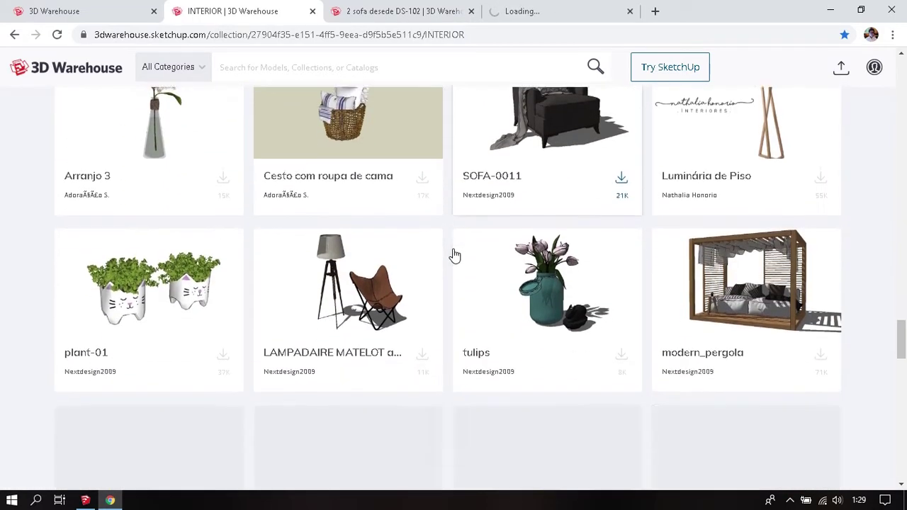
scroll(455, 255, "down", 2)
scroll(455, 255, "down", 3)
scroll(455, 256, "down", 3)
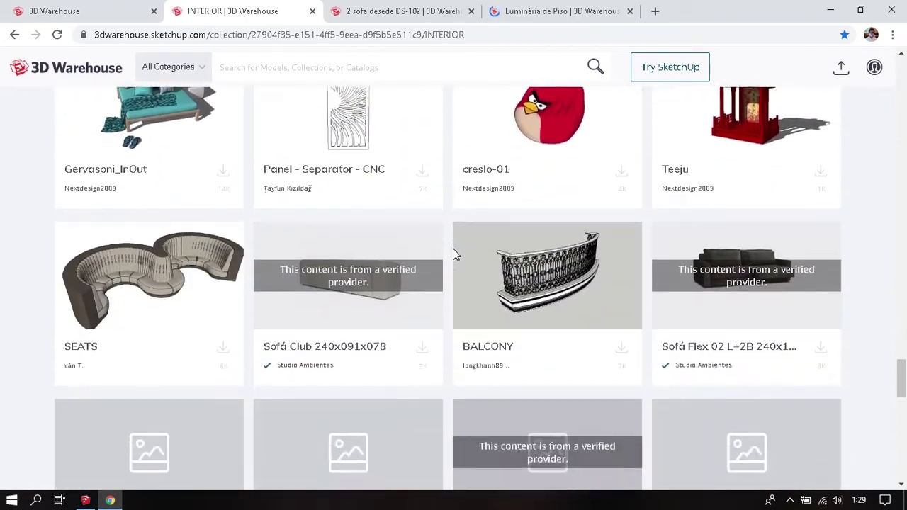
scroll(455, 255, "down", 3)
scroll(455, 255, "down", 2)
scroll(455, 255, "down", 1)
scroll(455, 255, "down", 2)
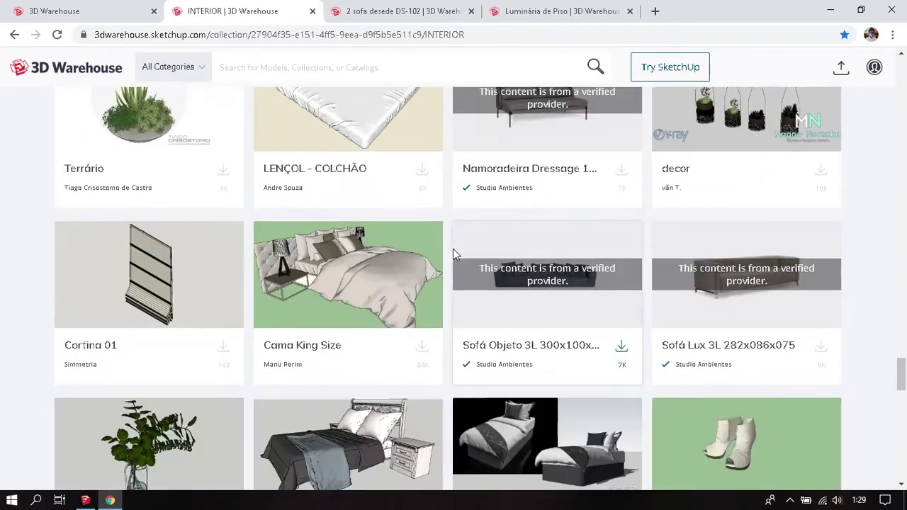
scroll(455, 255, "down", 3)
scroll(453, 254, "down", 3)
scroll(450, 253, "down", 3)
scroll(450, 252, "down", 4)
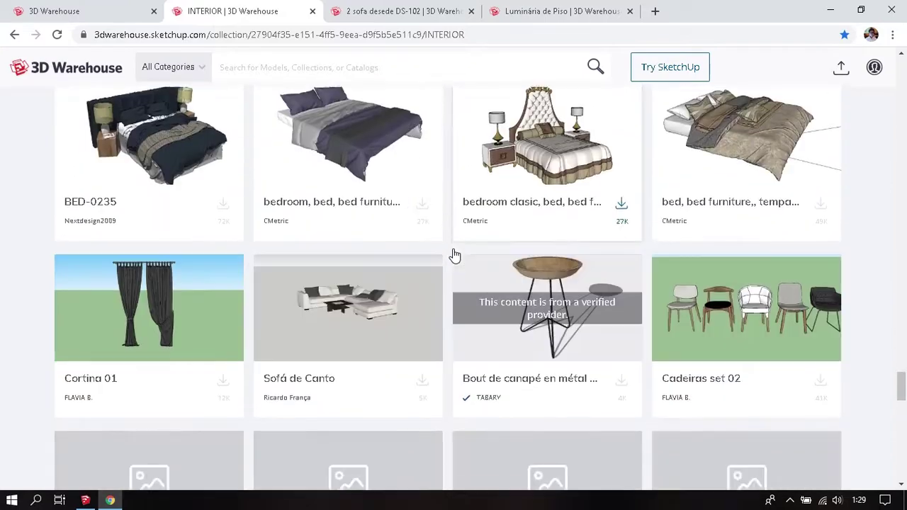
scroll(446, 249, "down", 3)
scroll(446, 249, "down", 2)
scroll(446, 248, "down", 1)
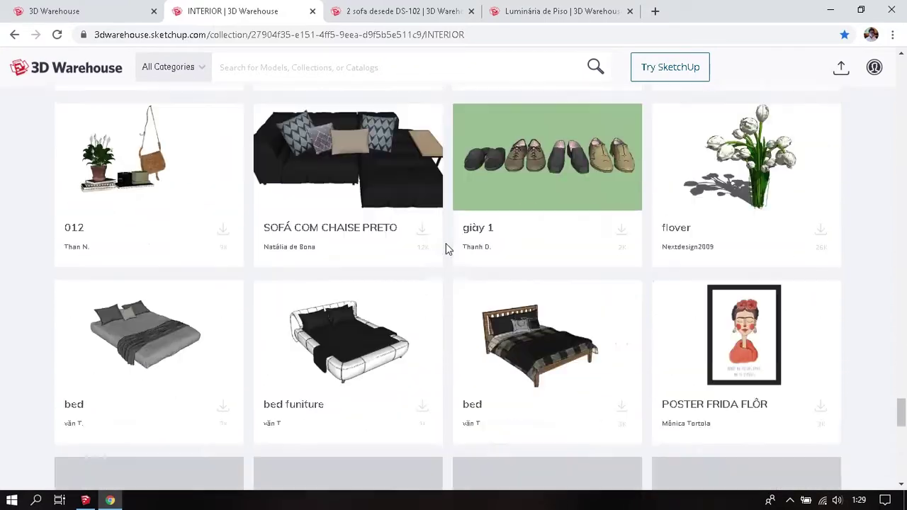
scroll(446, 249, "down", 3)
scroll(446, 249, "down", 2)
scroll(445, 249, "down", 3)
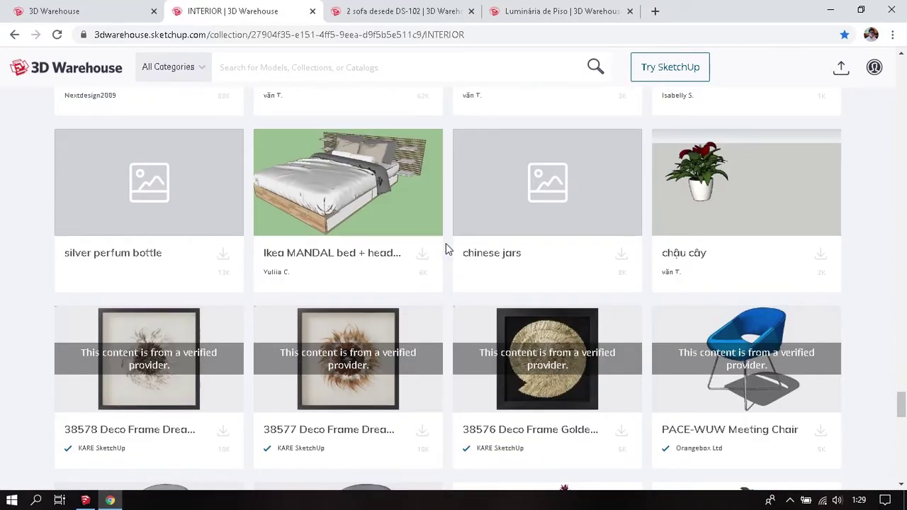
scroll(446, 249, "down", 3)
scroll(445, 244, "down", 3)
scroll(446, 244, "down", 3)
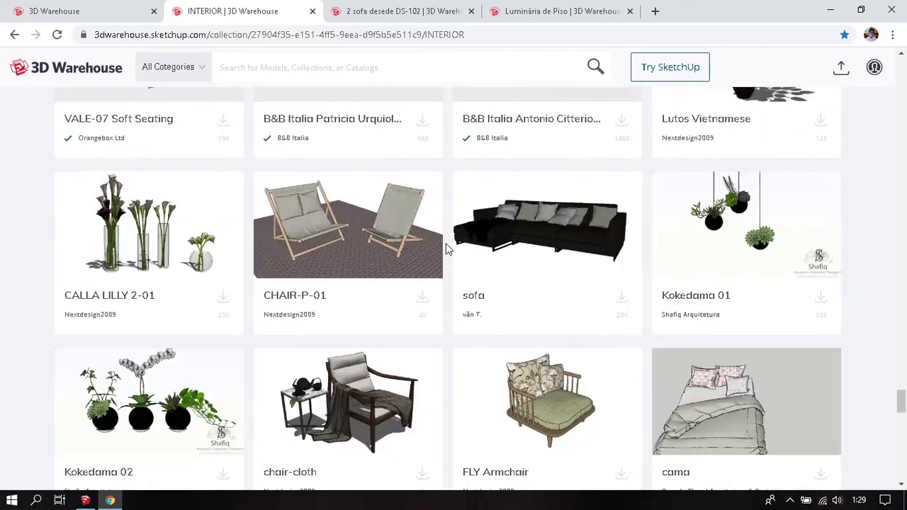
scroll(446, 245, "down", 3)
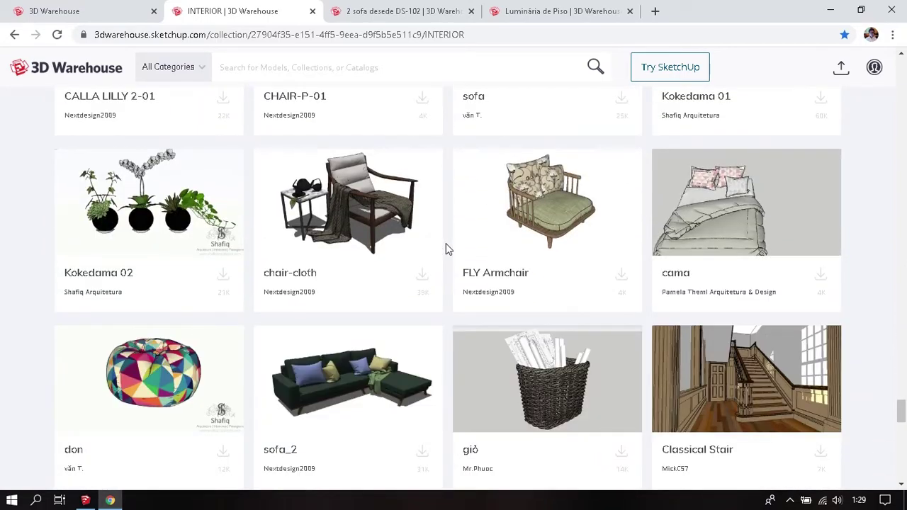
scroll(445, 249, "down", 3)
scroll(446, 249, "down", 4)
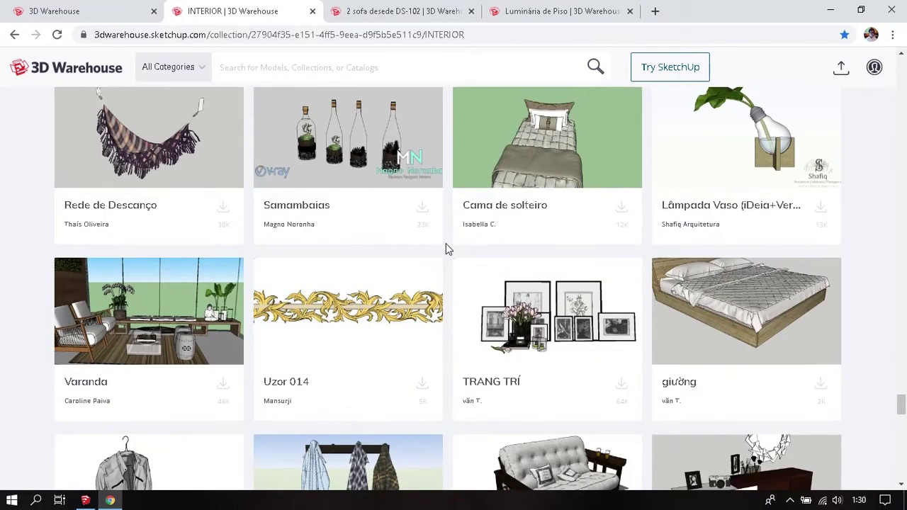
scroll(446, 245, "down", 1)
scroll(445, 245, "down", 1)
scroll(446, 244, "down", 2)
scroll(445, 245, "down", 2)
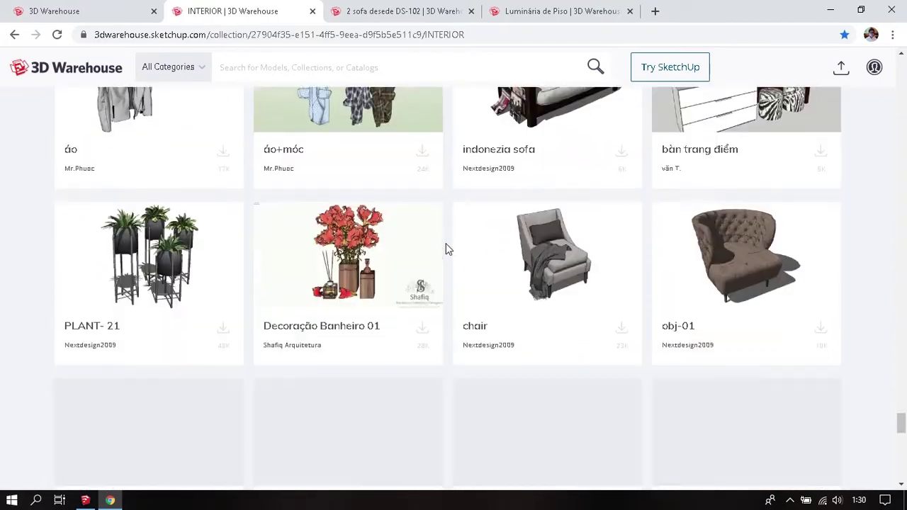
scroll(446, 244, "down", 3)
scroll(446, 245, "down", 2)
scroll(428, 243, "down", 3)
scroll(428, 243, "down", 1)
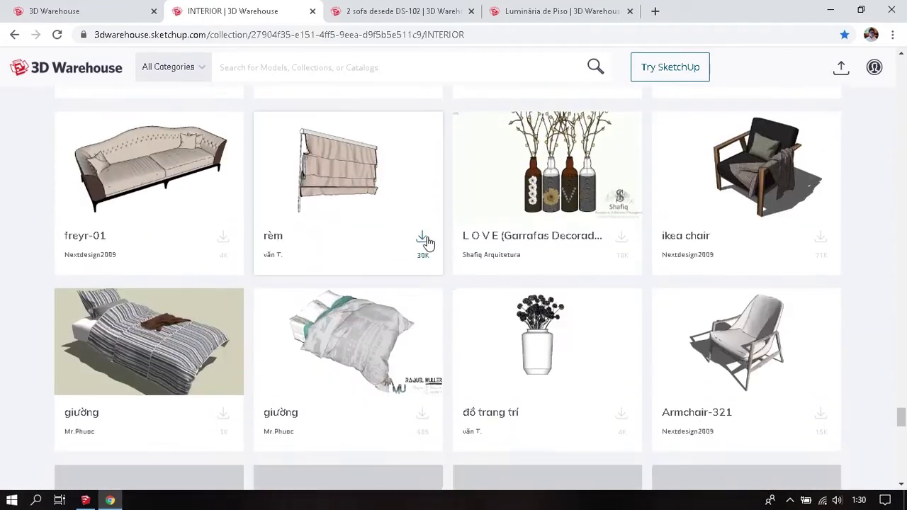
scroll(426, 244, "down", 1)
scroll(426, 243, "down", 2)
scroll(426, 243, "up", 2)
scroll(427, 240, "down", 6)
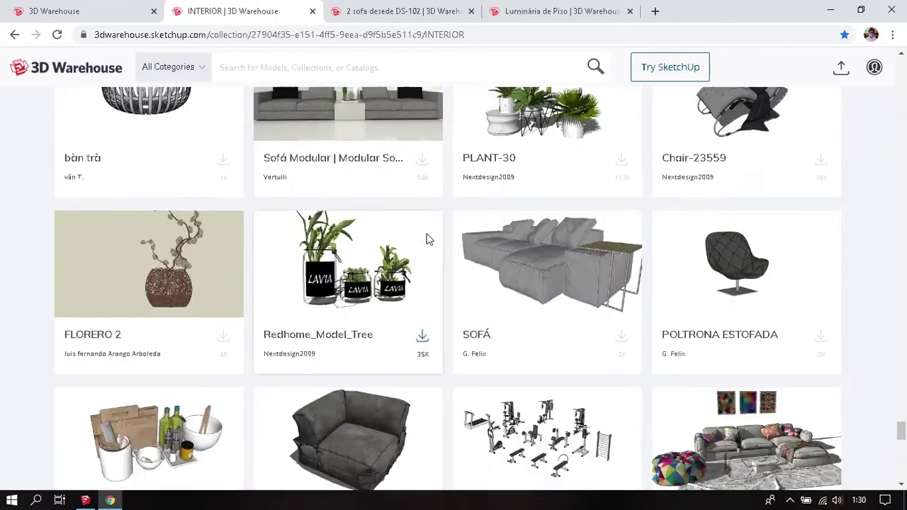
scroll(428, 240, "down", 2)
scroll(427, 239, "down", 3)
scroll(427, 240, "down", 4)
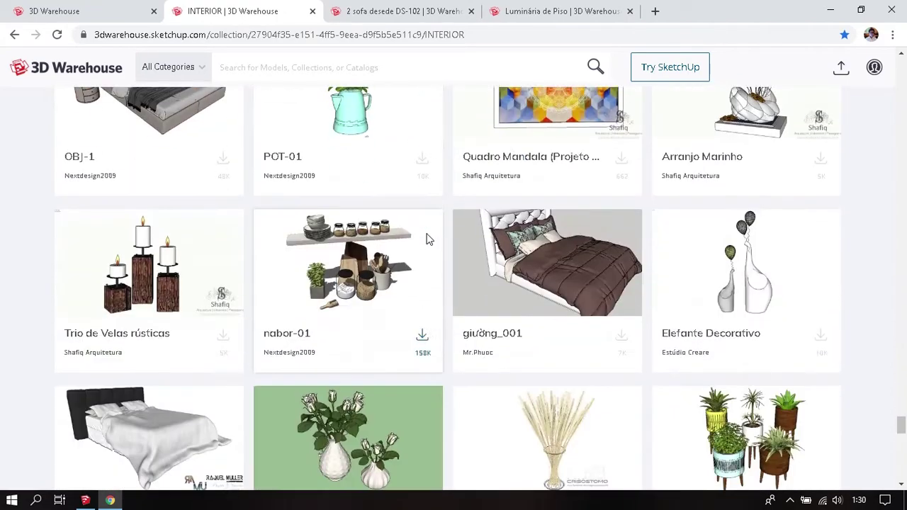
scroll(428, 239, "down", 4)
scroll(428, 240, "down", 1)
scroll(428, 240, "down", 3)
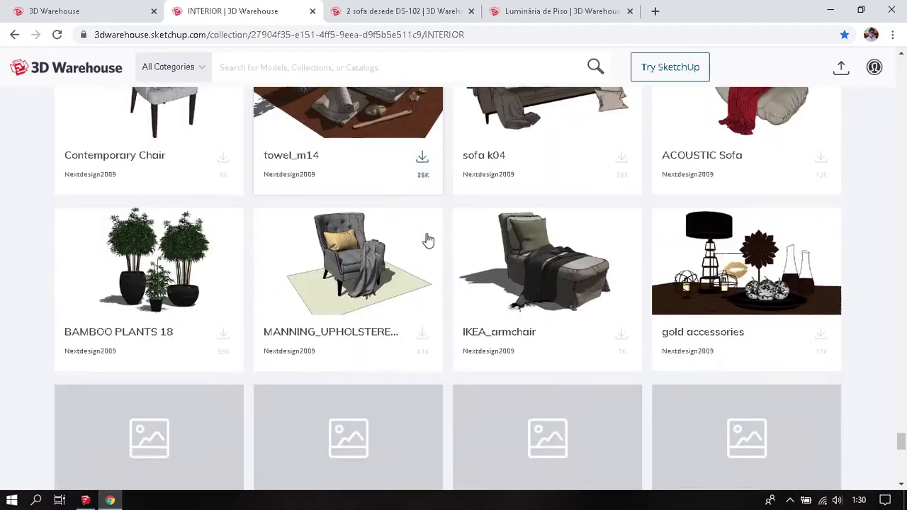
scroll(428, 240, "down", 3)
scroll(428, 241, "down", 4)
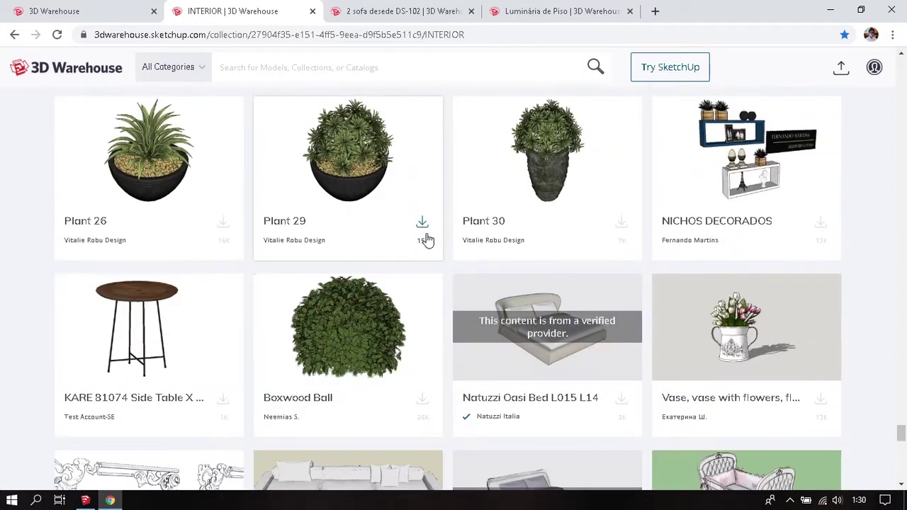
scroll(428, 241, "down", 2)
scroll(428, 239, "down", 2)
scroll(427, 240, "down", 3)
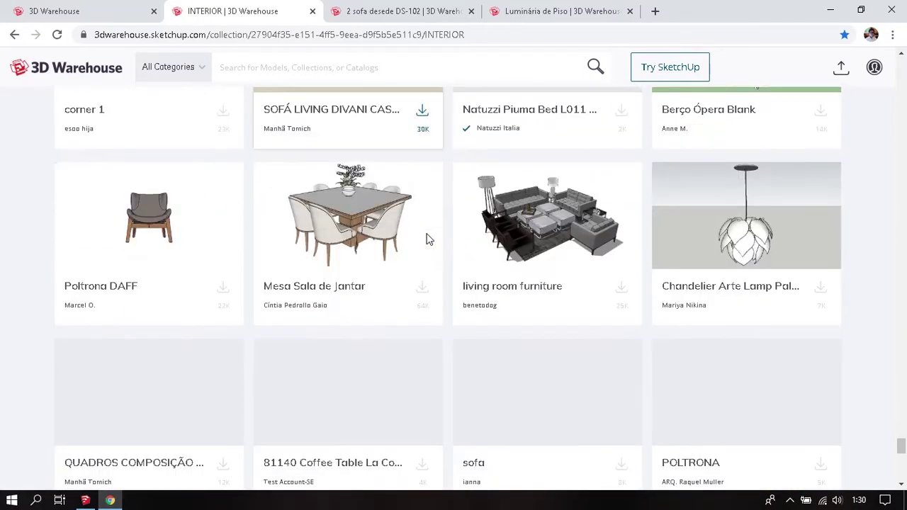
scroll(427, 239, "down", 4)
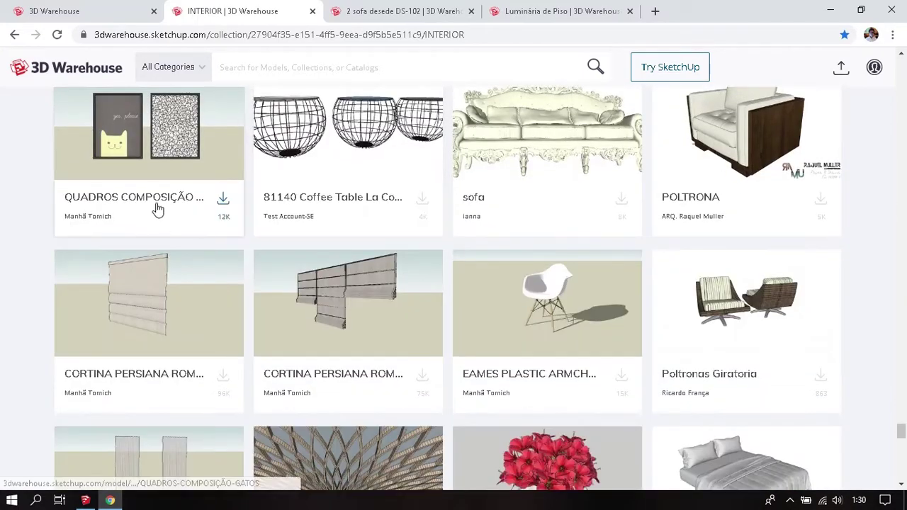
right_click(164, 213)
left_click(205, 213)
Step: Review the opened sofa, lamp and cat-frame tabs, then return to the INTERIOR collection
left_click(383, 11)
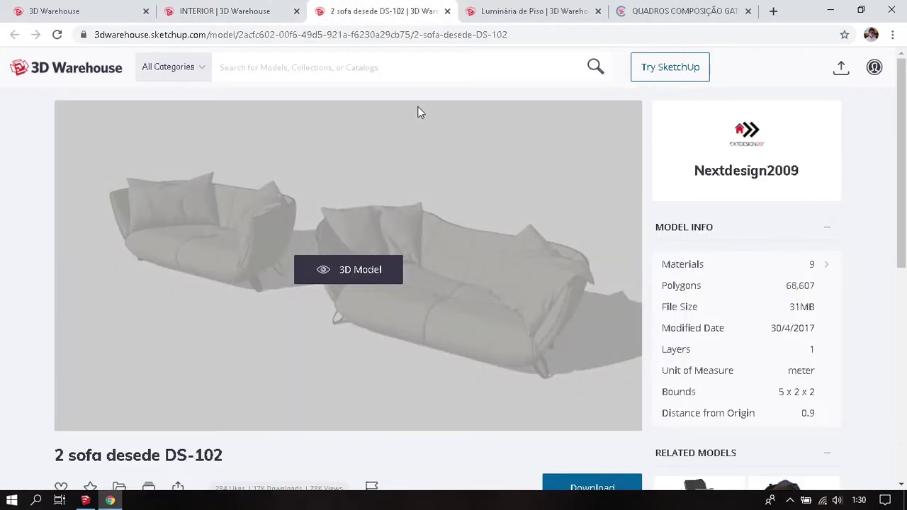
left_click(528, 11)
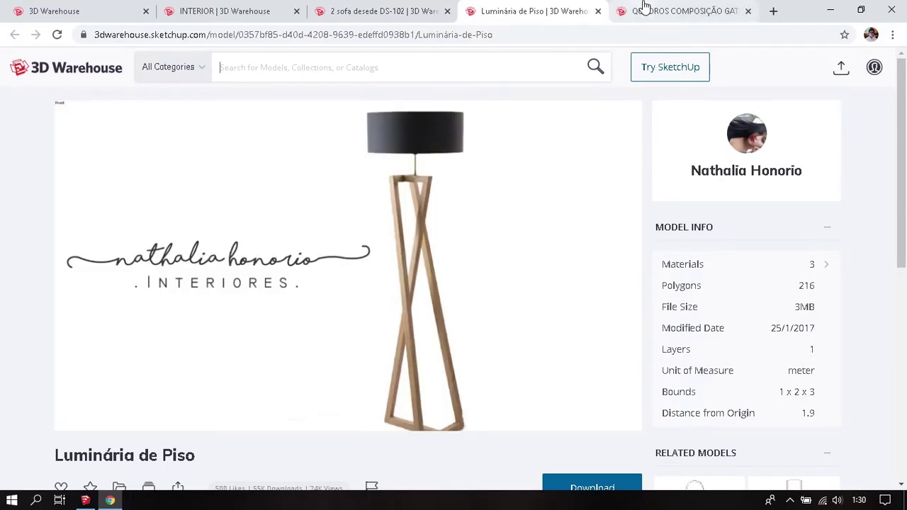
left_click(642, 10)
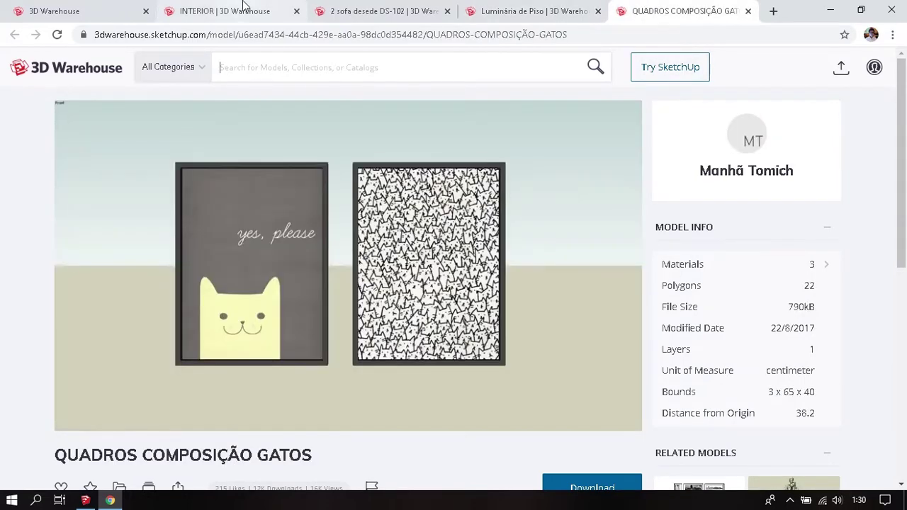
left_click(225, 10)
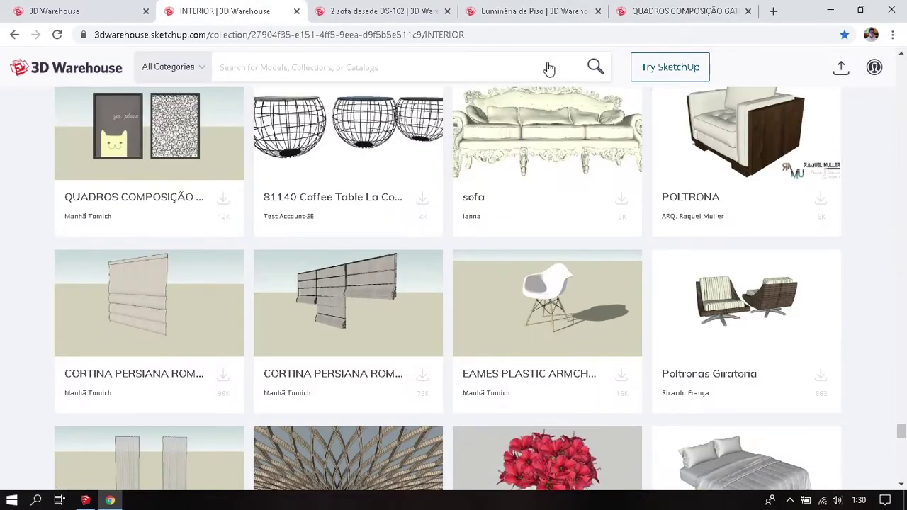
Step: Open the Coffee Table model in a new tab and view its page
scroll(560, 206, "down", 3)
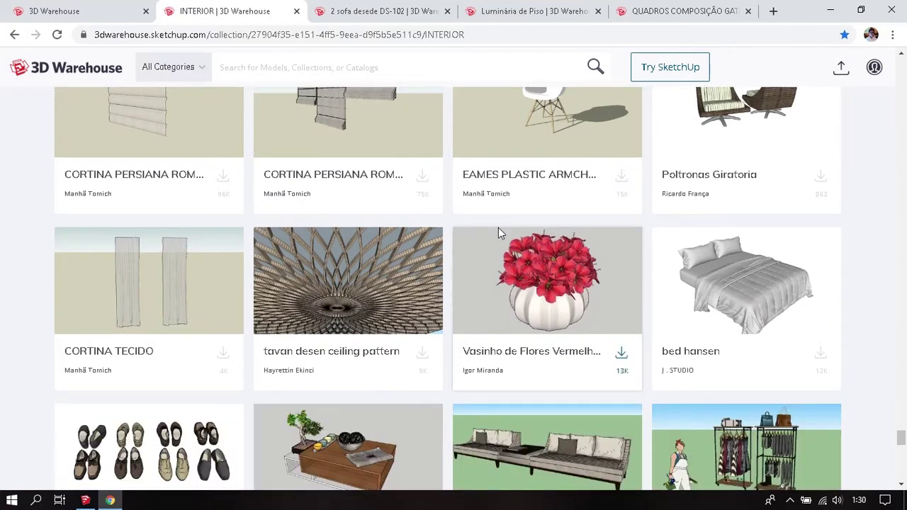
scroll(326, 265, "down", 4)
right_click(335, 262)
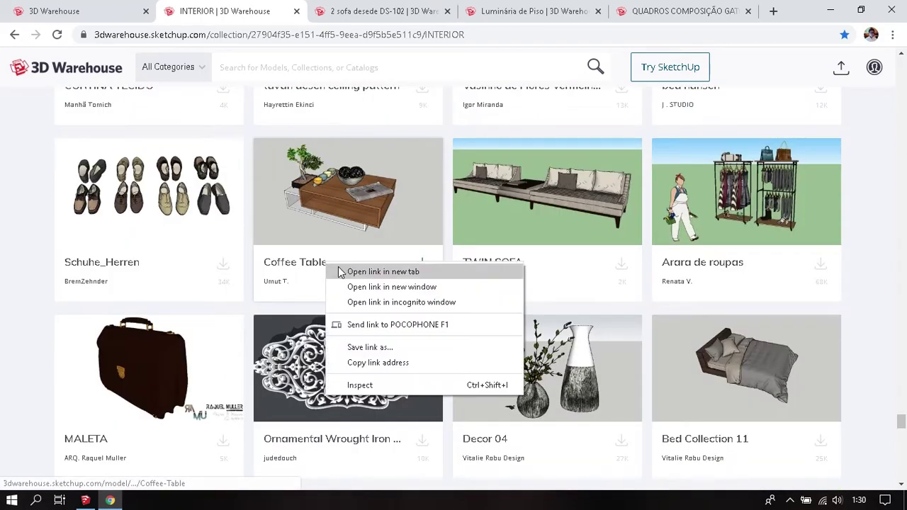
left_click(338, 266)
scroll(348, 273, "down", 1)
scroll(348, 274, "down", 3)
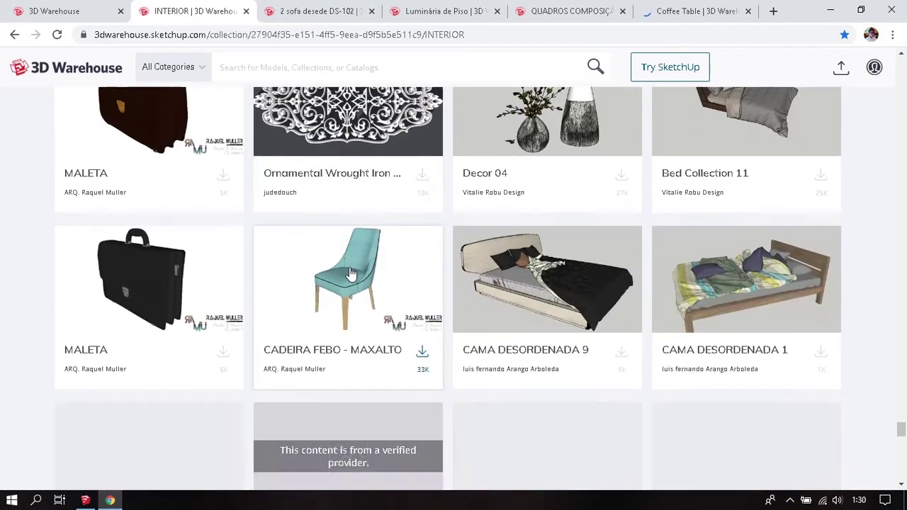
scroll(349, 269, "down", 4)
scroll(354, 262, "down", 1)
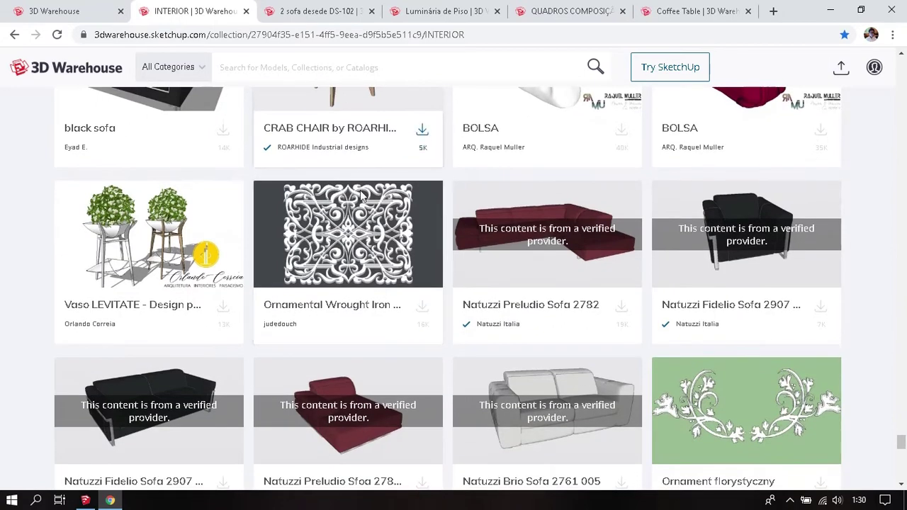
scroll(365, 252, "down", 2)
scroll(370, 240, "down", 2)
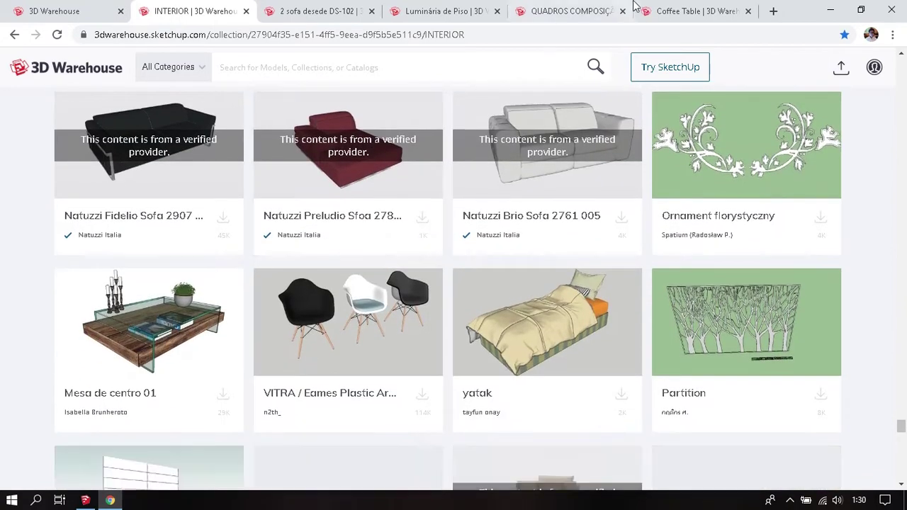
left_click(693, 8)
scroll(541, 232, "down", 2)
scroll(541, 232, "down", 1)
Step: Download the Coffee Table and QUADROS COMPOSIÇÃO GATOS models as SketchUp files
left_click(588, 289)
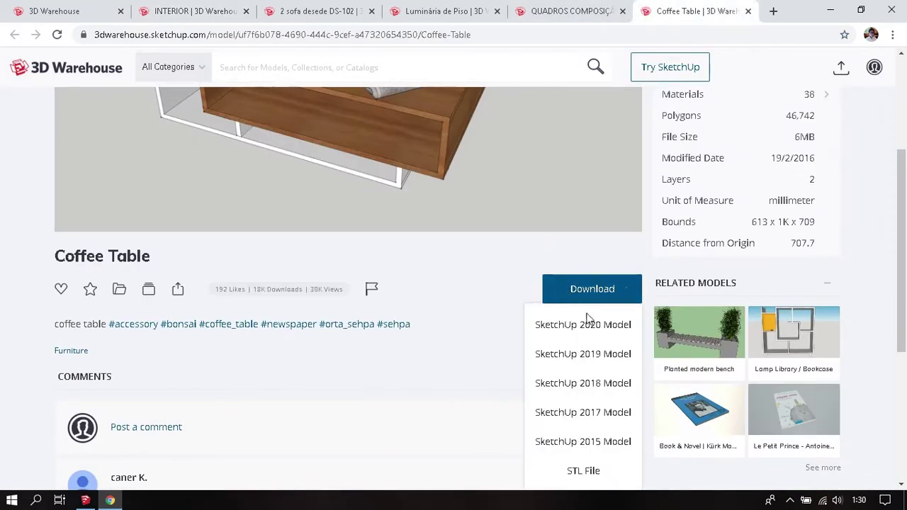
left_click(592, 354)
left_click(587, 9)
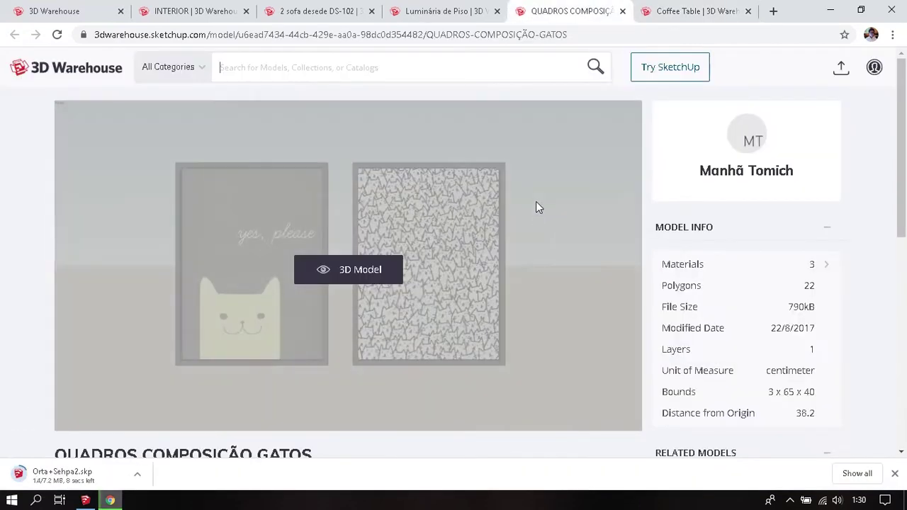
scroll(645, 298, "down", 1)
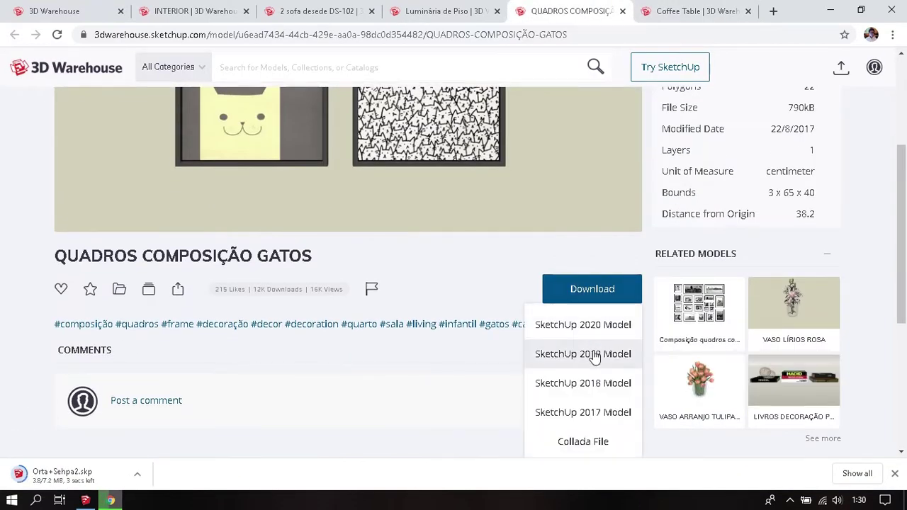
left_click(593, 353)
Step: Check the Luminária de Piso lamp page, then scroll through the INTERIOR collection
left_click(457, 11)
scroll(619, 282, "down", 4)
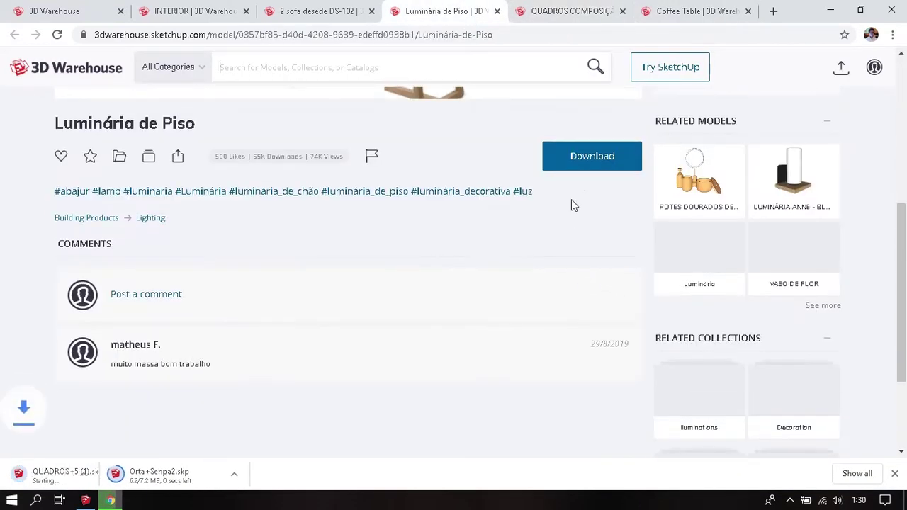
scroll(504, 348, "up", 5)
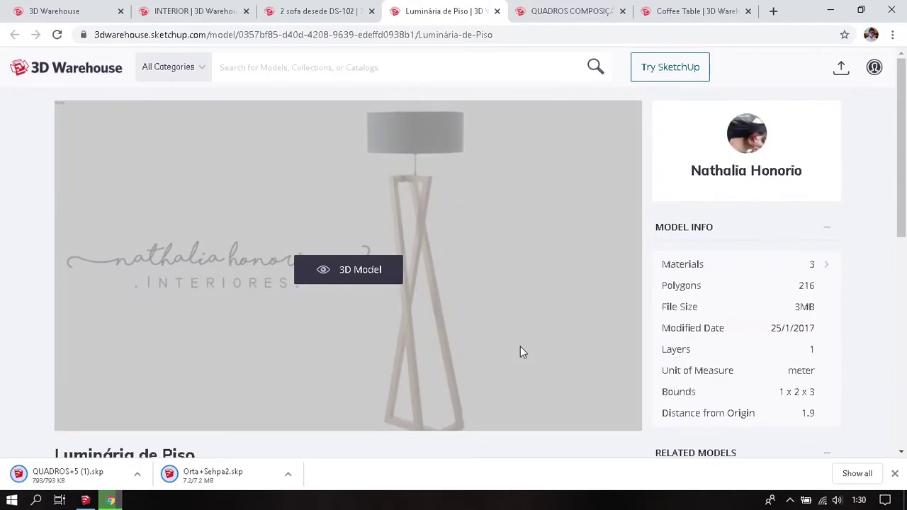
left_click(191, 11)
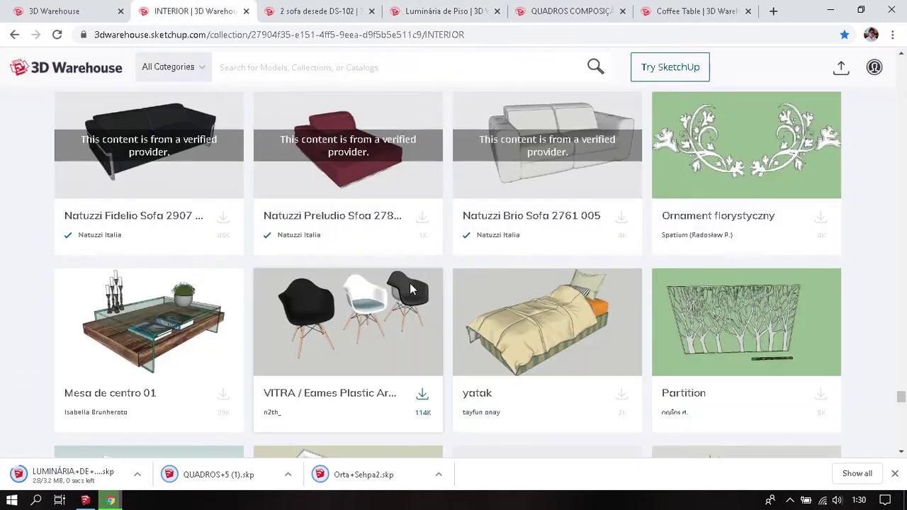
scroll(418, 287, "down", 1)
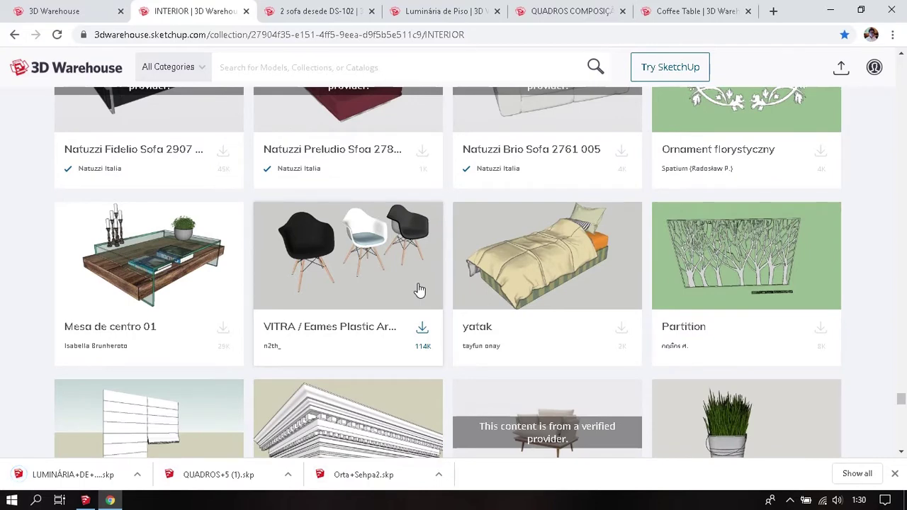
scroll(420, 289, "down", 2)
scroll(420, 289, "down", 2)
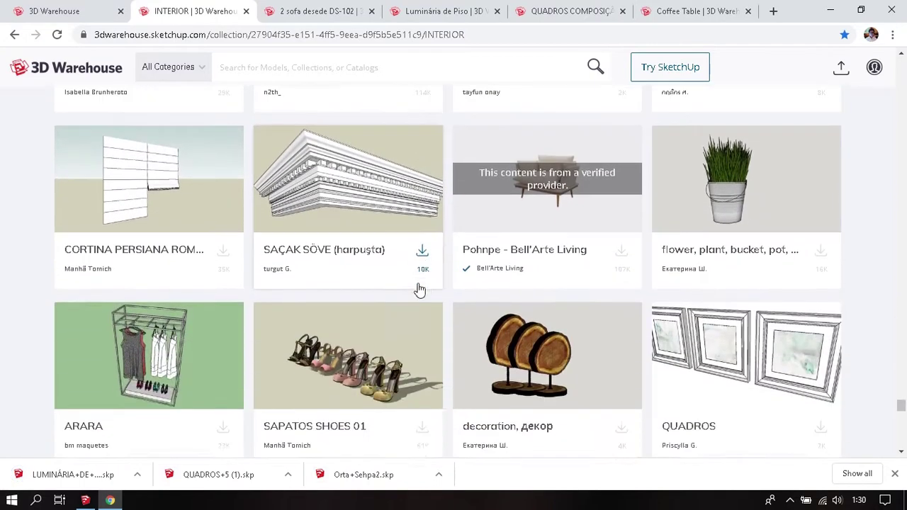
scroll(420, 289, "down", 3)
scroll(420, 289, "down", 2)
type("carpet")
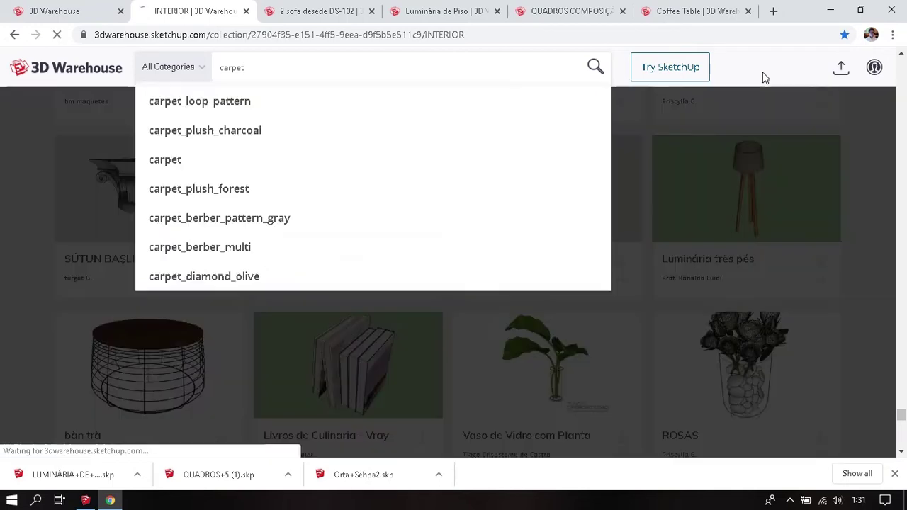
Step: Run the 'carpet' search and open the grey swirled carpet model (15,061 polygons, 5MB)
key("Return")
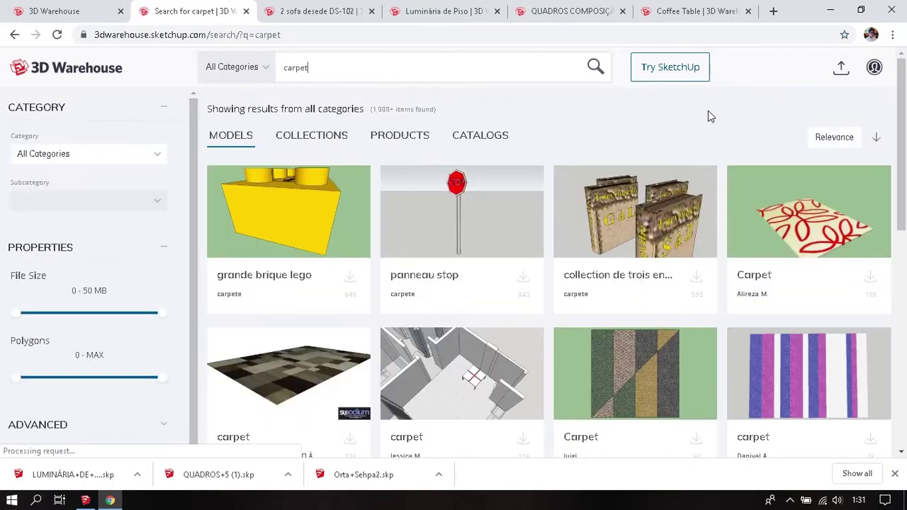
scroll(583, 133, "down", 3)
scroll(464, 270, "down", 1)
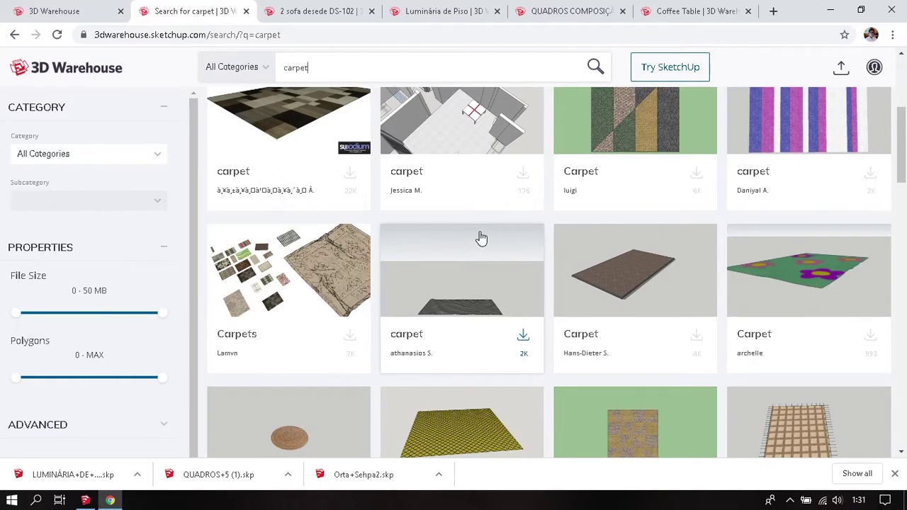
scroll(481, 239, "down", 1)
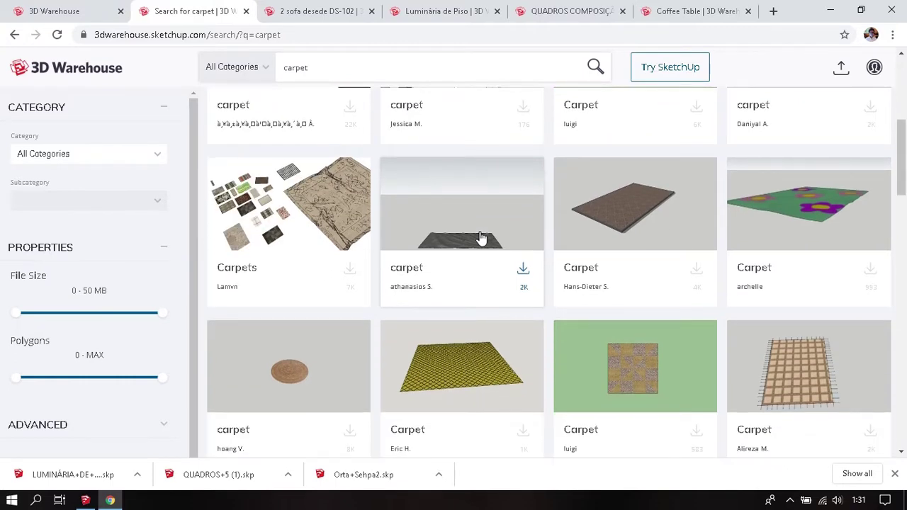
scroll(481, 239, "down", 3)
scroll(482, 239, "down", 2)
scroll(481, 239, "down", 1)
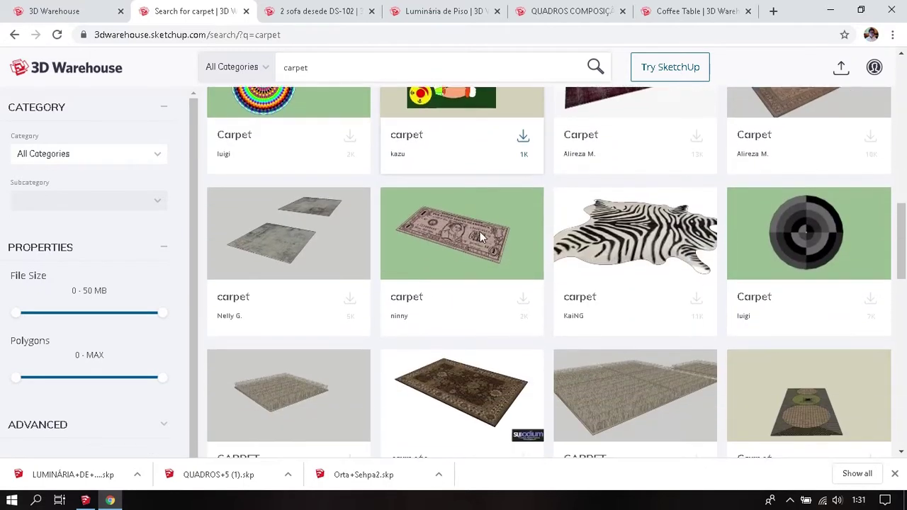
scroll(481, 238, "down", 1)
scroll(481, 237, "down", 4)
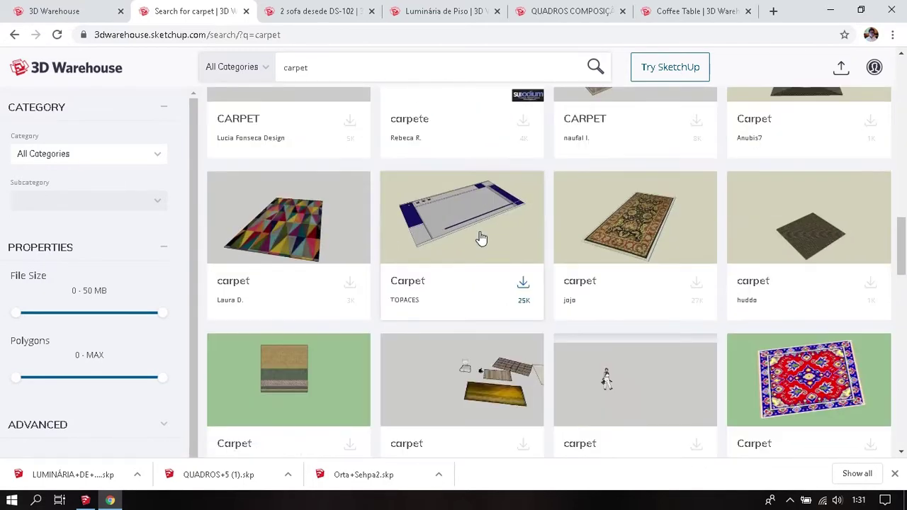
scroll(481, 238, "down", 2)
scroll(481, 237, "down", 2)
scroll(481, 238, "down", 3)
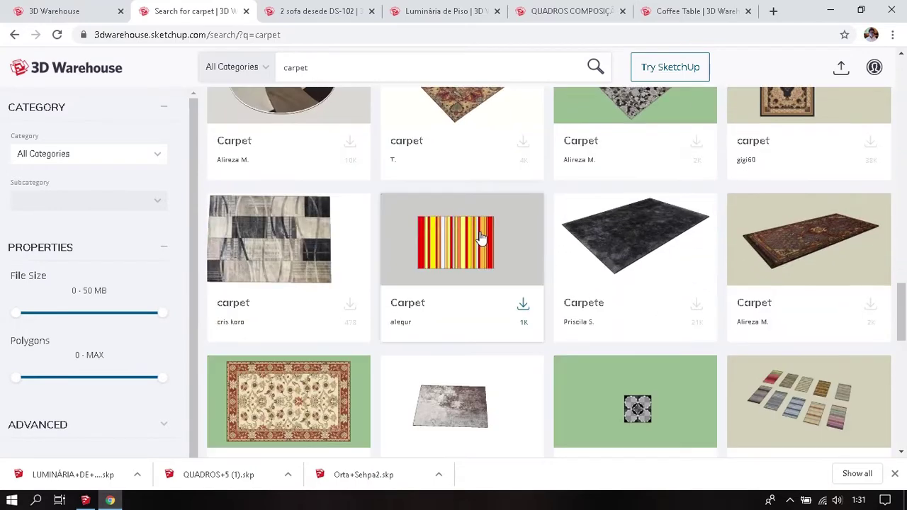
scroll(481, 239, "down", 3)
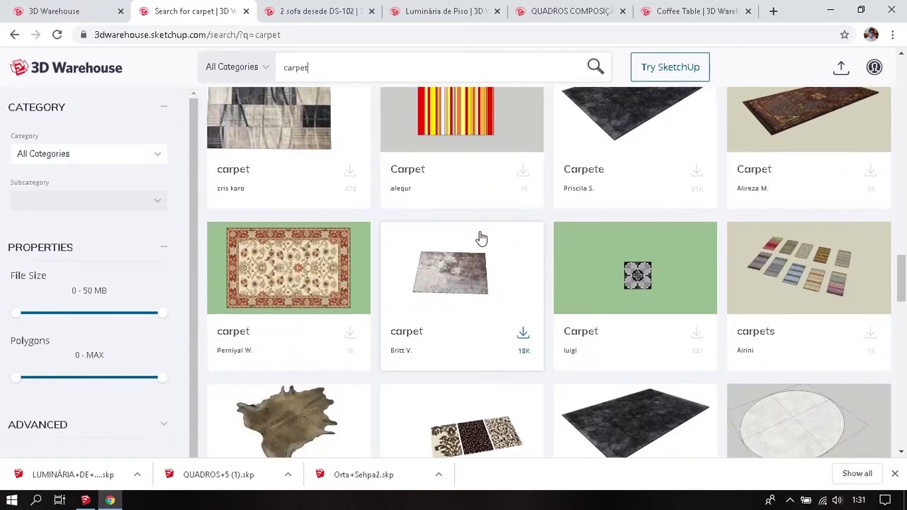
scroll(481, 238, "down", 2)
scroll(482, 238, "down", 2)
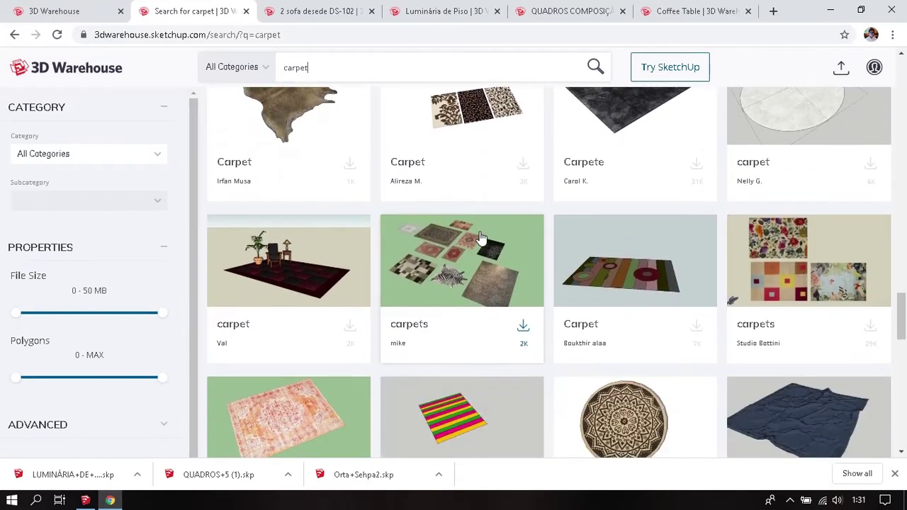
scroll(481, 238, "down", 2)
scroll(481, 238, "down", 2)
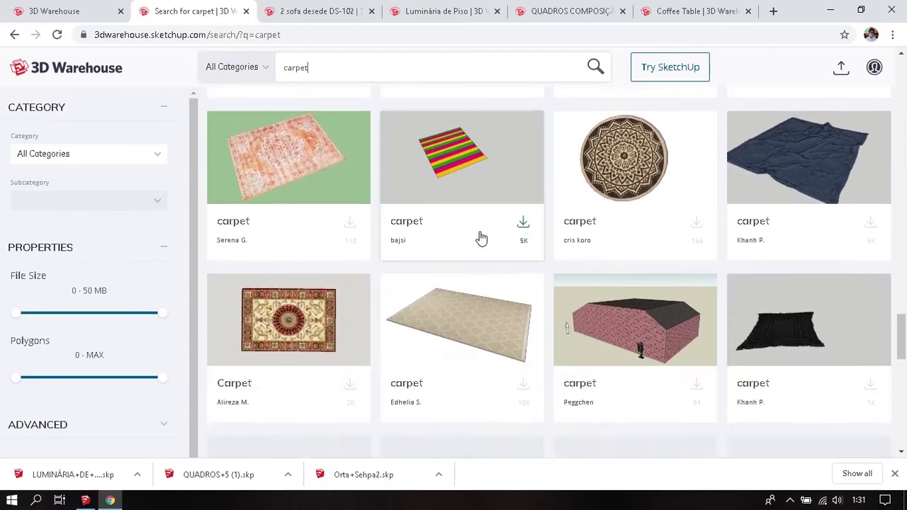
scroll(767, 227, "down", 5)
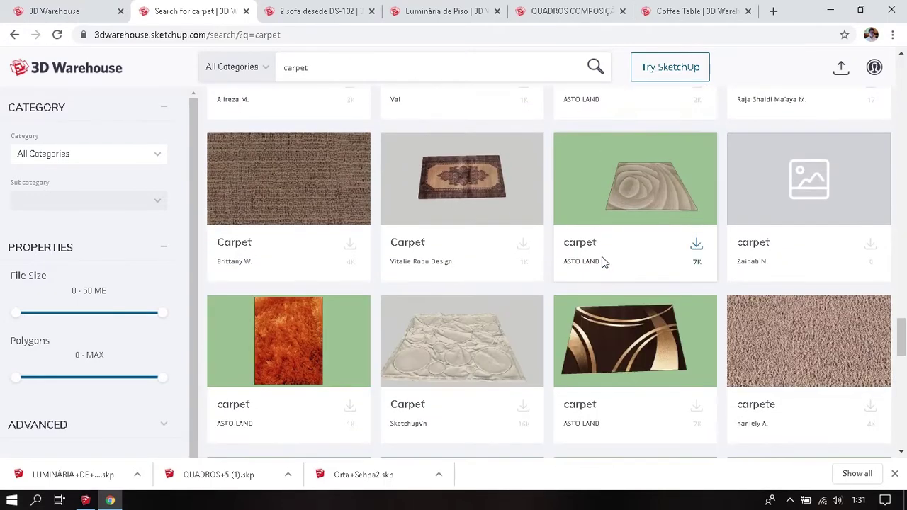
scroll(603, 262, "down", 3)
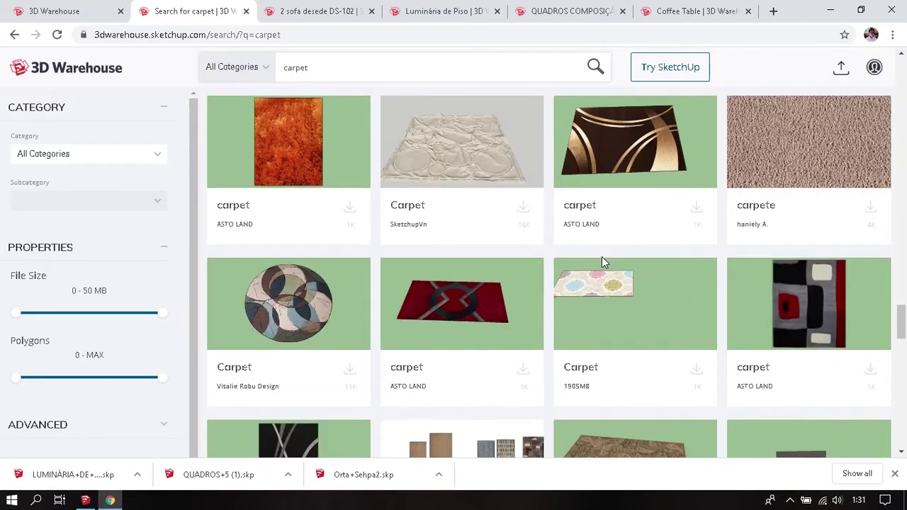
scroll(604, 262, "down", 3)
scroll(603, 263, "down", 3)
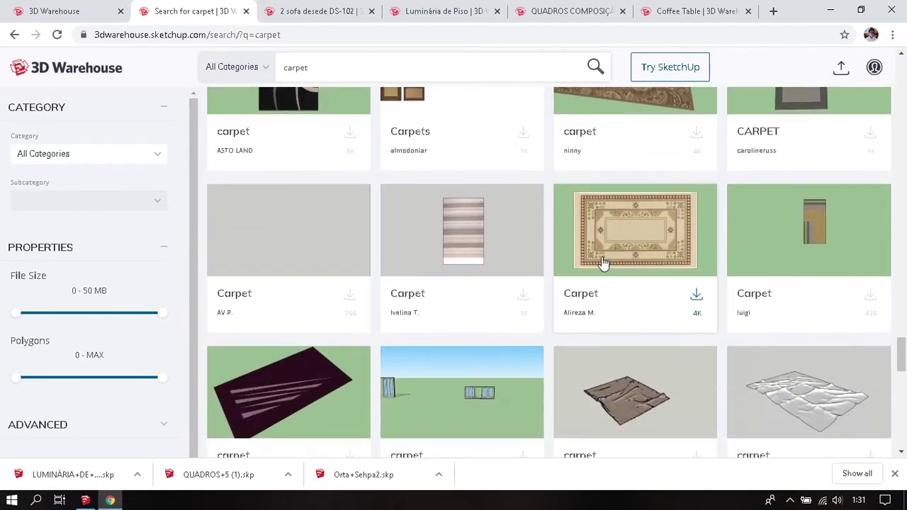
scroll(603, 263, "down", 3)
scroll(603, 262, "down", 2)
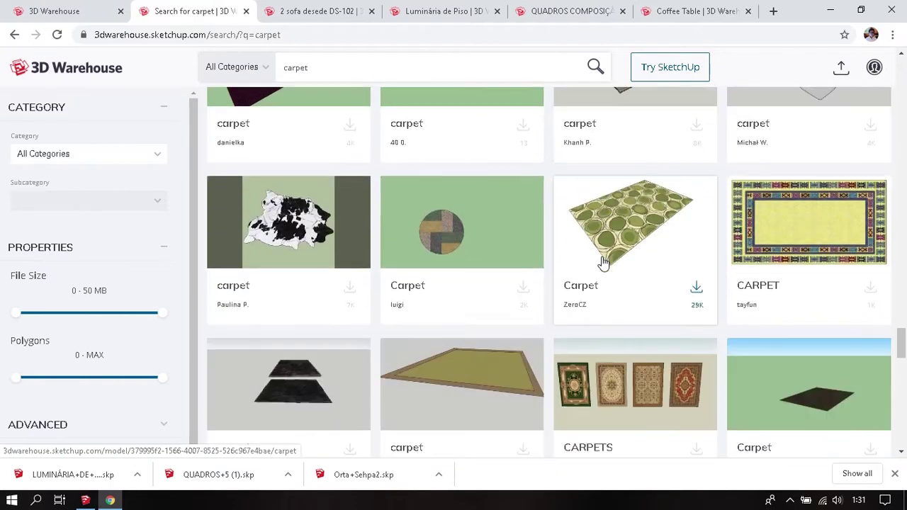
scroll(603, 263, "down", 2)
scroll(603, 262, "down", 2)
scroll(603, 263, "down", 3)
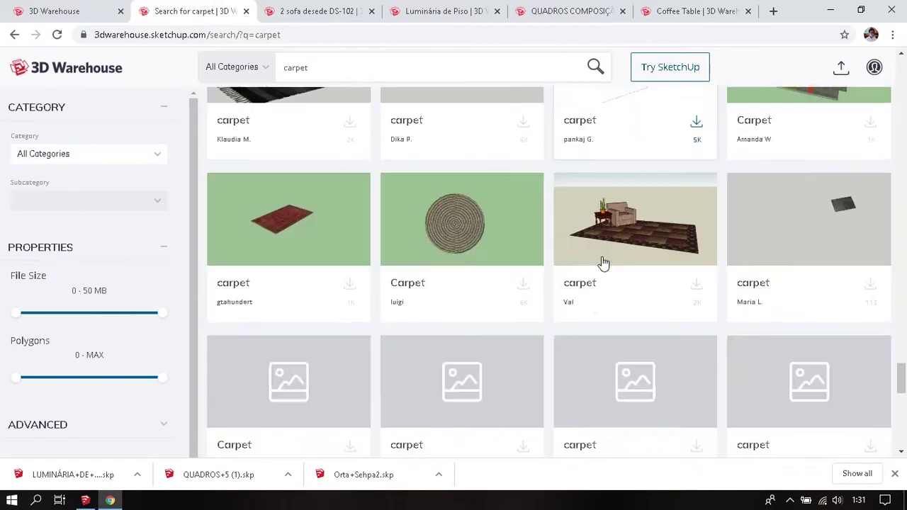
scroll(602, 262, "down", 3)
scroll(601, 262, "down", 1)
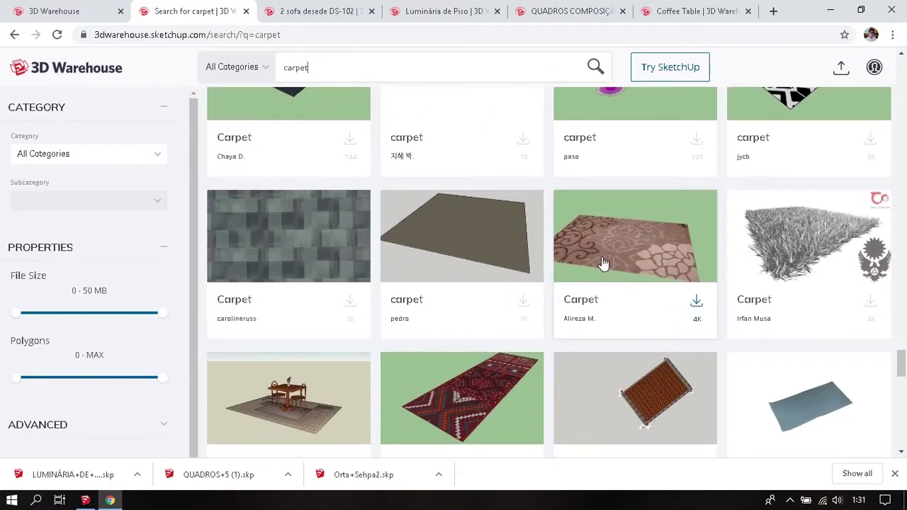
scroll(602, 262, "down", 2)
scroll(602, 262, "down", 1)
scroll(603, 264, "down", 2)
scroll(602, 263, "down", 2)
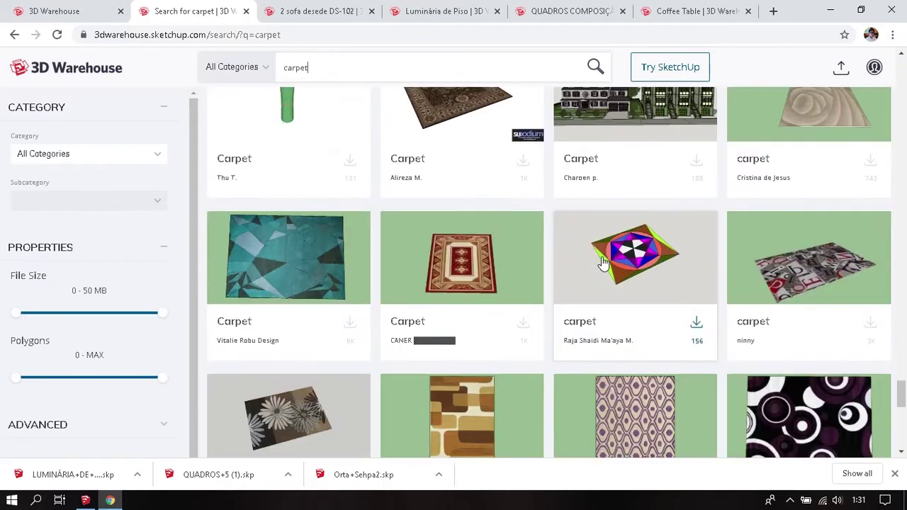
scroll(602, 262, "down", 1)
scroll(602, 263, "down", 3)
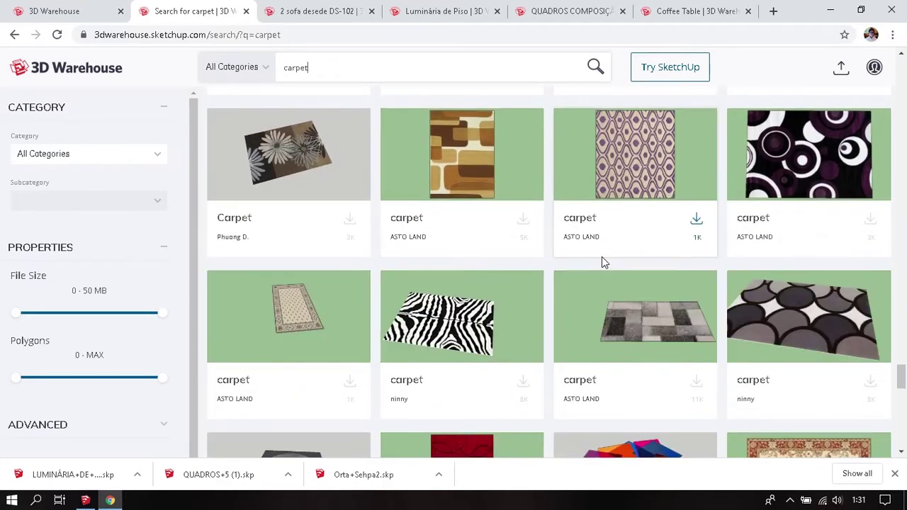
scroll(602, 258, "down", 1)
scroll(602, 258, "down", 1)
scroll(602, 258, "down", 3)
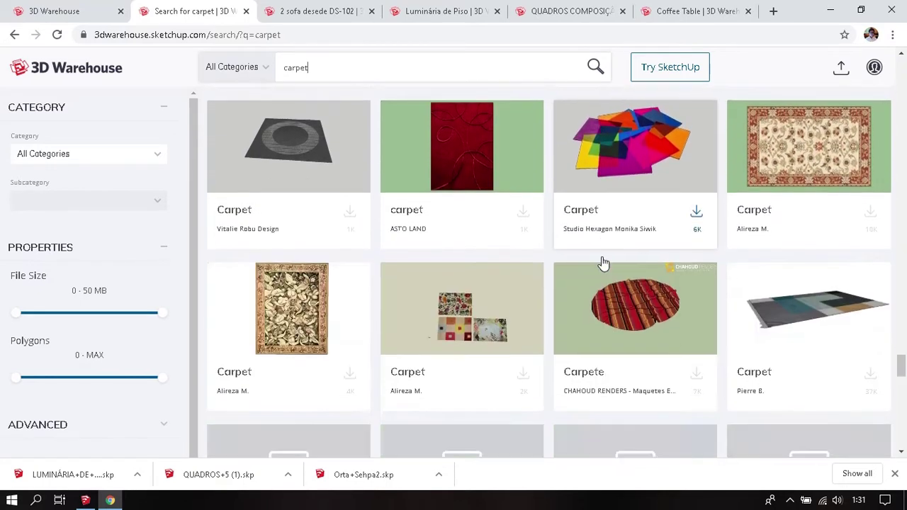
scroll(603, 264, "down", 2)
scroll(603, 263, "down", 1)
scroll(603, 264, "down", 2)
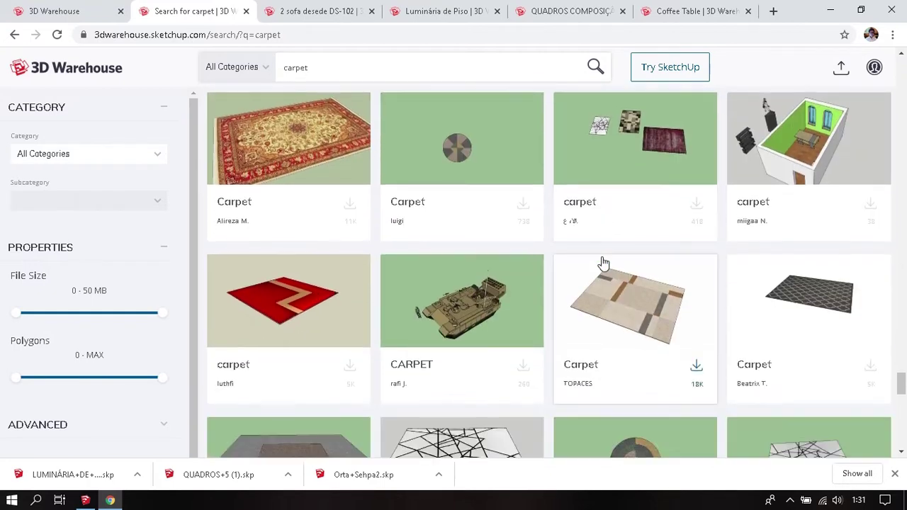
scroll(603, 263, "down", 2)
scroll(603, 263, "down", 1)
scroll(603, 264, "down", 2)
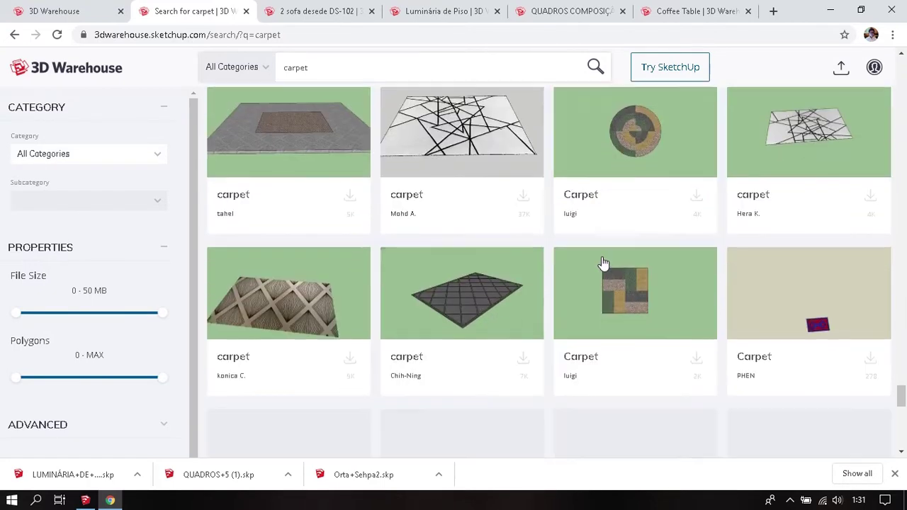
scroll(603, 263, "down", 3)
scroll(603, 263, "down", 1)
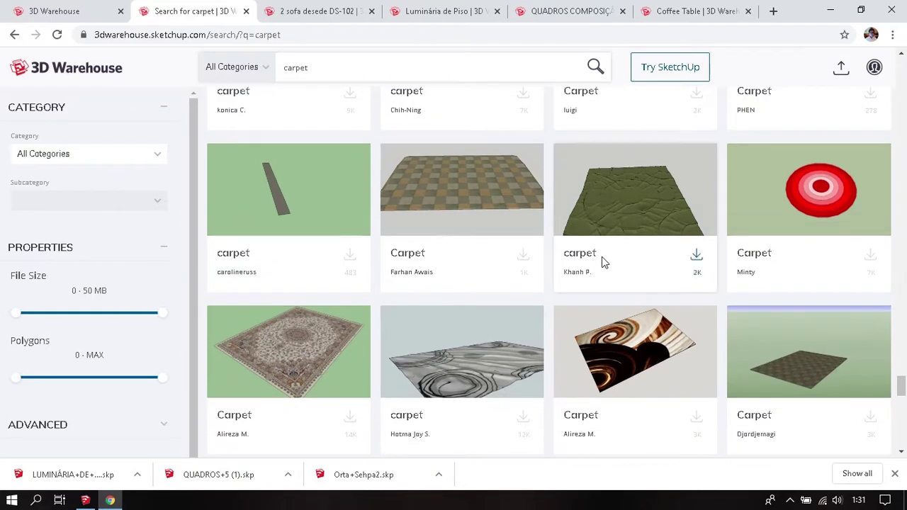
scroll(603, 264, "down", 3)
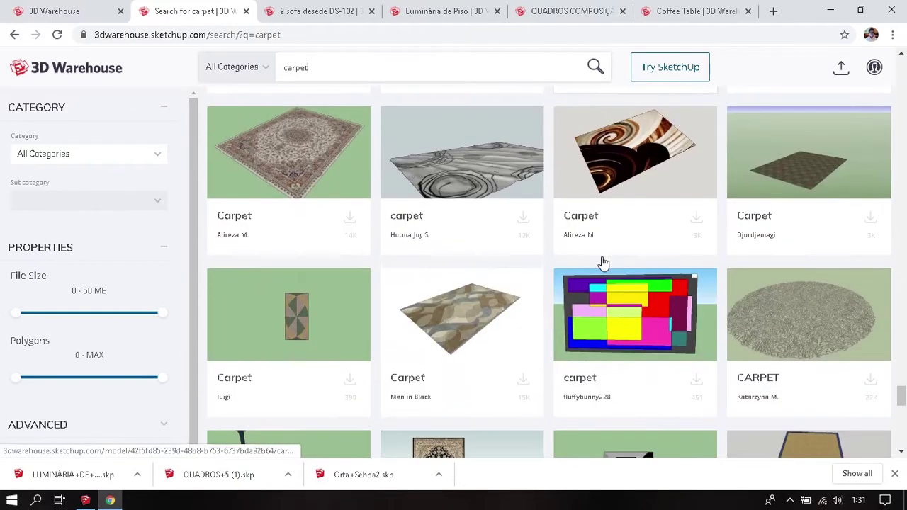
left_click(441, 222)
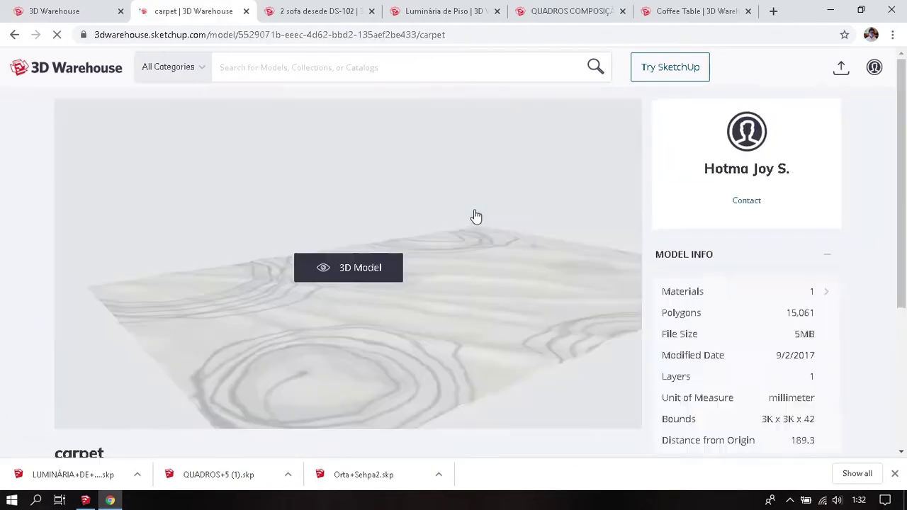
Step: Download the grey carpet as a SketchUp 2019 model
scroll(511, 227, "down", 3)
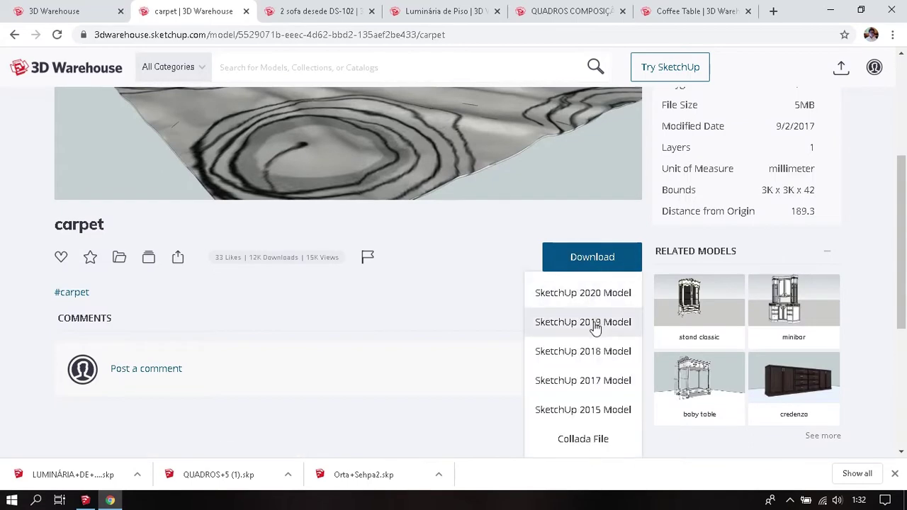
left_click(593, 322)
scroll(506, 369, "up", 3)
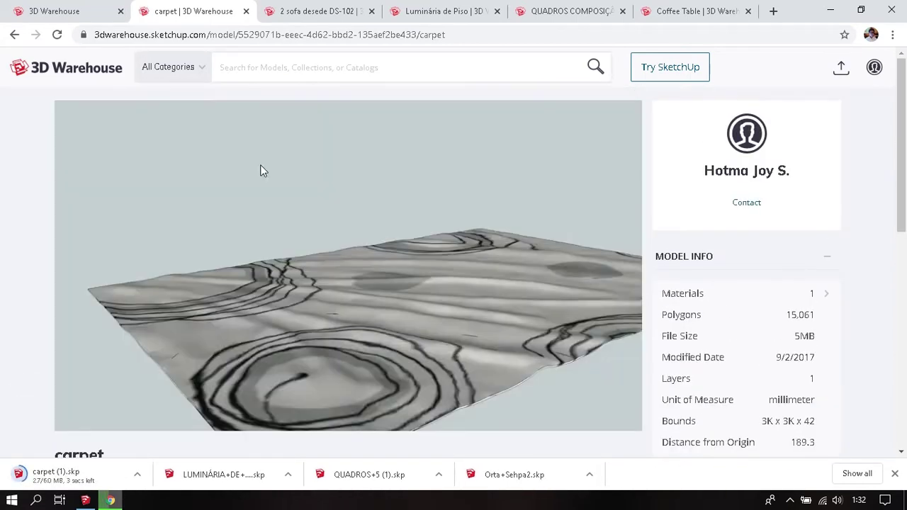
Step: Search 3D Warehouse for 'gagang pintu' and open the Gagang Pintu model page
left_click(80, 9)
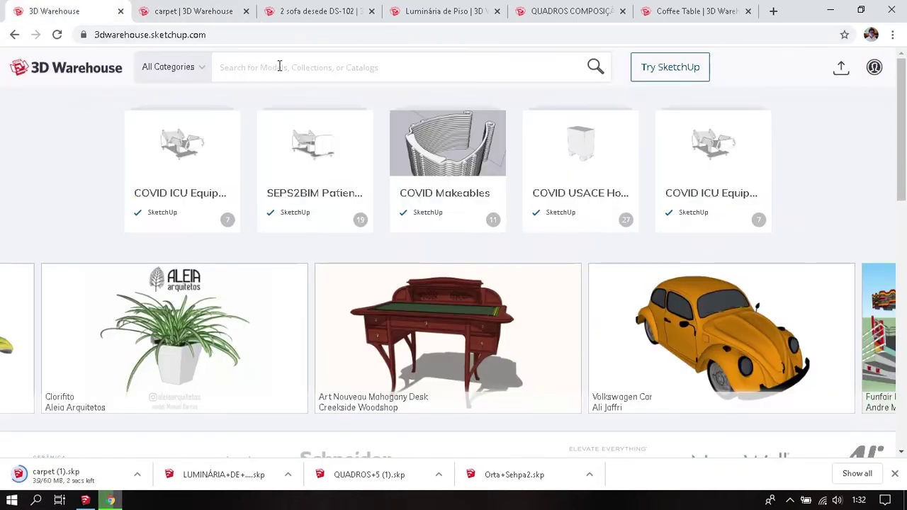
left_click(298, 68)
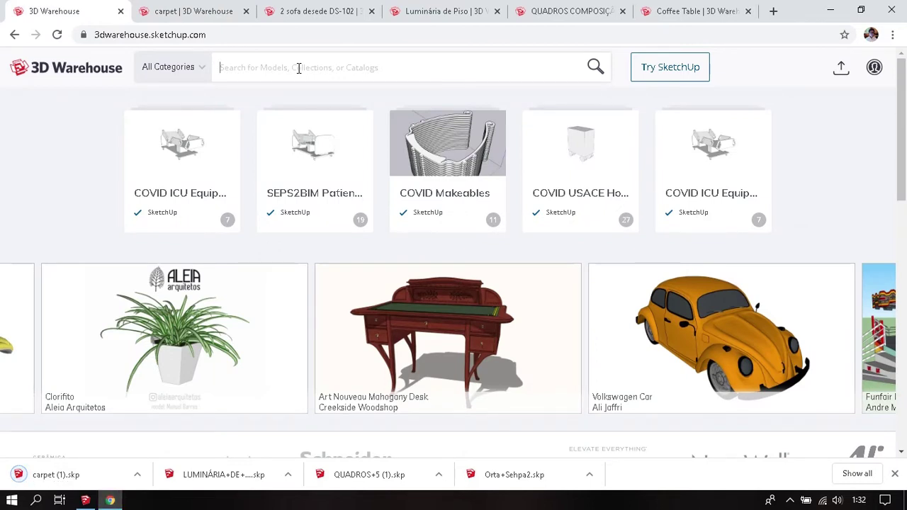
type("gagang")
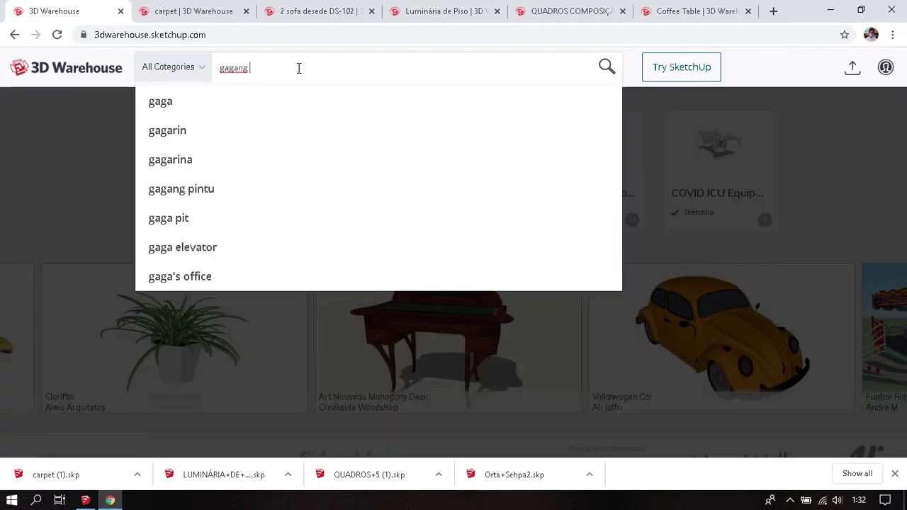
type(" pintu")
key("Return")
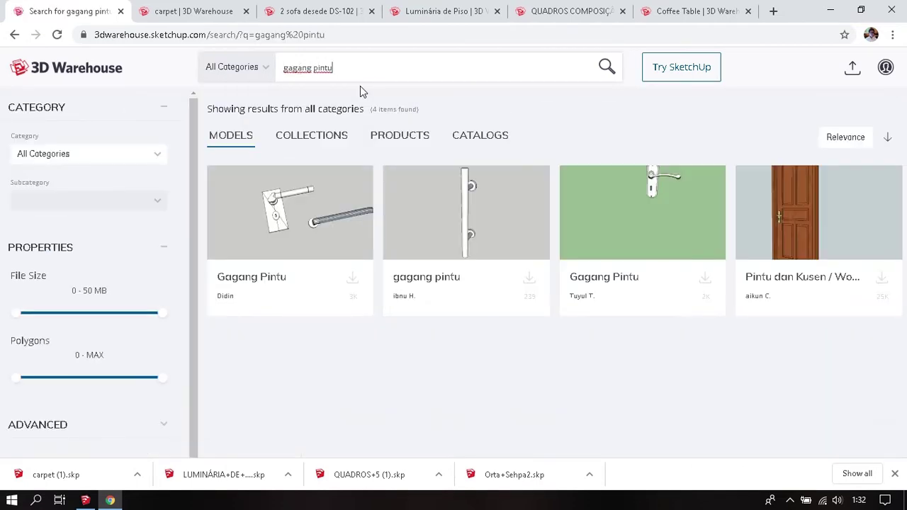
left_click(634, 287)
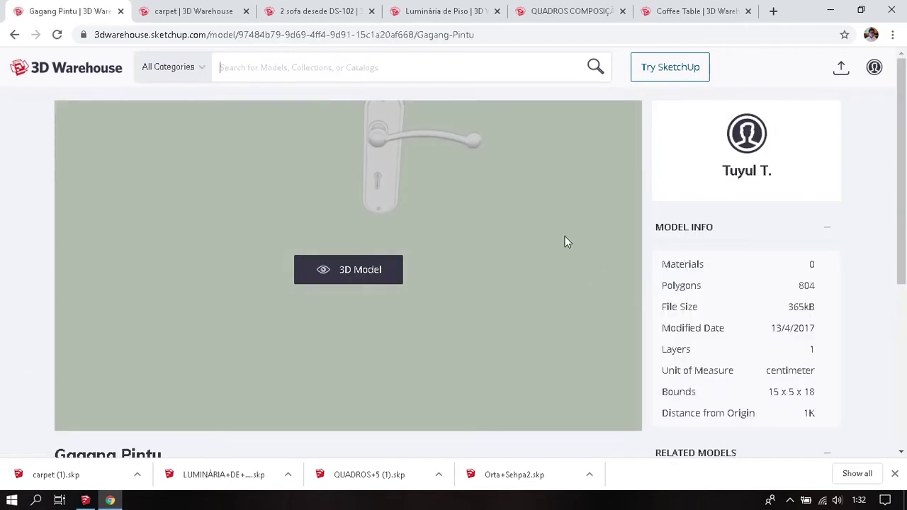
Step: Download Gagang Pintu as a SketchUp 2019 model and open gagang+pintu.skp
scroll(565, 242, "down", 3)
left_click(569, 233)
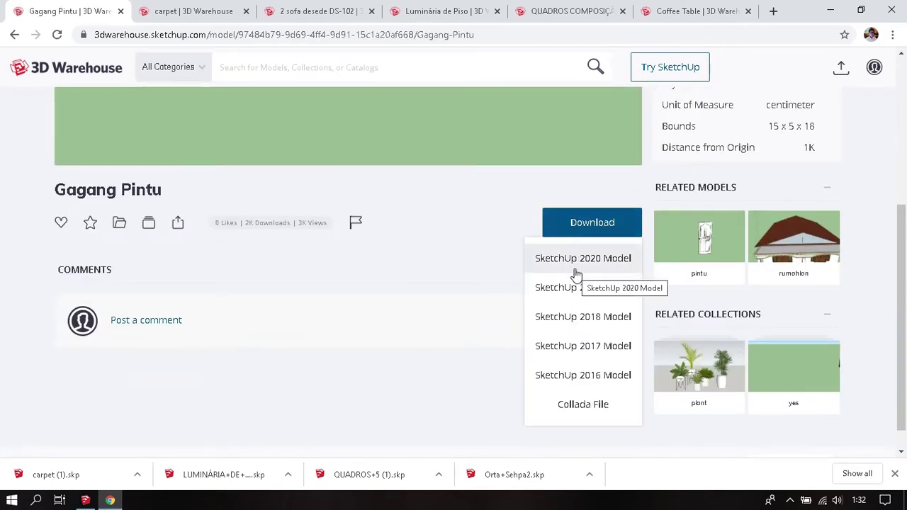
left_click(577, 290)
scroll(516, 343, "up", 2)
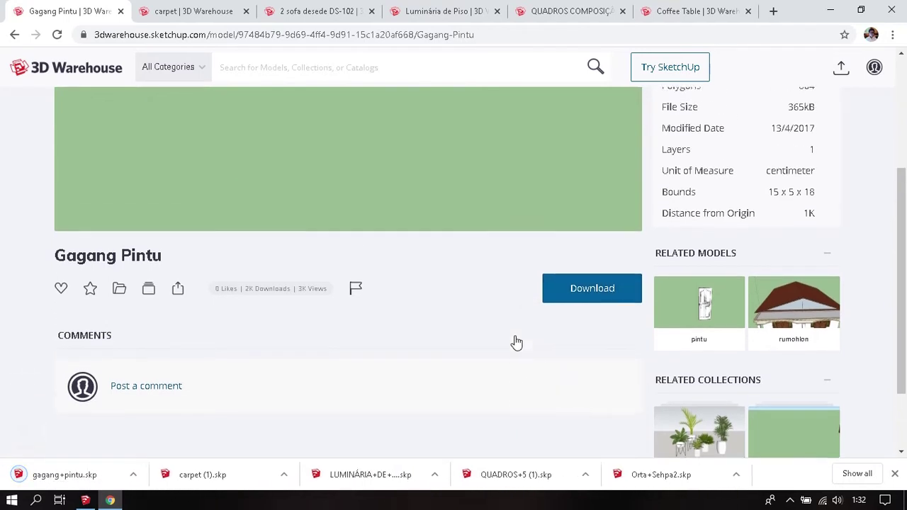
scroll(515, 340, "up", 2)
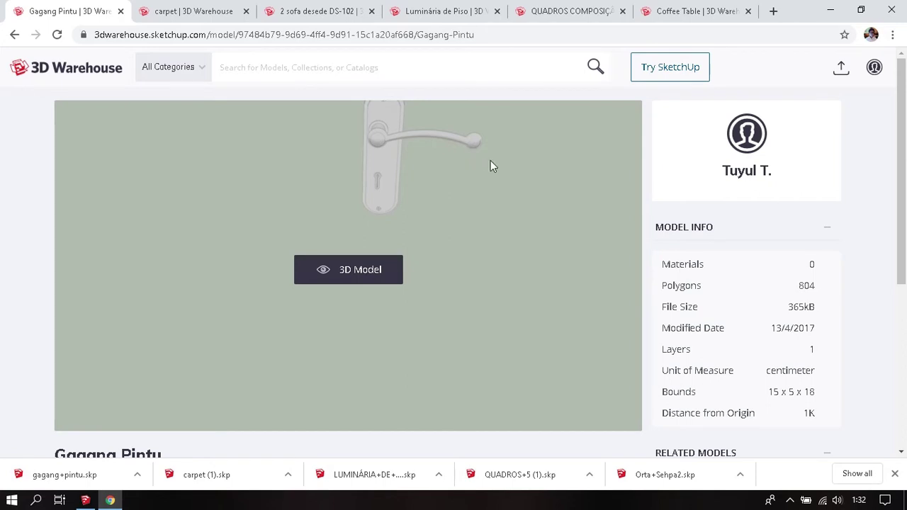
left_click(102, 476)
mouse_move(348, 266)
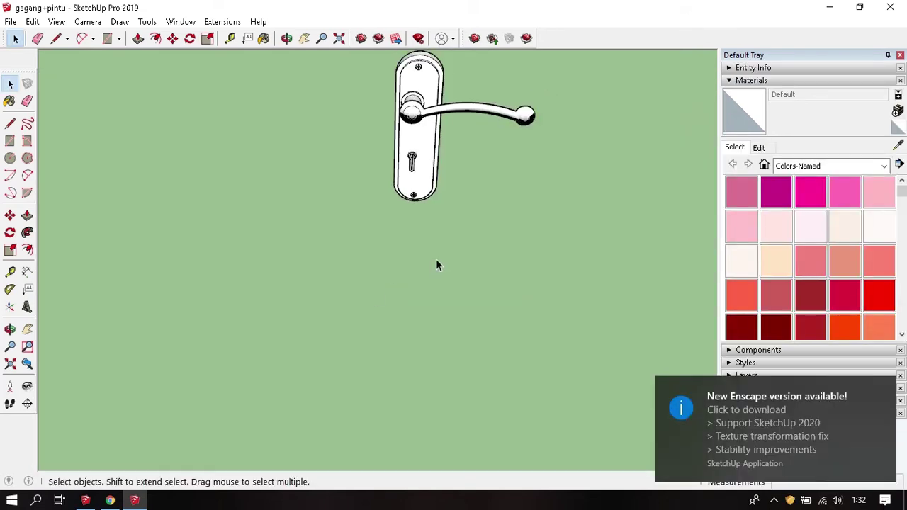
Step: Select every part of the door handle and make it one group
mouse_move(436, 265)
middle_mouse_down()
mouse_move(425, 293)
mouse_move(461, 297)
mouse_move(445, 379)
middle_mouse_up()
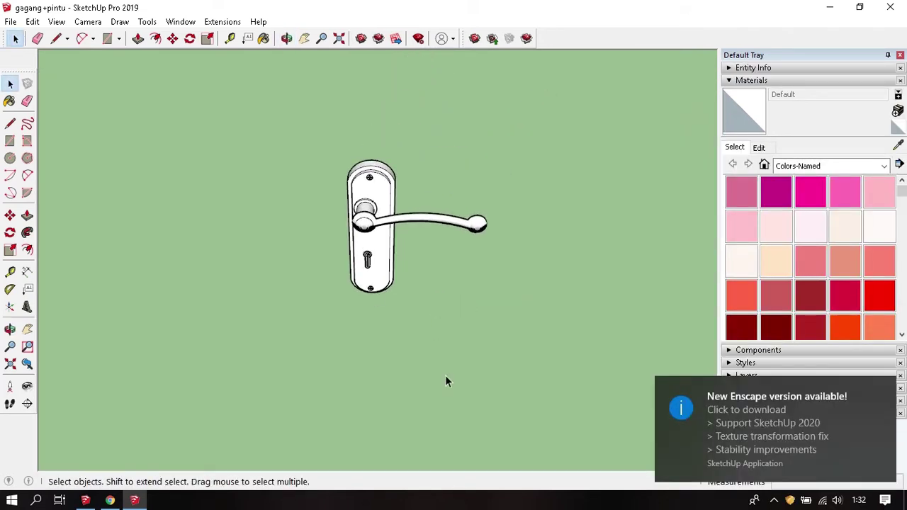
left_click_drag(236, 155, 508, 418)
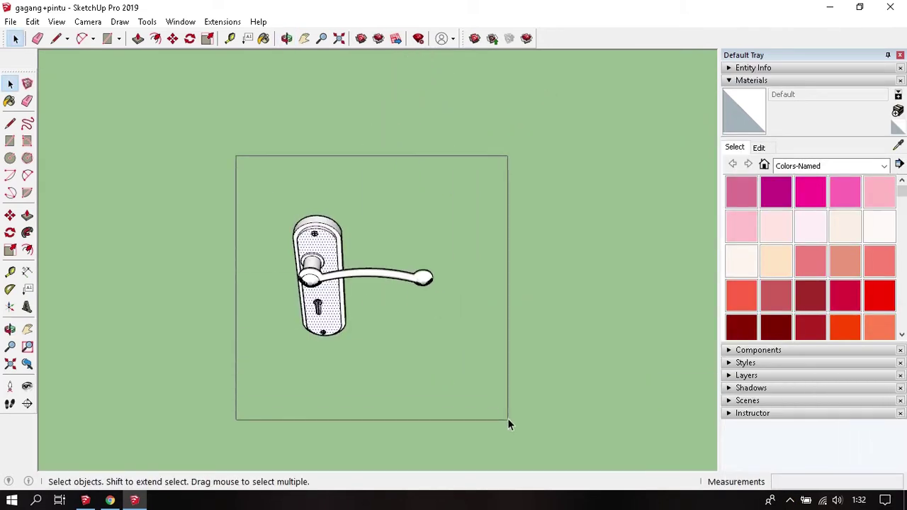
triple_click(316, 243)
right_click(329, 232)
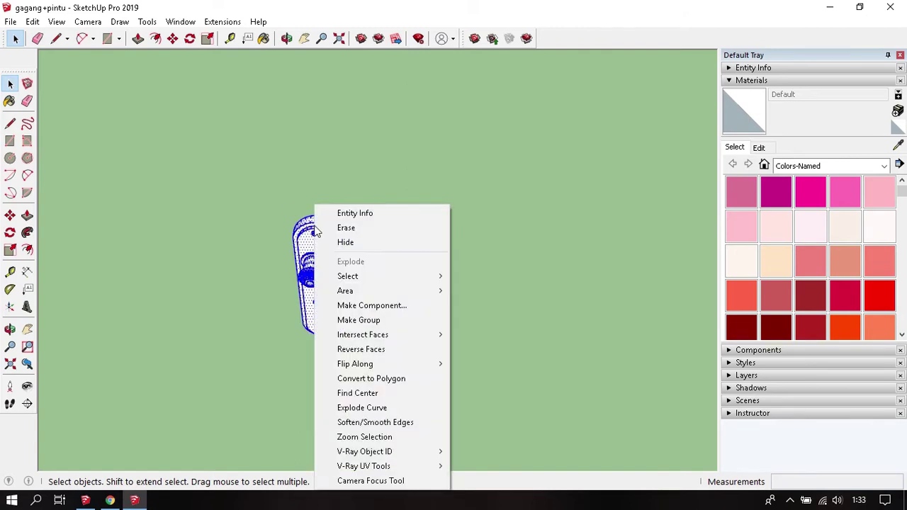
left_click(404, 324)
Step: Check the handle group, then return to the 'sketchup 20 (3d warehouse)' room model
left_click(522, 254)
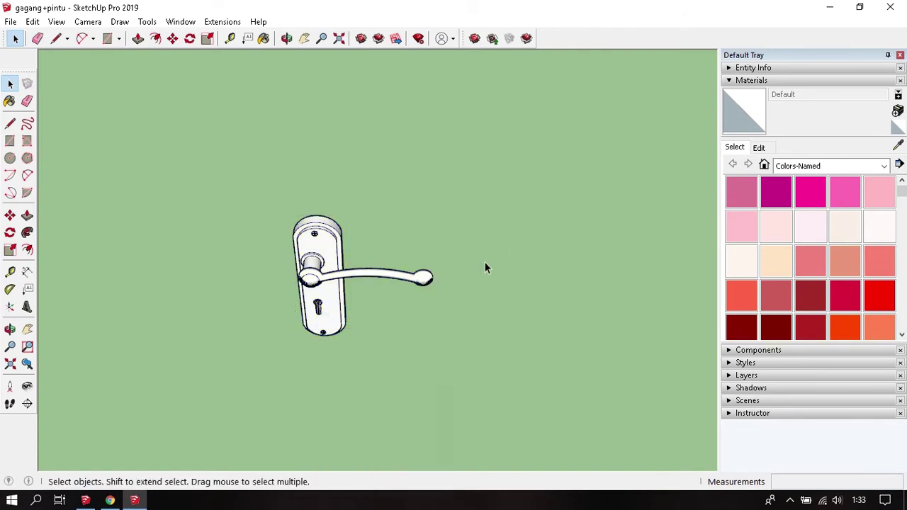
left_click(335, 257)
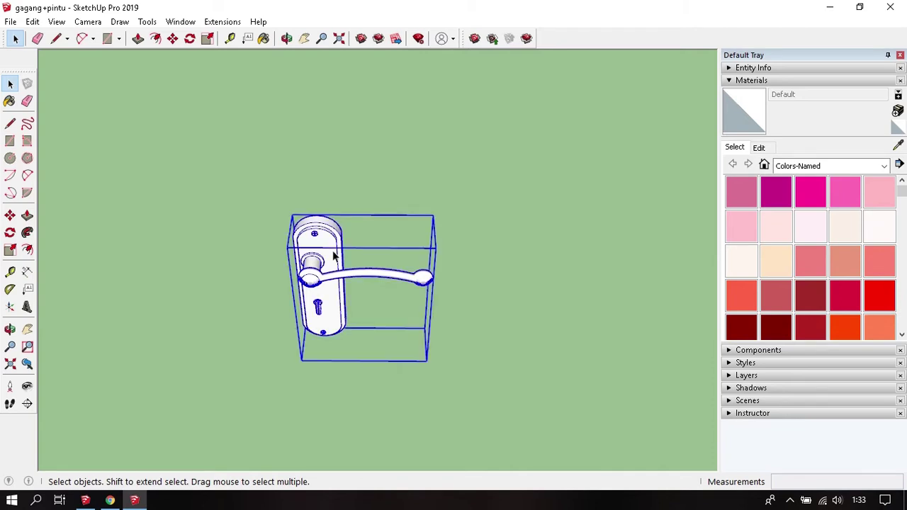
left_click(515, 221)
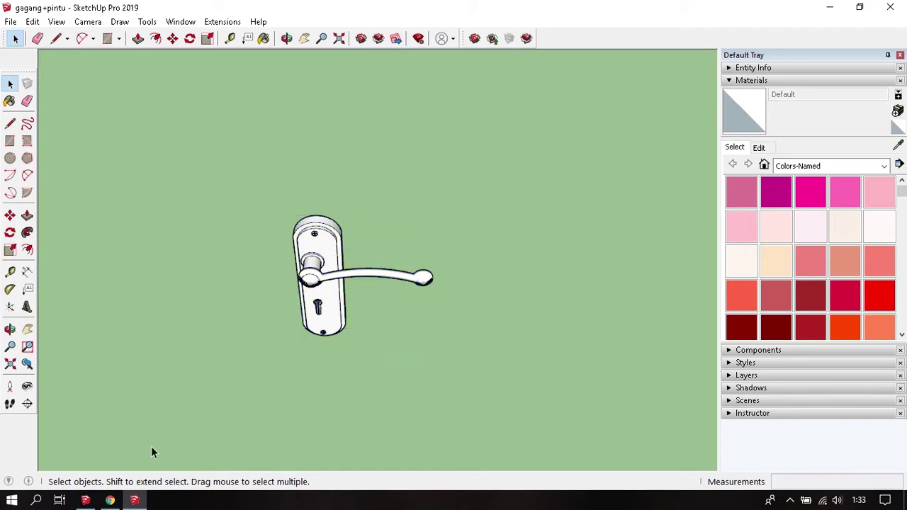
left_click(86, 501)
scroll(332, 188, "up", 3)
Step: Paste the door handle into the room near the door
scroll(332, 188, "up", 3)
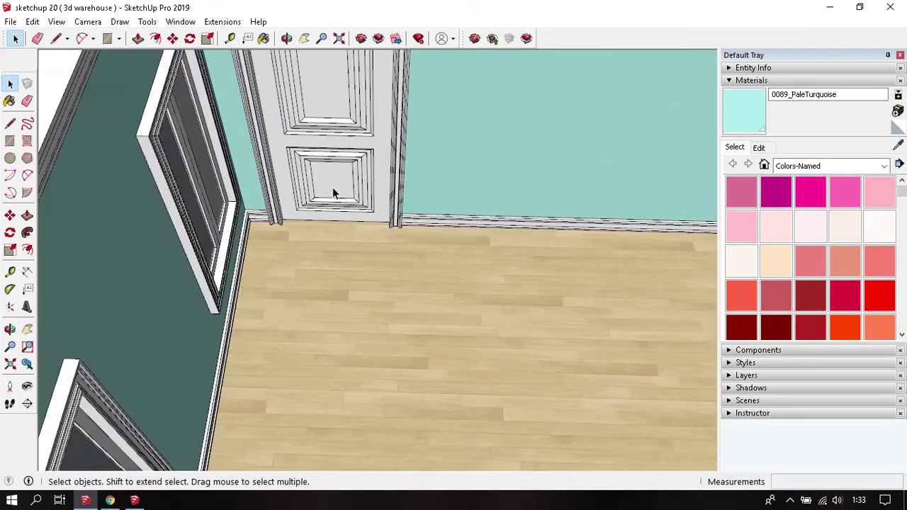
mouse_move(332, 188)
middle_mouse_down()
mouse_move(324, 187)
mouse_move(370, 272)
middle_mouse_up()
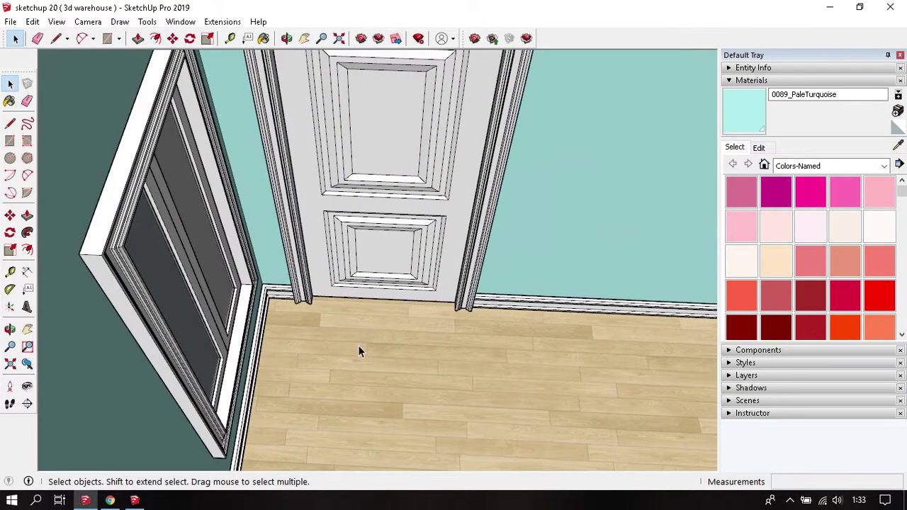
key("ctrl+v")
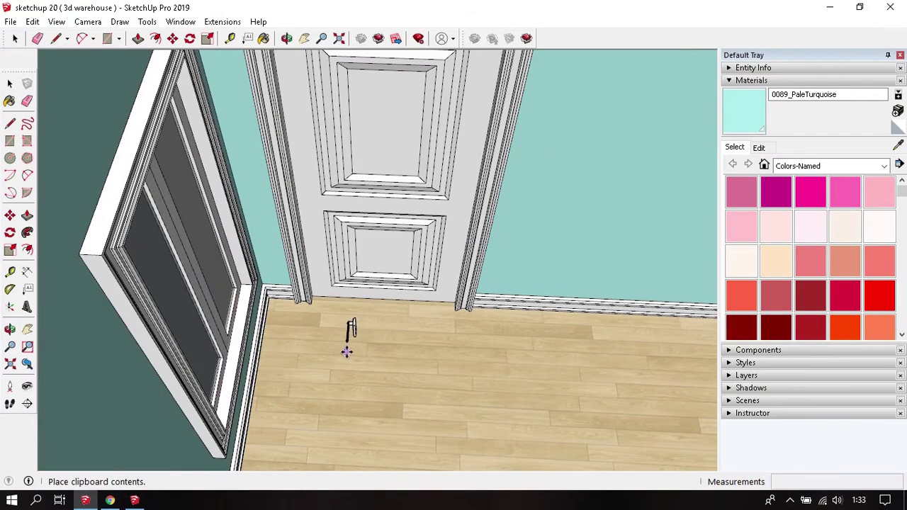
left_click(346, 349)
scroll(347, 349, "up", 3)
middle_click_drag(346, 349, 380, 350)
scroll(382, 342, "up", 2)
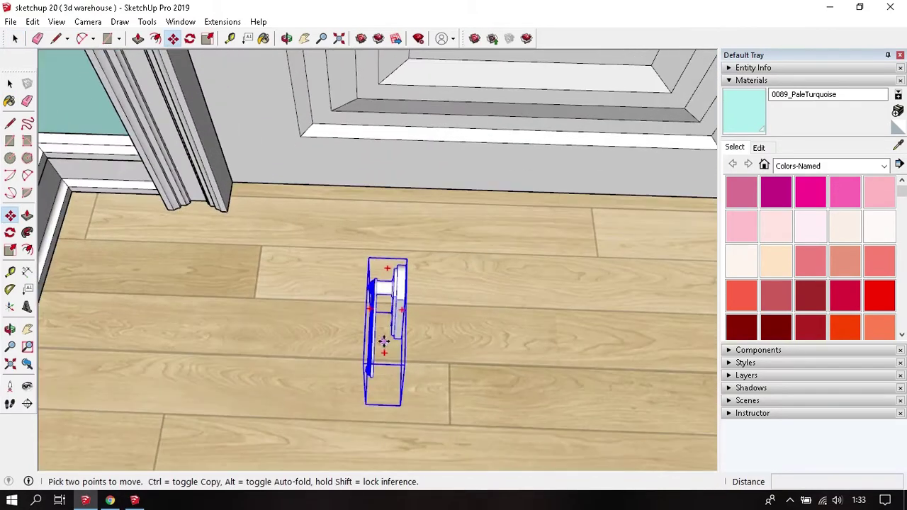
Step: Rotate the door handle 180 degrees
key("q")
left_click(384, 268)
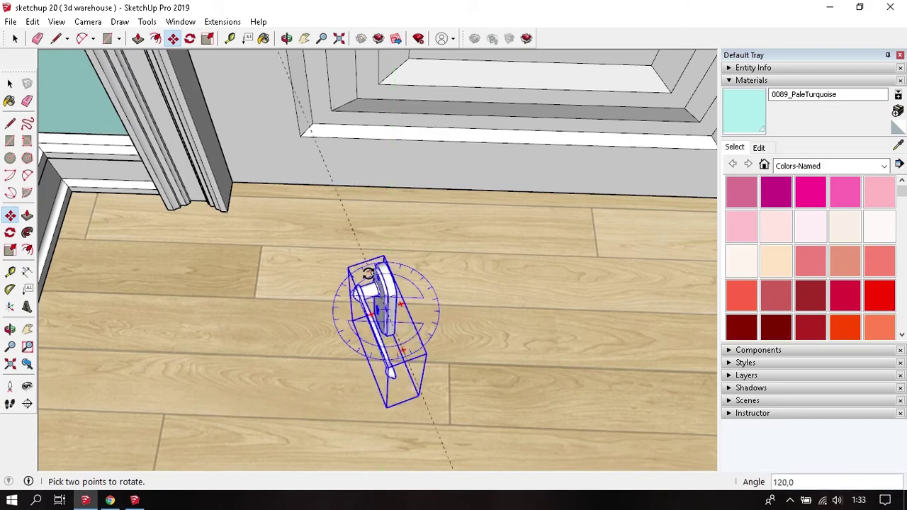
left_click(348, 291)
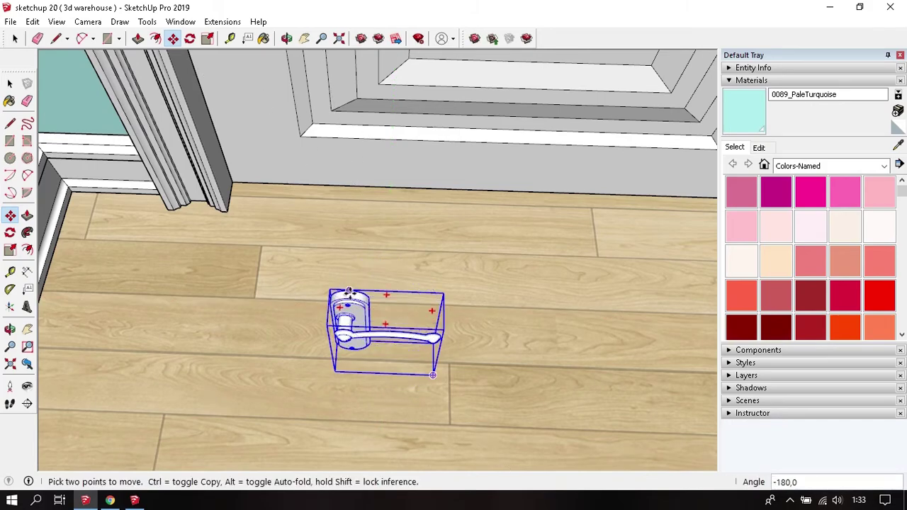
scroll(348, 290, "up", 2)
Step: Move the handle onto the door's face near its edge
mouse_move(347, 292)
middle_mouse_down()
mouse_move(313, 144)
mouse_move(294, 260)
middle_mouse_up()
left_click(294, 260)
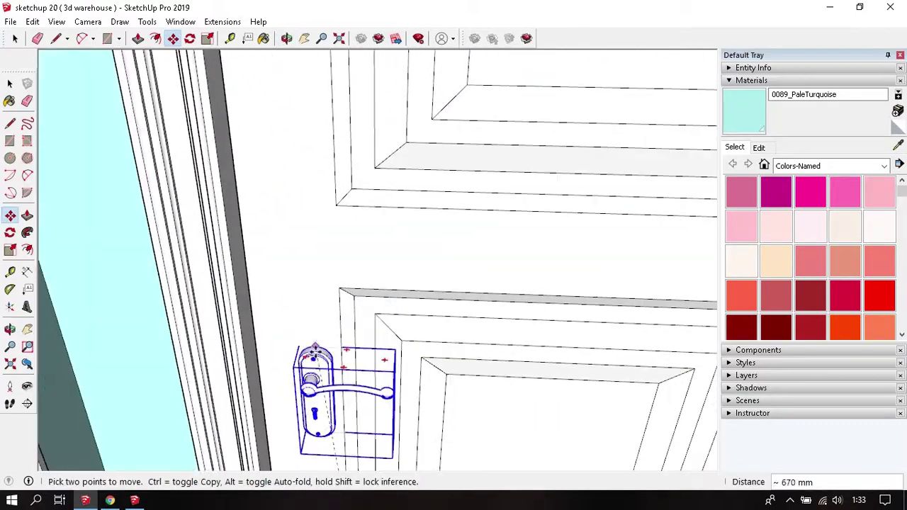
scroll(316, 350, "up", 3)
mouse_move(306, 211)
middle_mouse_down()
mouse_move(323, 294)
mouse_move(324, 207)
mouse_move(314, 197)
mouse_move(333, 266)
mouse_move(300, 234)
mouse_move(326, 298)
middle_mouse_up()
scroll(314, 197, "down", 5)
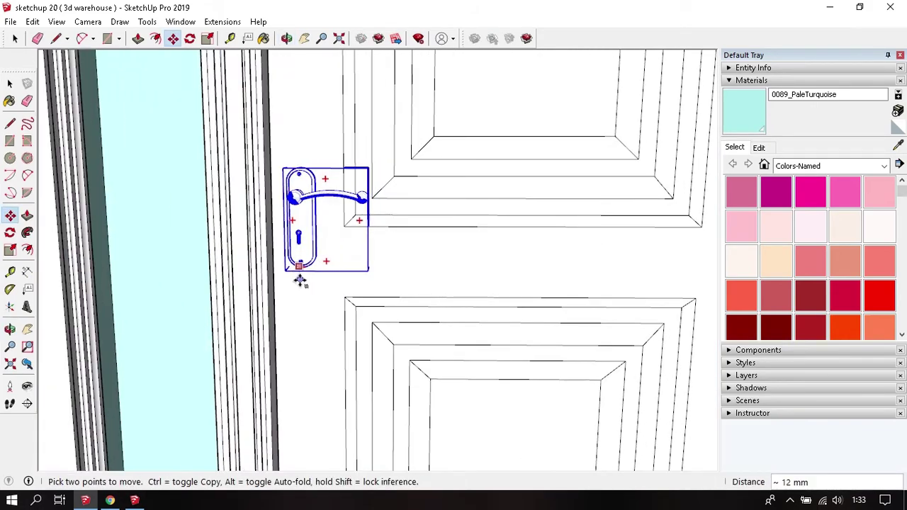
left_click(300, 278)
scroll(213, 354, "down", 5)
scroll(241, 345, "down", 3)
key("space")
scroll(241, 346, "down", 5)
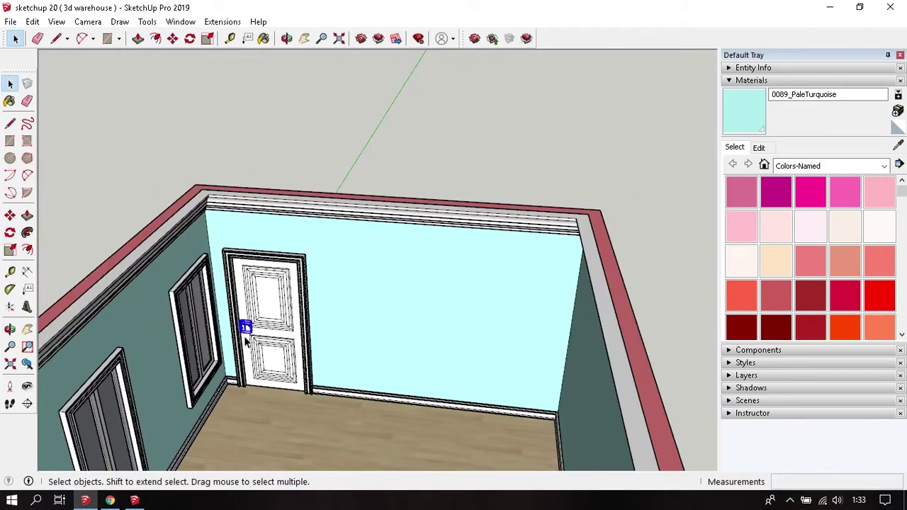
mouse_move(380, 117)
middle_mouse_down()
mouse_move(369, 356)
mouse_move(373, 275)
middle_mouse_up()
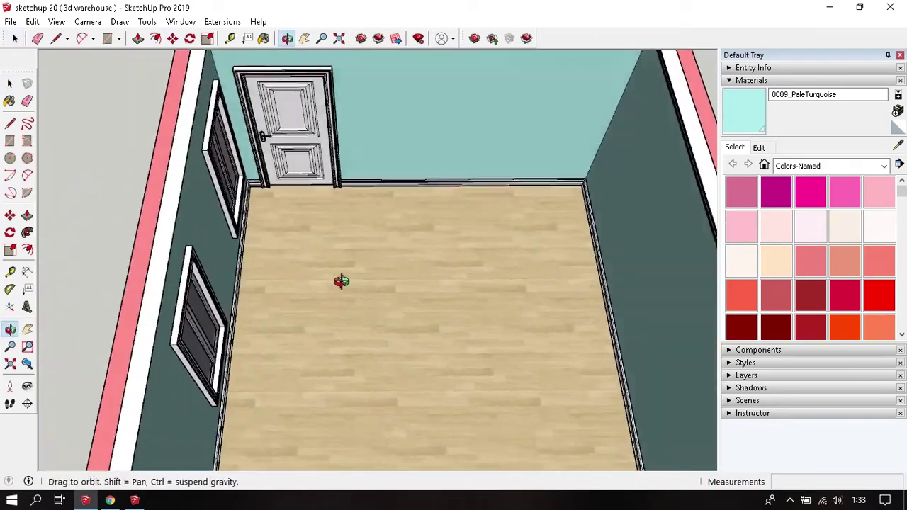
scroll(374, 275, "down", 5)
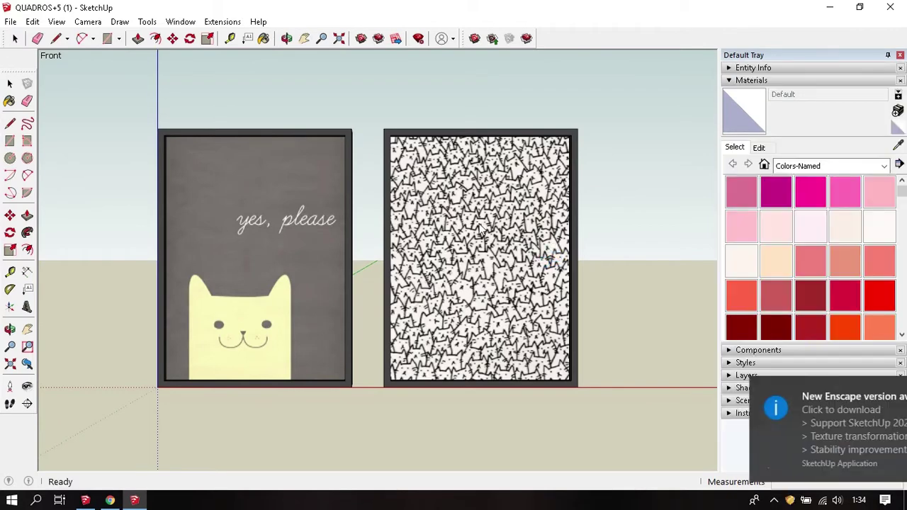
Step: Group both cat frames in the QUADROS file, then switch back to the room model
left_click(453, 259)
middle_click_drag(453, 259, 443, 312)
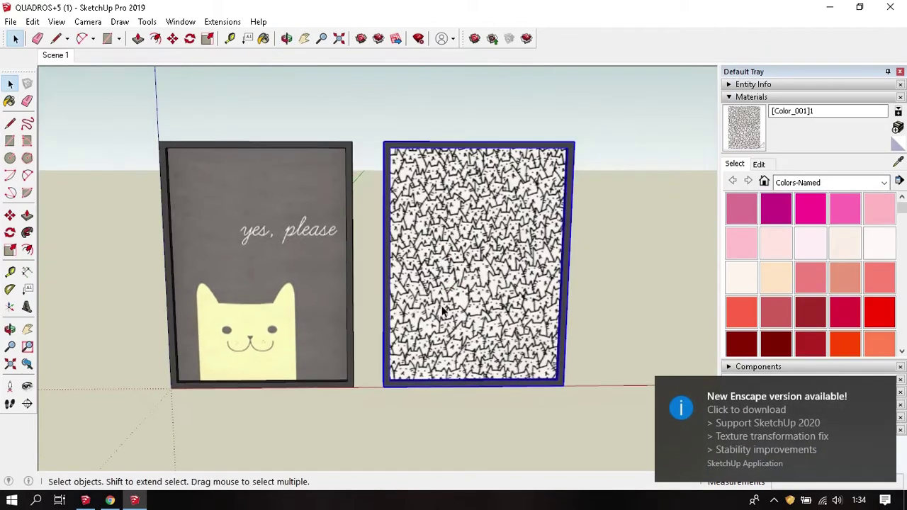
left_click(337, 301, "shift")
right_click(332, 207)
left_click(374, 318)
left_click(362, 401)
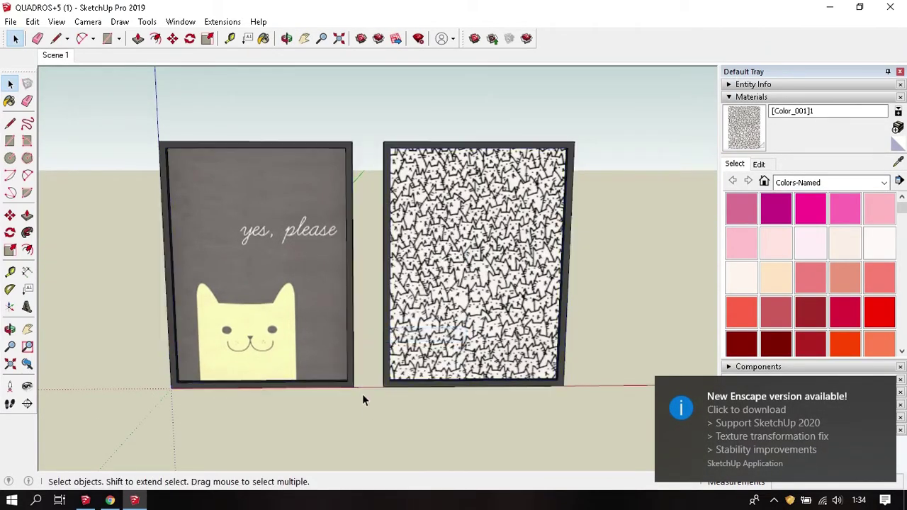
left_click(340, 335)
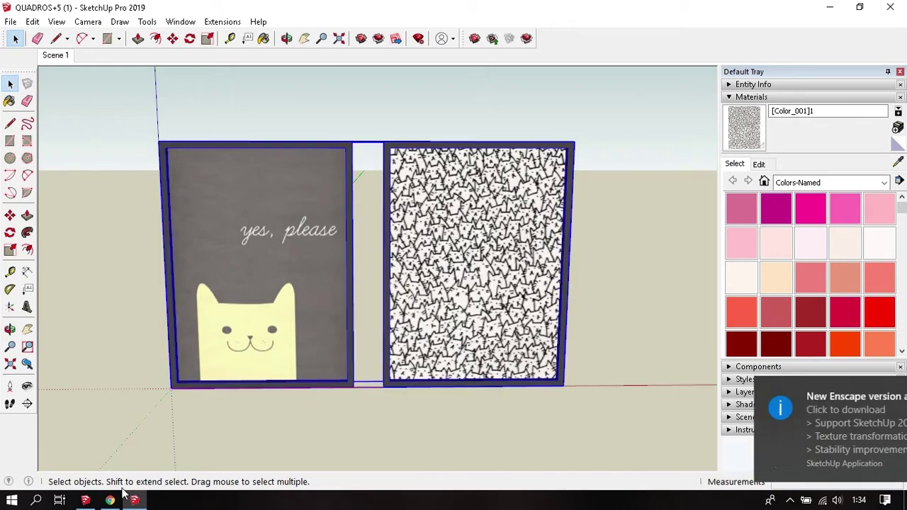
left_click(85, 500)
mouse_move(389, 286)
middle_mouse_down()
mouse_move(416, 271)
mouse_move(414, 294)
middle_mouse_up()
Step: Paste the grouped picture frames into the room and drop them by the back wall
key("ctrl+v")
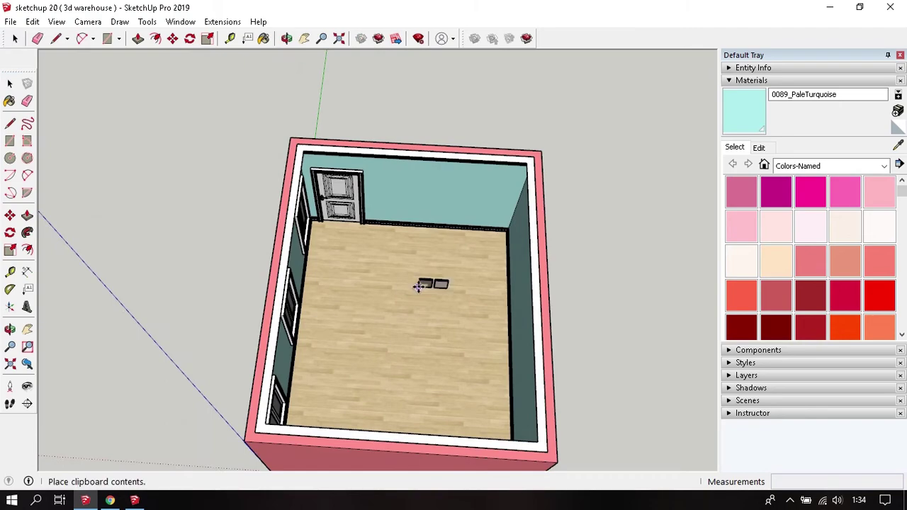
left_click(405, 278)
scroll(406, 278, "up", 5)
scroll(411, 277, "up", 3)
scroll(436, 266, "up", 3)
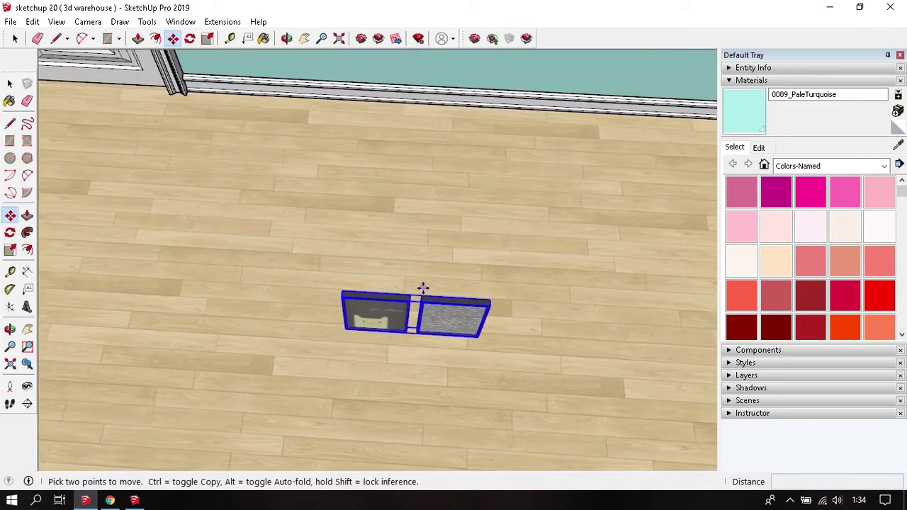
scroll(422, 294, "down", 2)
scroll(422, 294, "down", 2)
scroll(423, 294, "down", 2)
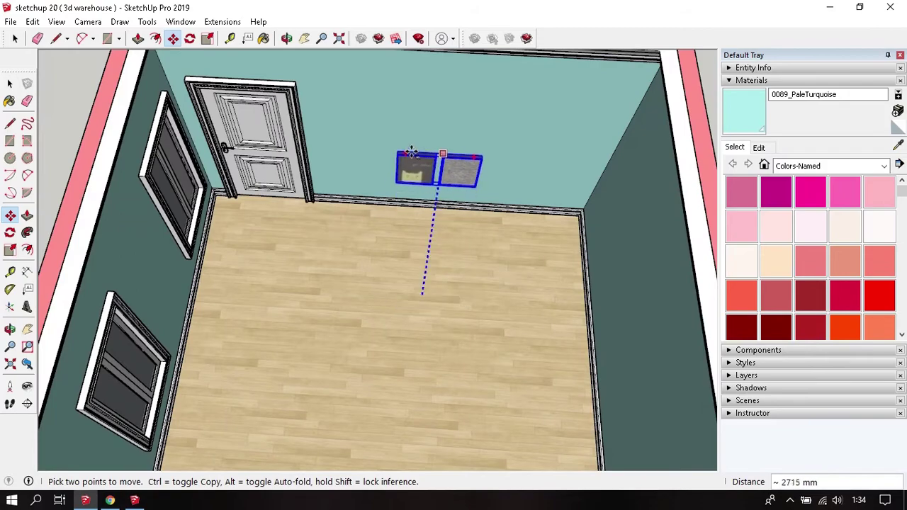
left_click(415, 152)
scroll(415, 132, "up", 3)
Step: Move the frames to the far wall, then undo the misplaced move
mouse_move(416, 132)
middle_mouse_down()
mouse_move(428, 91)
mouse_move(448, 285)
middle_mouse_up()
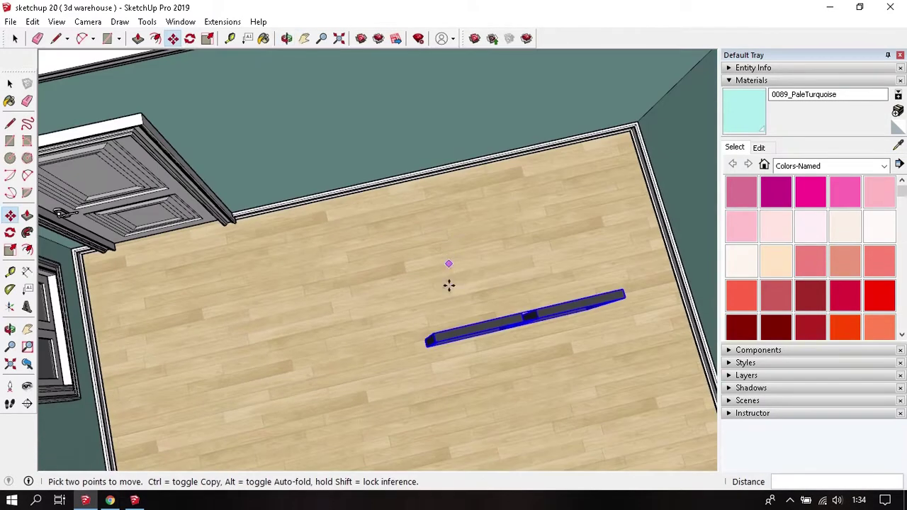
left_click(431, 333)
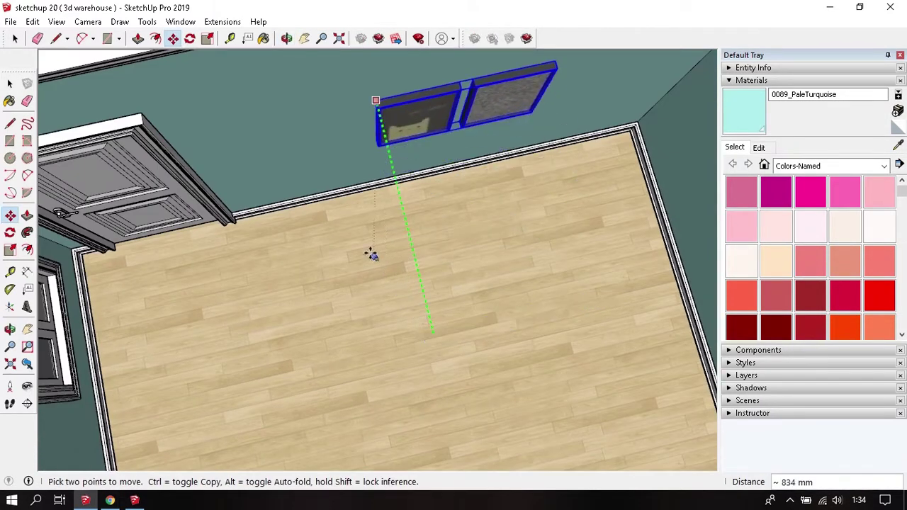
scroll(307, 176, "down", 3)
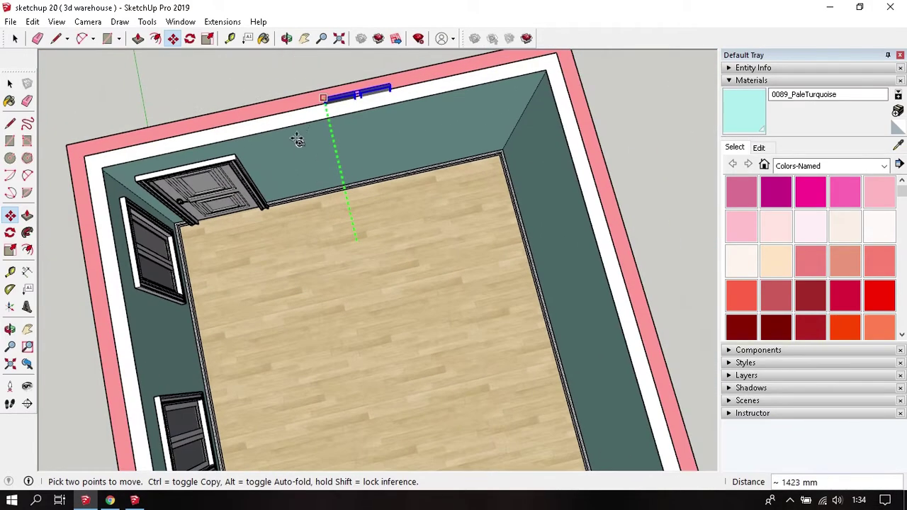
left_click(301, 142)
middle_click_drag(302, 142, 421, 147)
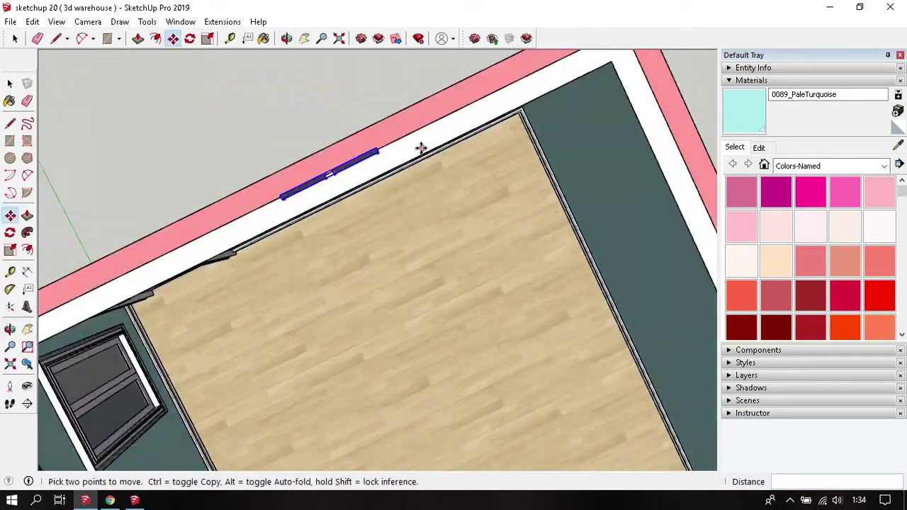
key("ctrl+z")
Step: Lift the frames onto the turquoise wall right of the door and select them
middle_click_drag(407, 210, 413, 310)
mouse_move(431, 96)
middle_mouse_down()
mouse_move(439, 158)
mouse_move(418, 141)
middle_mouse_up()
left_click(418, 144)
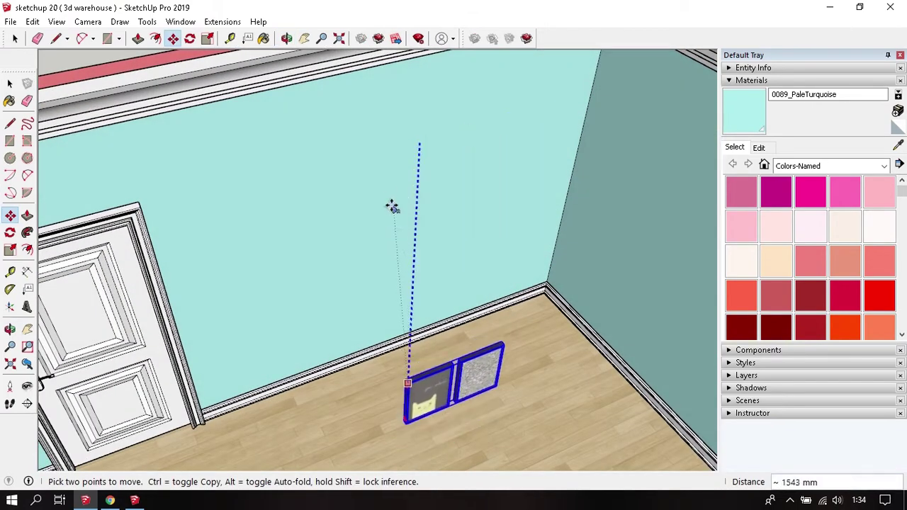
scroll(390, 368, "up", 2)
left_click(418, 315)
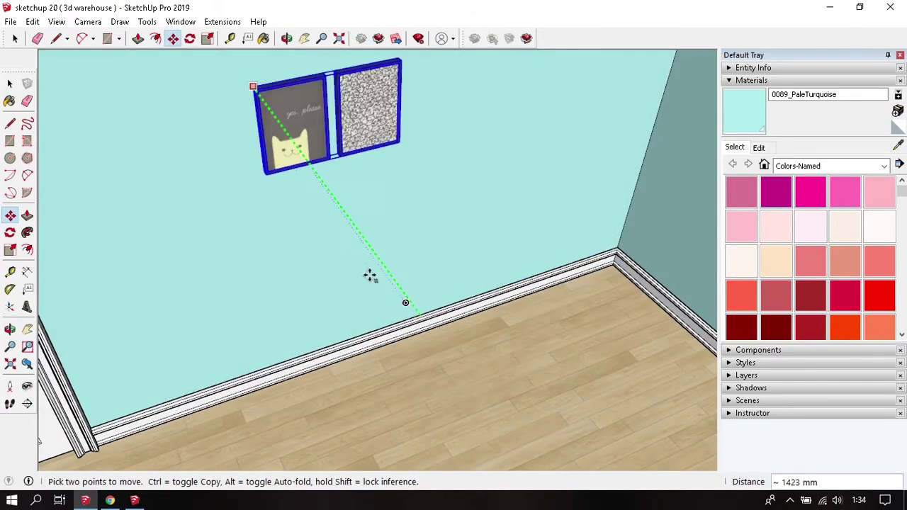
left_click(281, 230)
scroll(281, 230, "down", 3)
key("space")
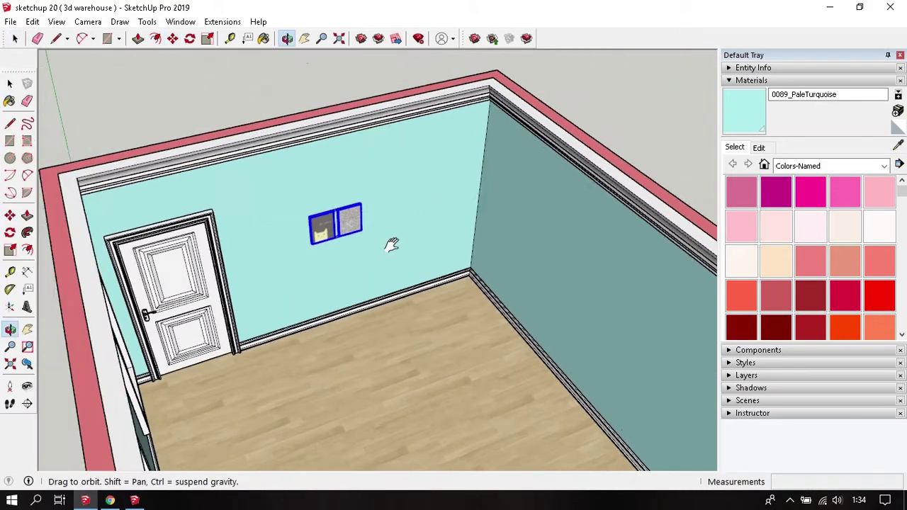
mouse_move(281, 231)
middle_mouse_down()
mouse_move(391, 243)
mouse_move(385, 257)
mouse_move(442, 295)
mouse_move(454, 247)
mouse_move(417, 261)
middle_mouse_up()
scroll(385, 257, "up", 2)
left_click(445, 273)
scroll(425, 262, "down", 2)
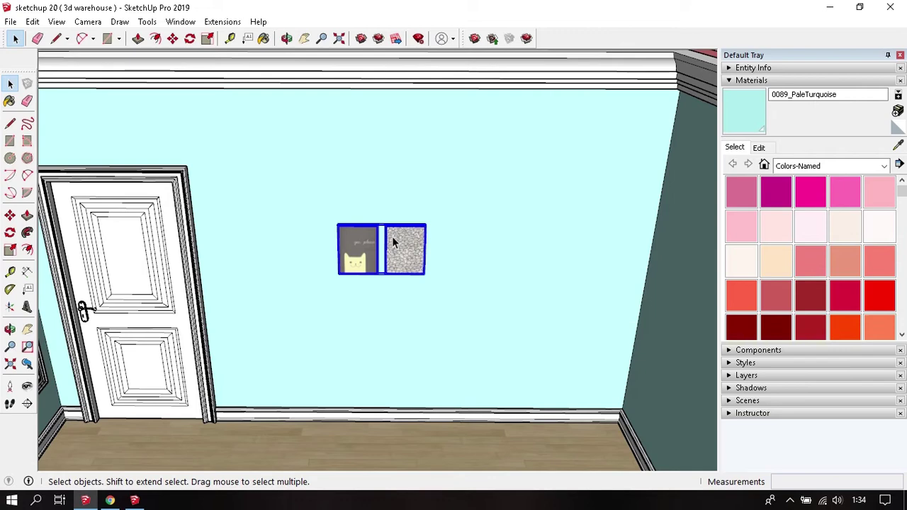
Step: Scale the selected picture frames, stretching them along their depth and sideways
key("s")
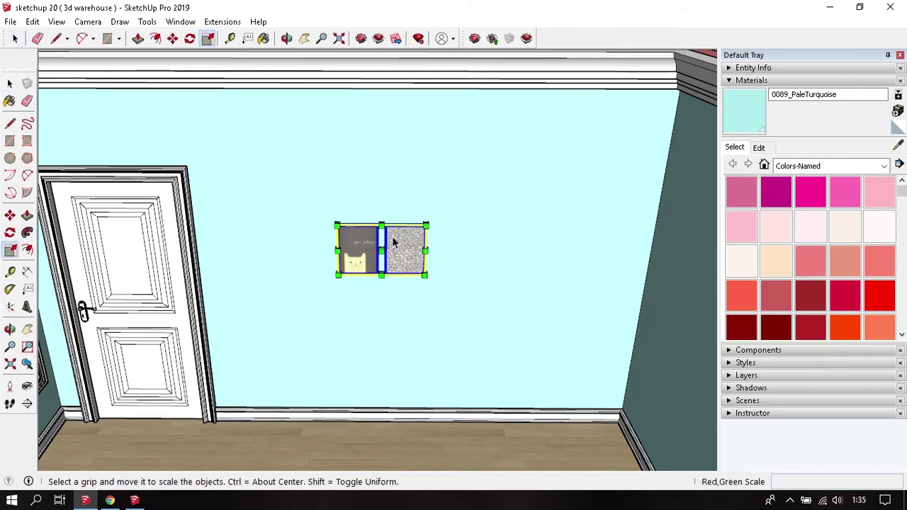
scroll(446, 235, "up", 3)
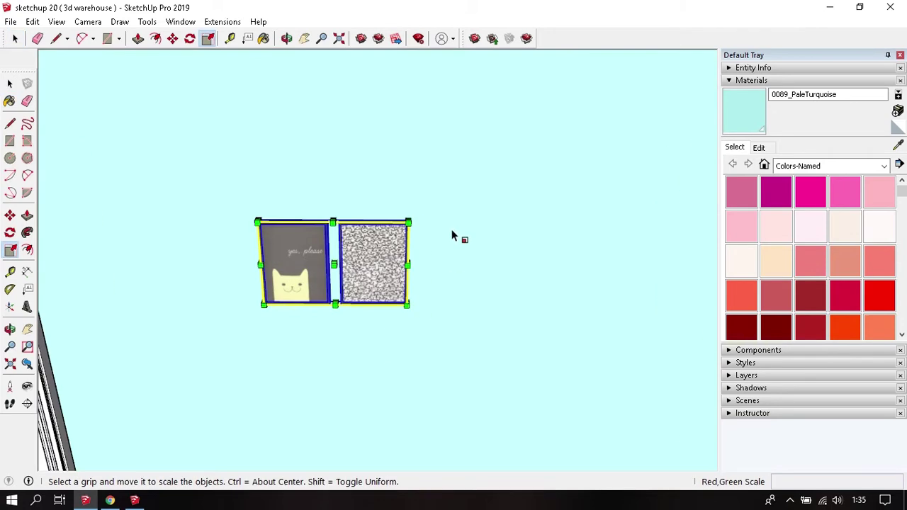
mouse_move(439, 225)
middle_mouse_down()
mouse_move(439, 241)
mouse_move(340, 263)
mouse_move(321, 212)
mouse_move(373, 260)
middle_mouse_up()
scroll(327, 294, "up", 2)
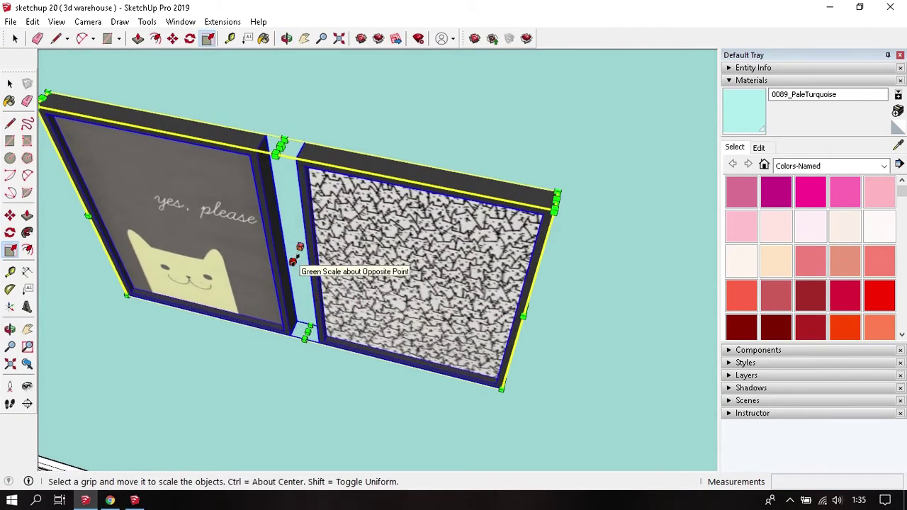
mouse_move(293, 261)
left_mouse_down()
mouse_move(205, 380)
mouse_move(213, 359)
left_mouse_up()
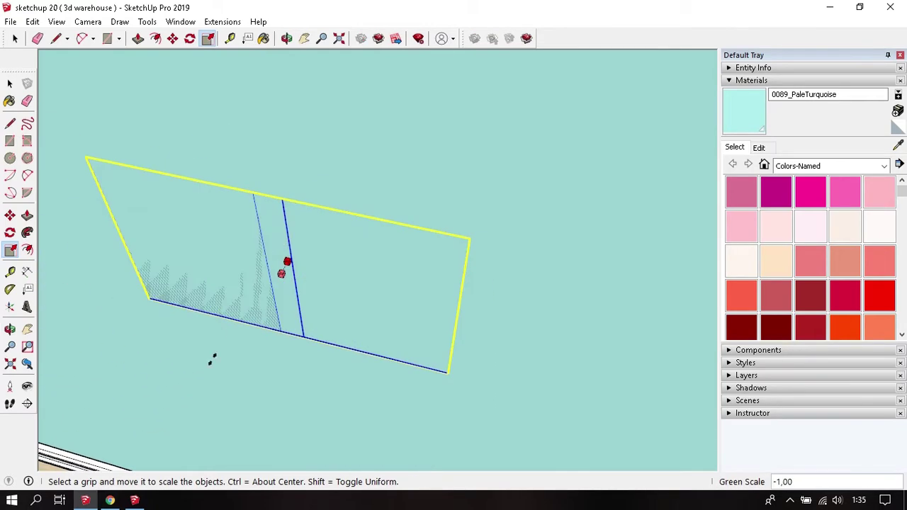
scroll(333, 234, "down", 3)
scroll(330, 235, "down", 3)
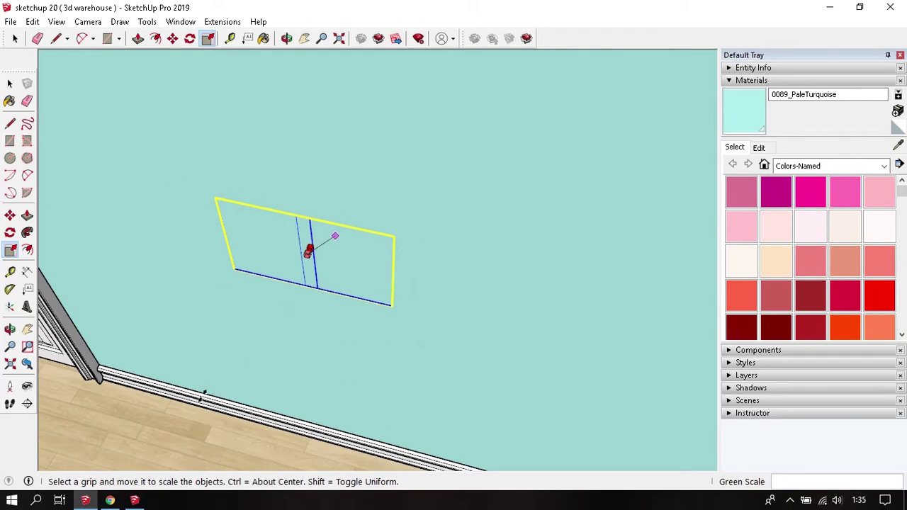
mouse_move(330, 235)
middle_mouse_down()
mouse_move(223, 359)
mouse_move(273, 338)
middle_mouse_up()
scroll(340, 284, "up", 3)
mouse_move(399, 238)
middle_mouse_down()
mouse_move(352, 276)
mouse_move(249, 283)
middle_mouse_up()
scroll(357, 296, "up", 3)
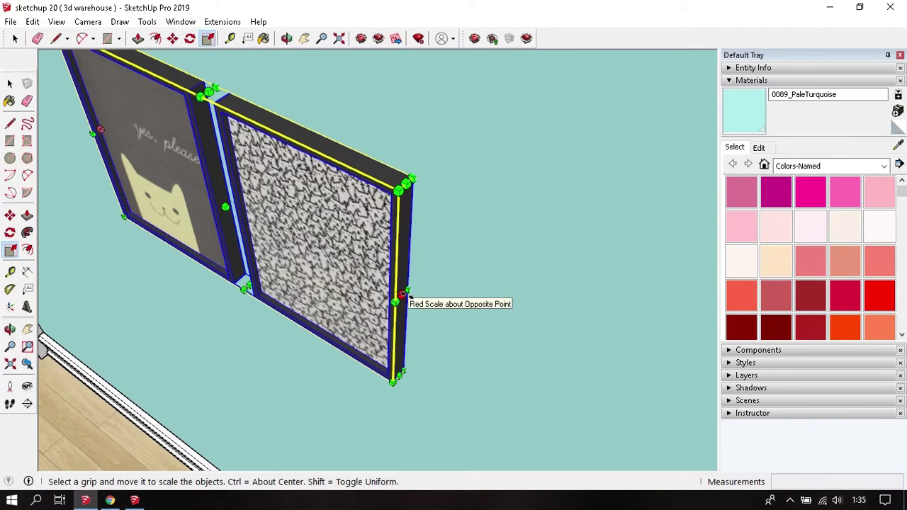
left_click_drag(402, 294, 358, 317)
scroll(425, 312, "down", 2)
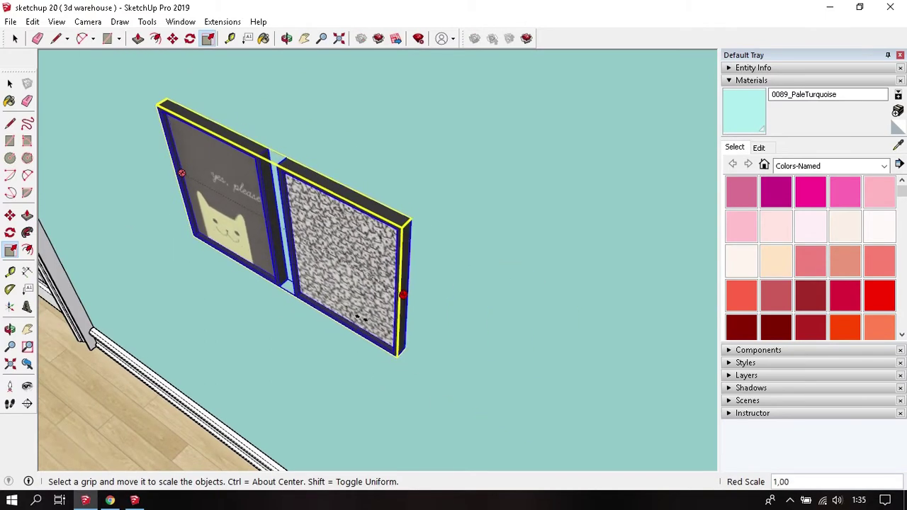
mouse_move(363, 325)
middle_mouse_down()
mouse_move(449, 286)
mouse_move(431, 273)
mouse_move(536, 227)
mouse_move(501, 286)
middle_mouse_up()
Step: Enlarge the frames about twofold by dragging a corner grip
scroll(461, 262, "up", 2)
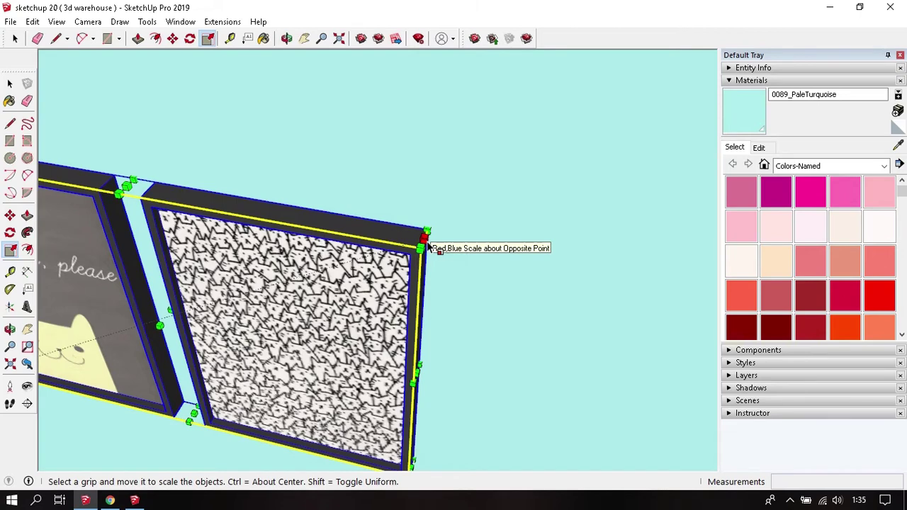
scroll(427, 245, "down", 2)
scroll(427, 244, "down", 2)
scroll(427, 244, "down", 3)
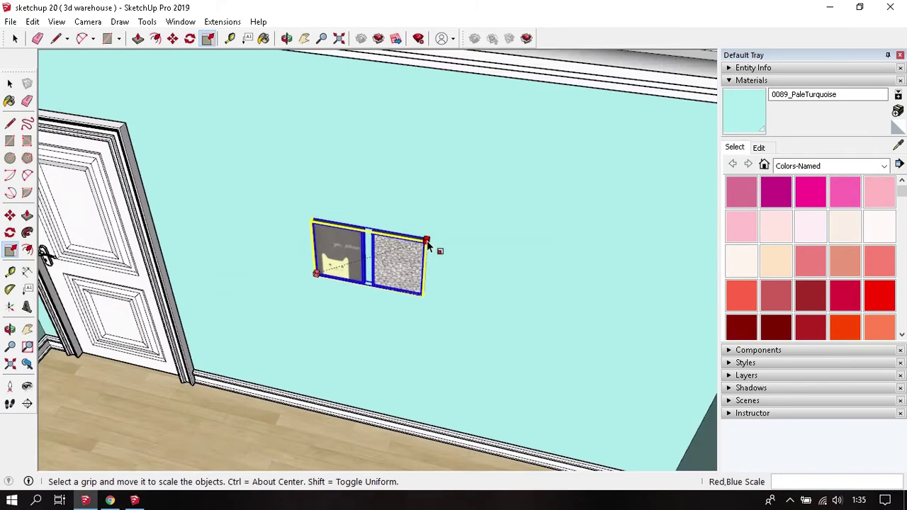
scroll(428, 245, "down", 1)
mouse_move(434, 246)
left_mouse_down()
mouse_move(562, 198)
mouse_move(537, 237)
mouse_move(575, 194)
mouse_move(348, 268)
mouse_move(445, 242)
mouse_move(523, 205)
mouse_move(591, 195)
mouse_move(523, 213)
mouse_move(569, 192)
mouse_move(538, 200)
mouse_move(567, 176)
mouse_move(614, 162)
mouse_move(591, 328)
mouse_move(438, 150)
mouse_move(531, 199)
mouse_move(520, 207)
mouse_move(524, 191)
mouse_move(551, 180)
left_mouse_up()
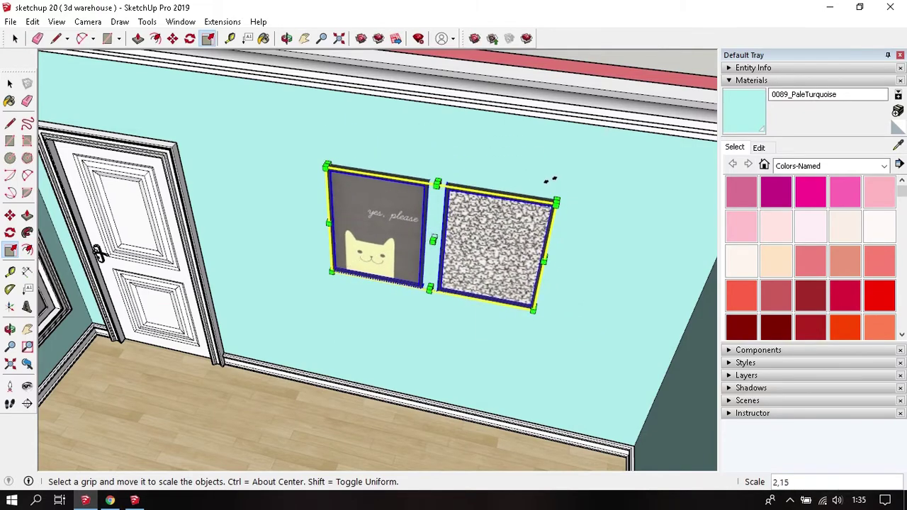
middle_click_drag(550, 180, 487, 251)
key("space")
mouse_move(515, 134)
middle_mouse_down()
mouse_move(483, 163)
mouse_move(444, 258)
mouse_move(461, 171)
middle_mouse_up()
Step: Move the pair of frames so their tops line up with the top of the door
left_click(409, 199)
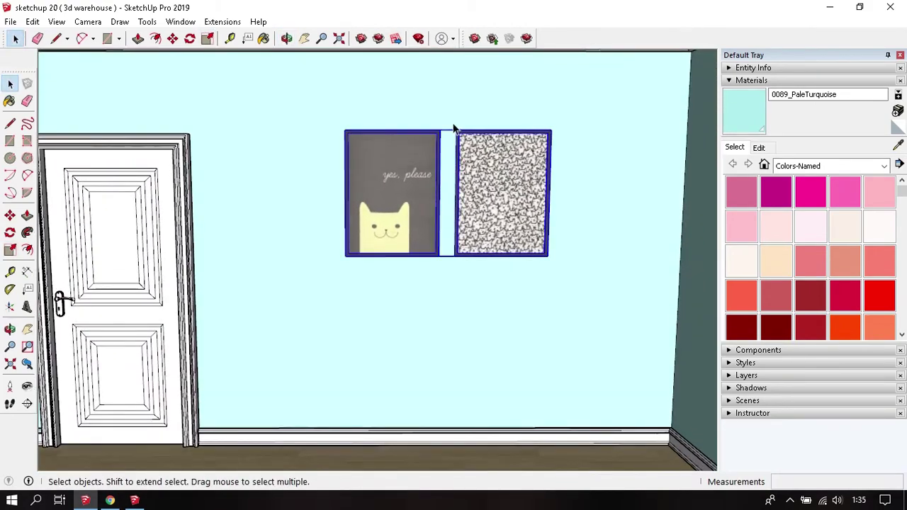
key("m")
left_click(440, 130)
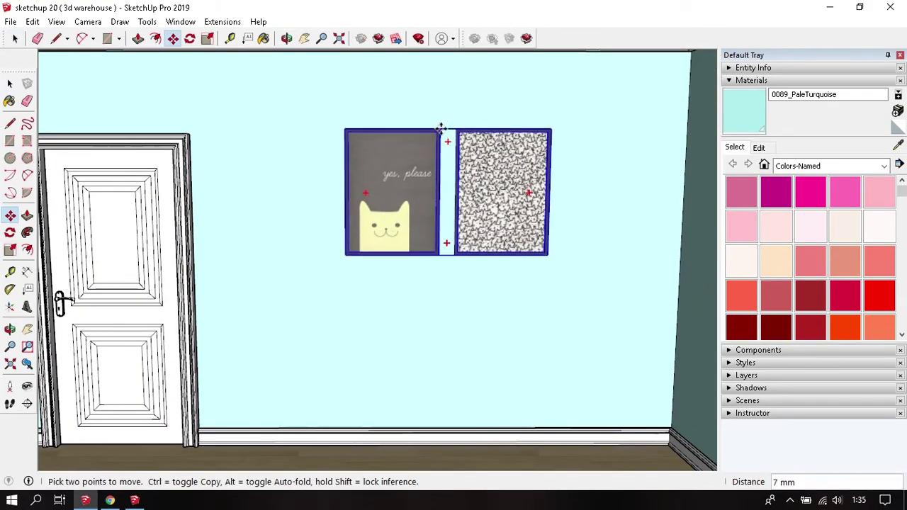
scroll(188, 131, "up", 2)
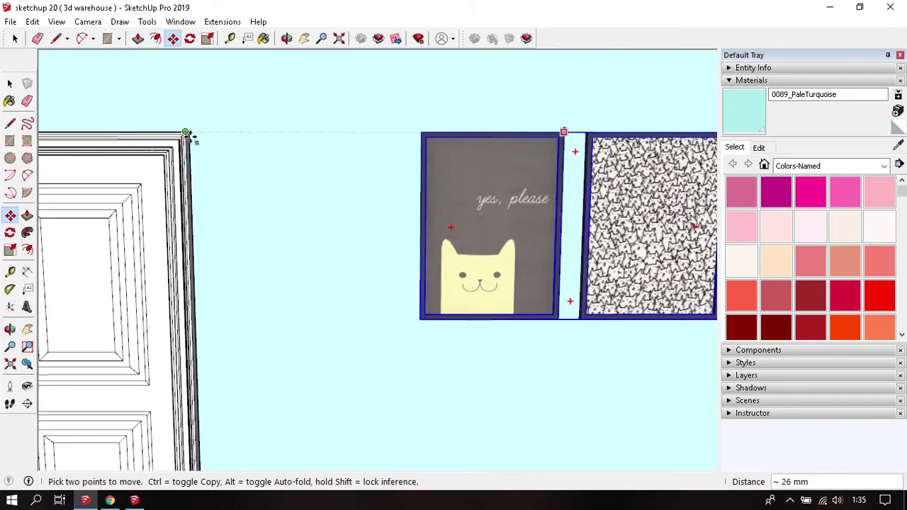
scroll(189, 132, "up", 2)
scroll(189, 134, "up", 2)
scroll(177, 133, "down", 2)
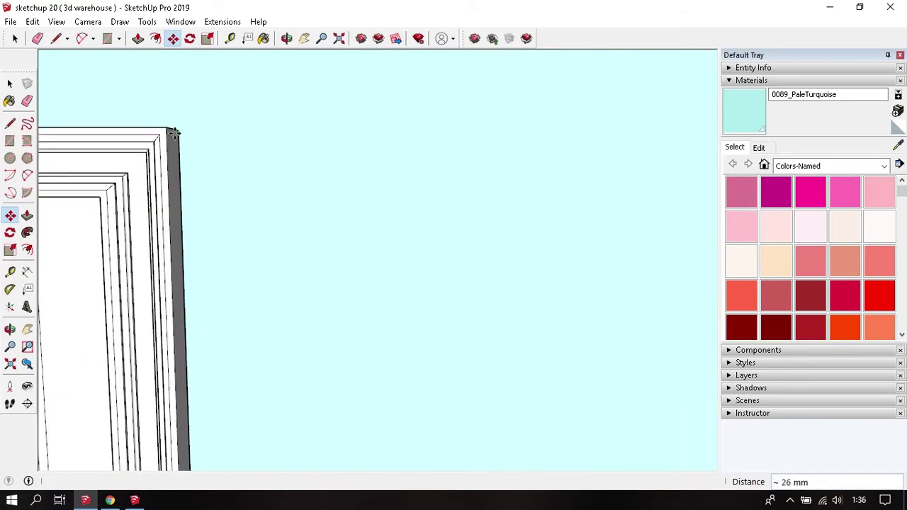
scroll(178, 133, "down", 3)
scroll(313, 156, "down", 2)
mouse_move(314, 156)
middle_mouse_down()
mouse_move(336, 205)
mouse_move(376, 183)
middle_mouse_up()
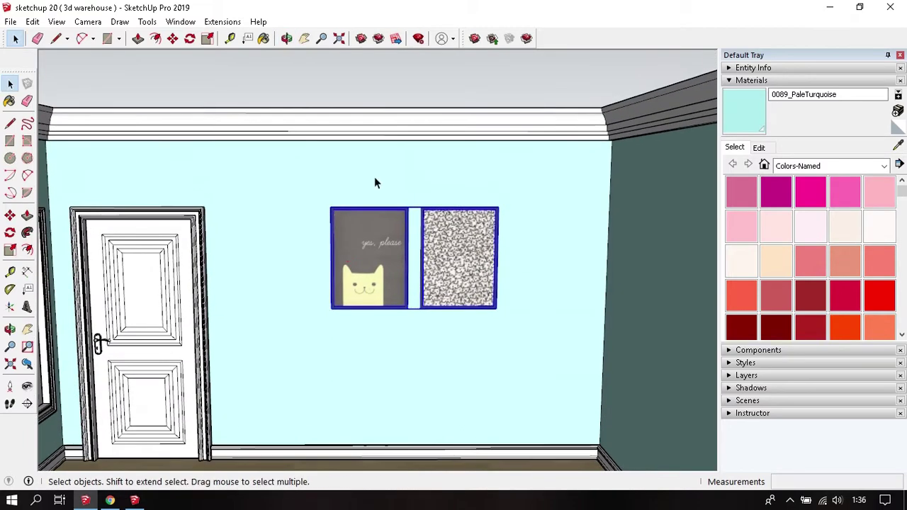
middle_click_drag(421, 89, 419, 213)
scroll(417, 282, "down", 2)
middle_click_drag(416, 286, 448, 278)
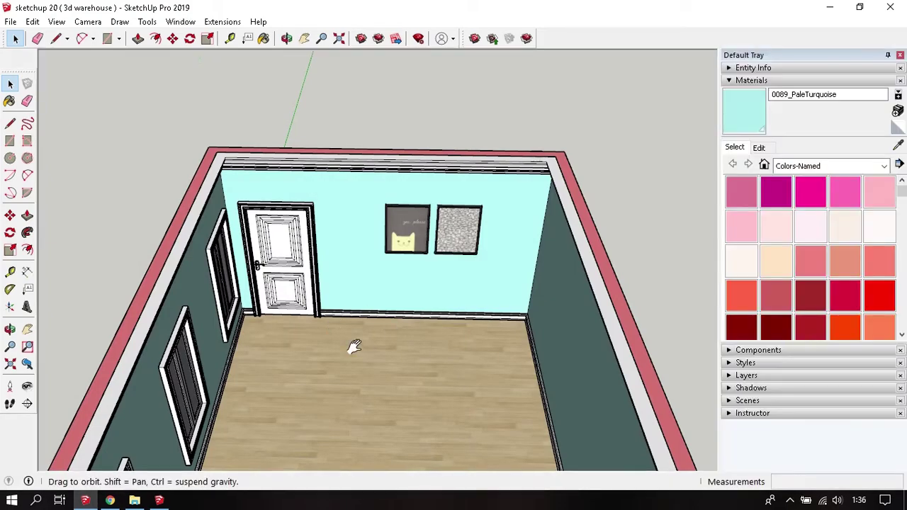
Step: Paste the floor lamp into the room near the far corner
scroll(350, 348, "up", 2)
scroll(399, 353, "up", 3)
middle_click_drag(399, 352, 420, 372)
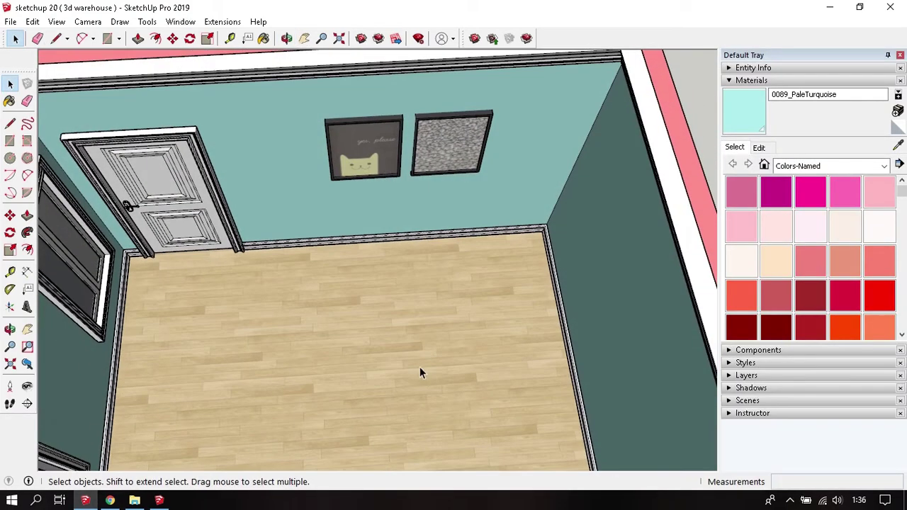
key("ctrl+v")
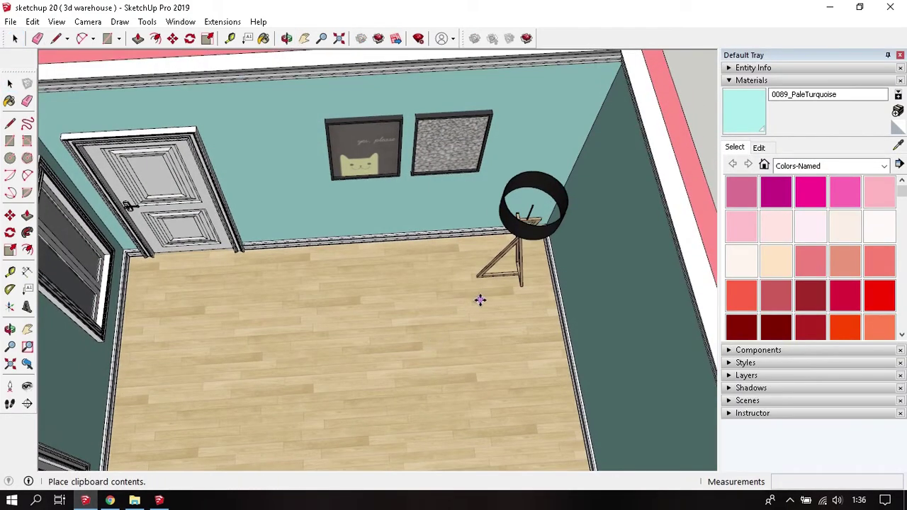
left_click(496, 284)
mouse_move(496, 284)
middle_mouse_down()
mouse_move(419, 366)
mouse_move(482, 249)
middle_mouse_up()
Step: Move the lamp by its top corner into the back-right corner beside the turquoise wall
key("m")
scroll(464, 340, "up", 5)
middle_click_drag(464, 340, 462, 354)
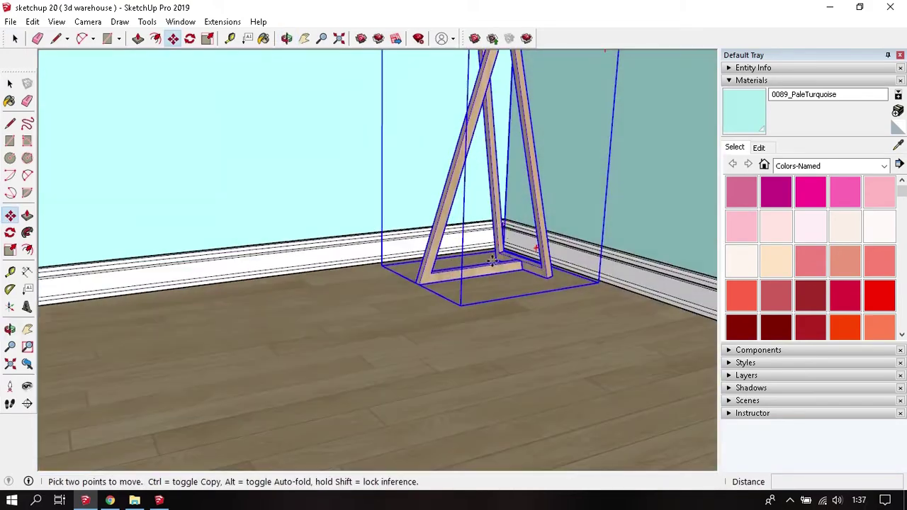
scroll(462, 355, "up", 3)
mouse_move(472, 280)
middle_mouse_down()
mouse_move(500, 247)
mouse_move(452, 330)
middle_mouse_up()
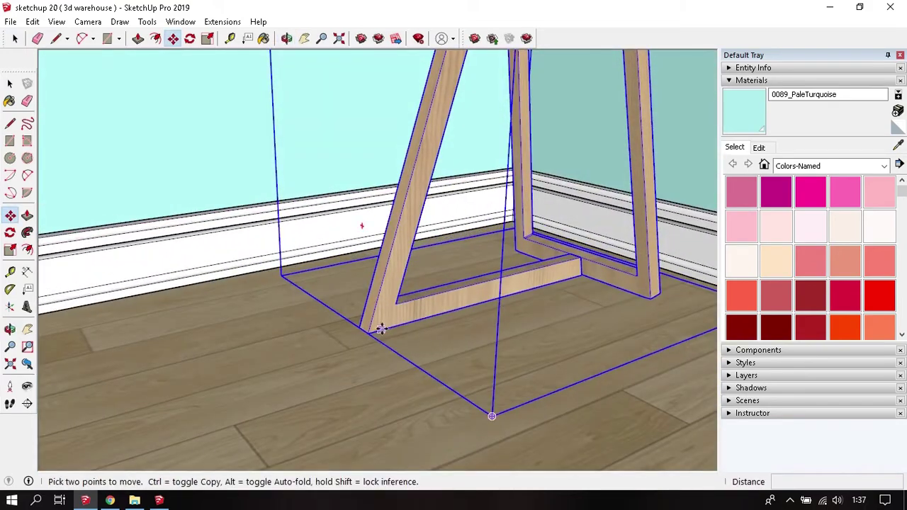
scroll(368, 330, "down", 3)
mouse_move(366, 259)
middle_mouse_down()
mouse_move(344, 211)
mouse_move(363, 264)
mouse_move(339, 264)
mouse_move(300, 357)
mouse_move(472, 233)
mouse_move(452, 217)
mouse_move(490, 139)
middle_mouse_up()
scroll(344, 211, "up", 2)
scroll(473, 233, "down", 3)
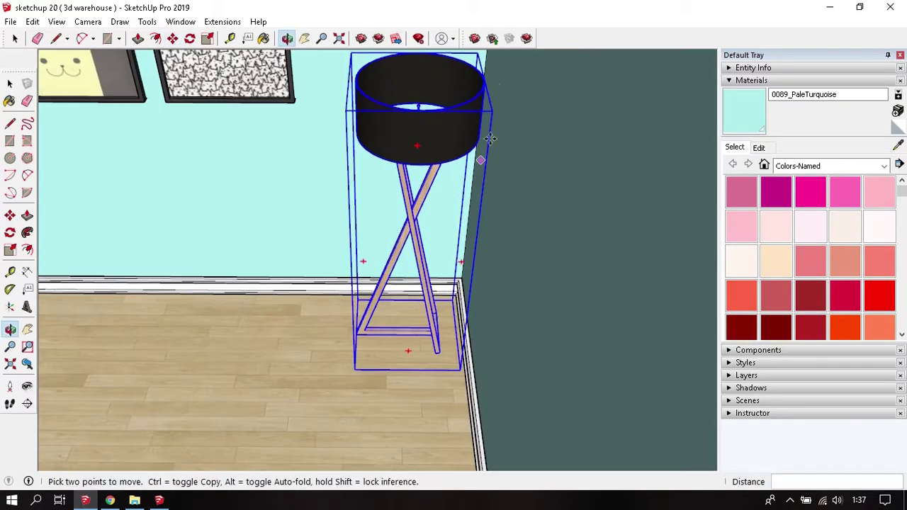
left_click(484, 88)
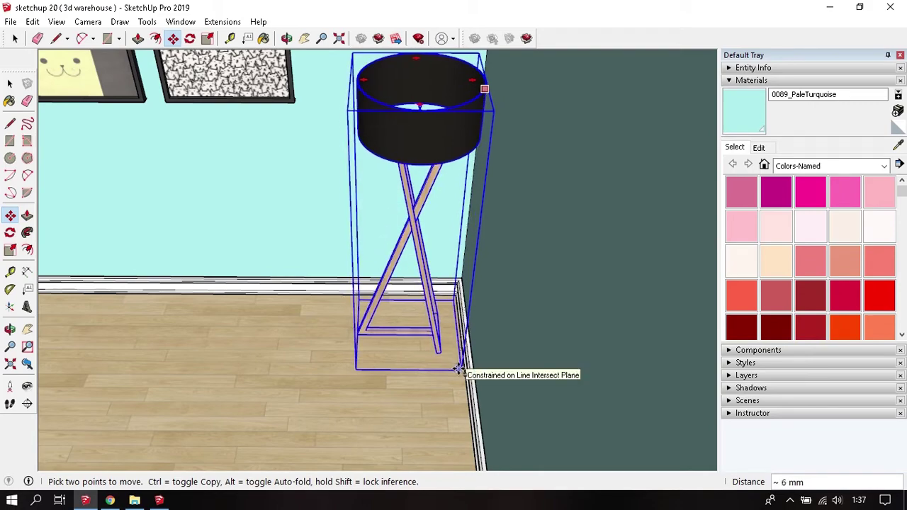
left_click(457, 369)
key("space")
scroll(390, 425, "down", 5)
left_click(409, 293)
mouse_move(409, 293)
middle_mouse_down()
mouse_move(428, 309)
mouse_move(425, 253)
mouse_move(415, 286)
middle_mouse_up()
Step: Zoom in on the door handle and pick the 0136_Charcoal material for painting
scroll(436, 270, "up", 3)
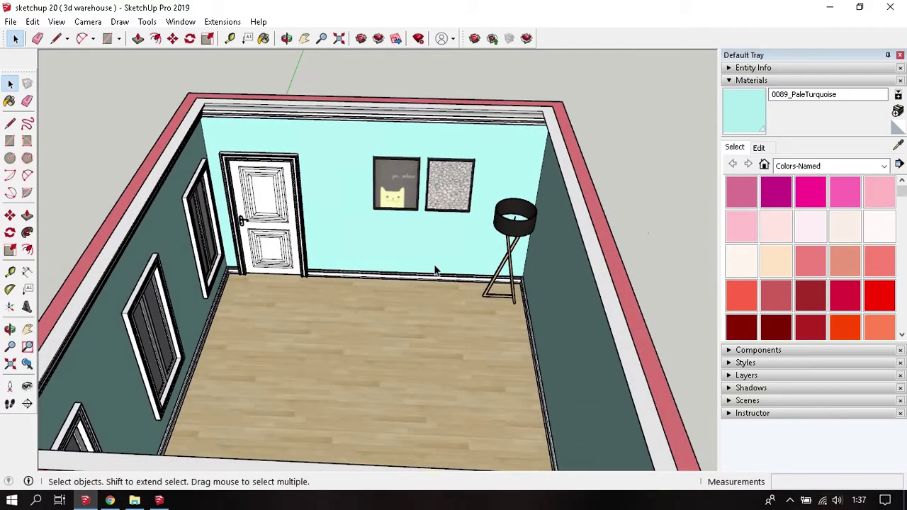
scroll(436, 271, "up", 2)
scroll(203, 196, "up", 3)
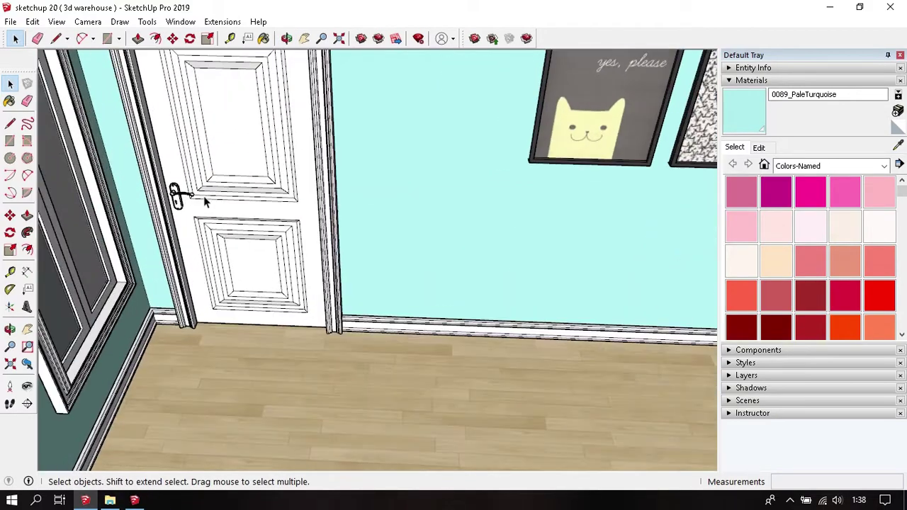
mouse_move(204, 196)
middle_mouse_down()
mouse_move(253, 206)
mouse_move(264, 259)
middle_mouse_up()
scroll(253, 206, "up", 3)
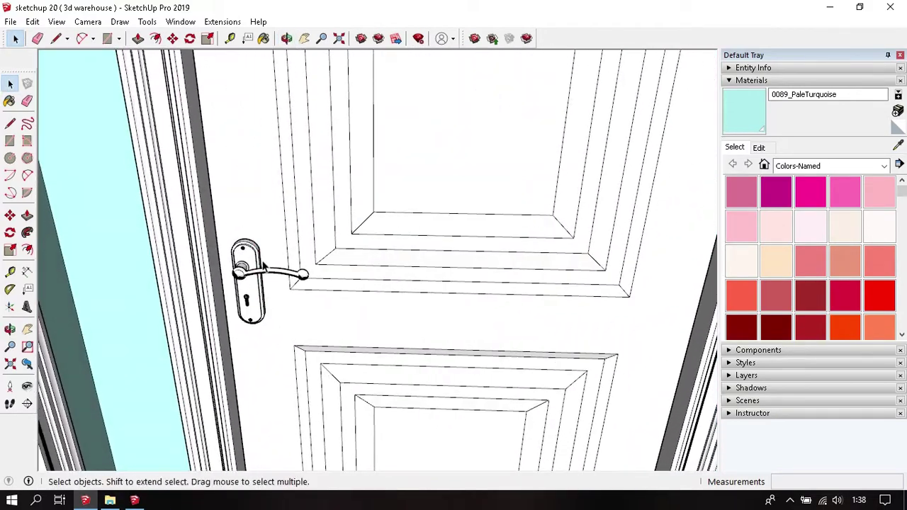
scroll(264, 266, "up", 2)
key("b")
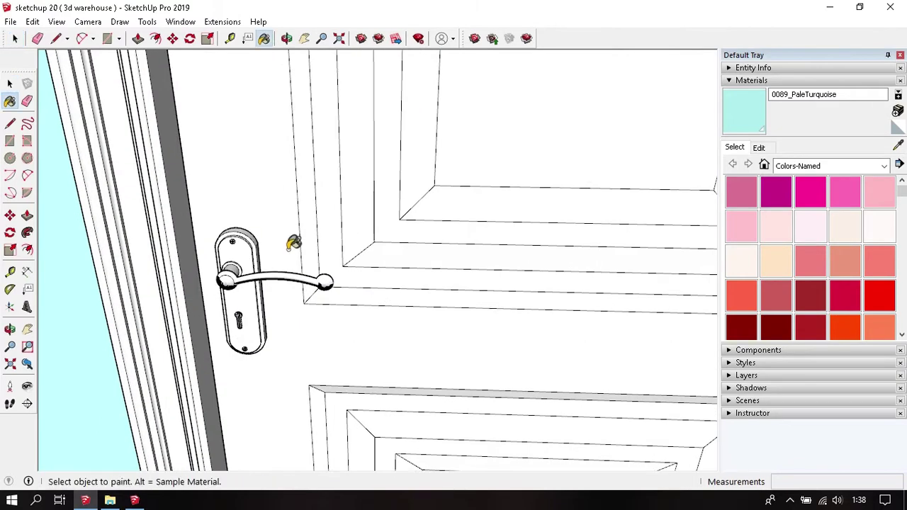
scroll(806, 247, "down", 3)
scroll(816, 247, "down", 3)
scroll(820, 247, "down", 3)
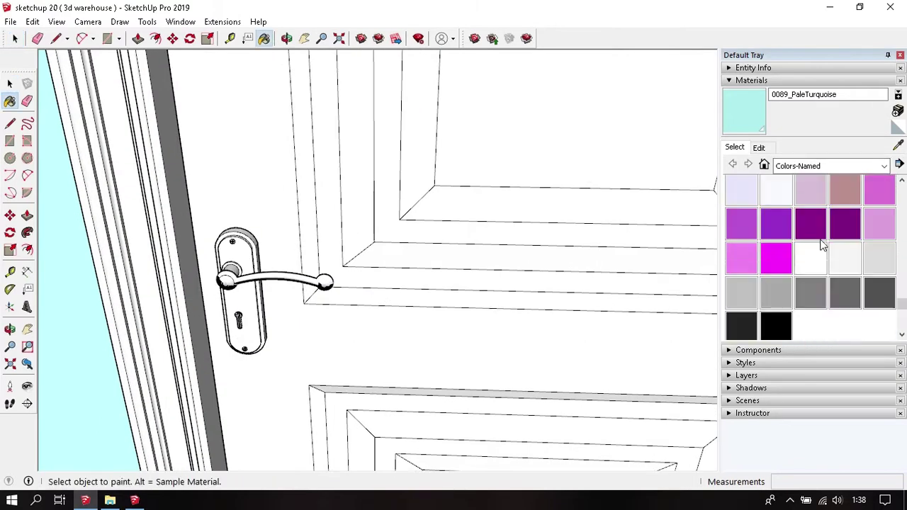
scroll(822, 244, "down", 3)
scroll(810, 230, "up", 2)
scroll(806, 266, "down", 1)
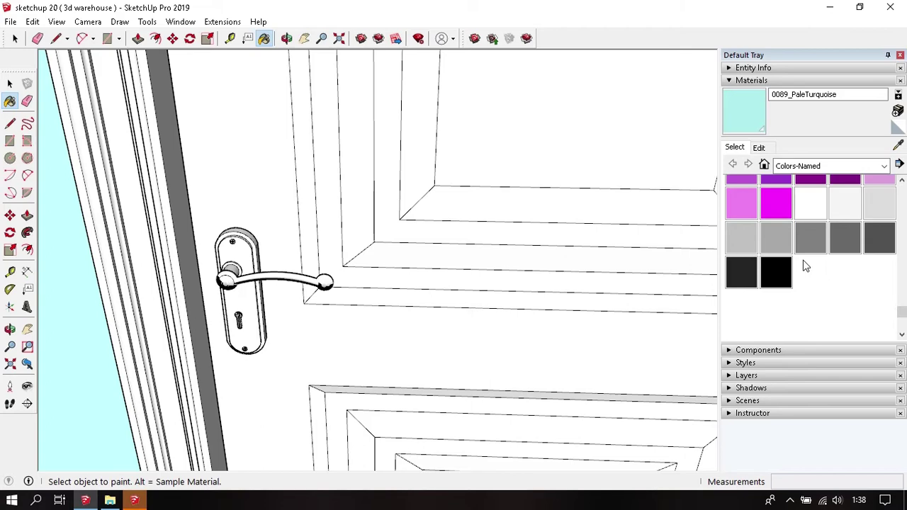
left_click(738, 271)
Step: Open the door handle component and paint its faces 0136_Charcoal
middle_click_drag(454, 277, 333, 213)
key("space")
double_click(326, 202)
key("b")
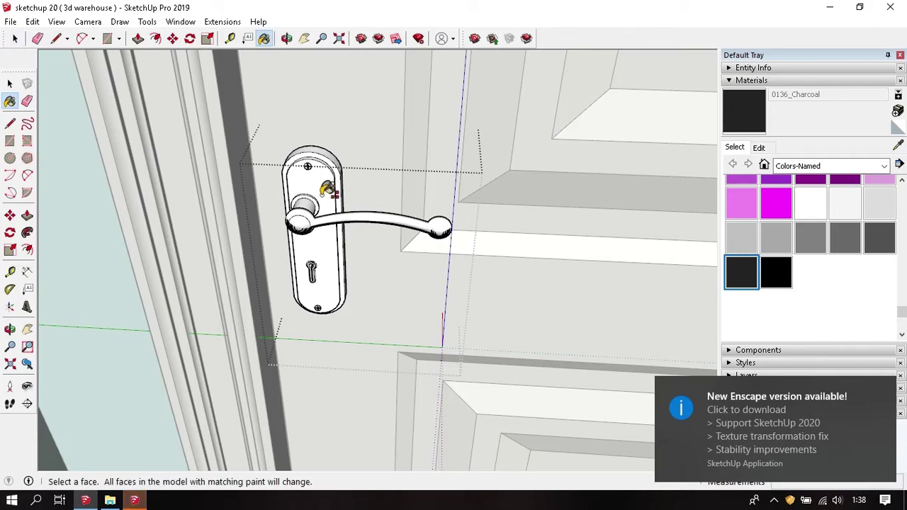
left_click(328, 190)
key("space")
key("Escape")
mouse_move(315, 212)
middle_mouse_down()
mouse_move(307, 247)
mouse_move(356, 302)
mouse_move(356, 320)
mouse_move(399, 245)
middle_mouse_up()
scroll(307, 254, "down", 3)
scroll(387, 301, "down", 1)
Step: In the sofa model, open the nested sofa groups and select only the smaller left sofa
scroll(353, 276, "down", 3)
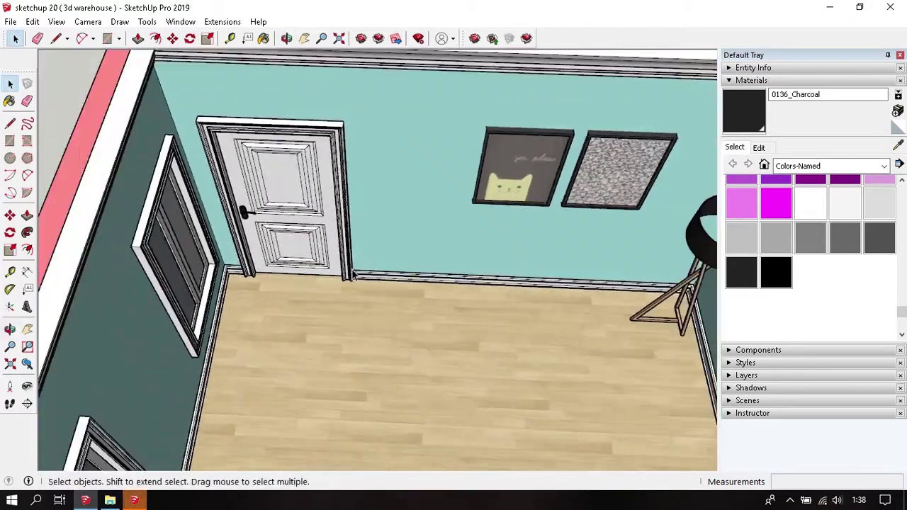
scroll(353, 275, "down", 2)
middle_click_drag(353, 275, 334, 270)
scroll(370, 316, "down", 2)
middle_click_drag(371, 316, 405, 286)
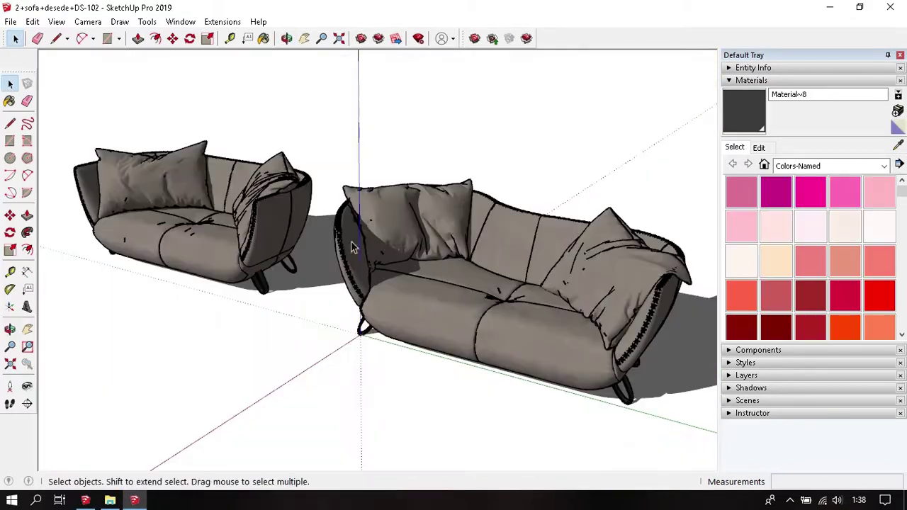
middle_click_drag(466, 196, 391, 197)
left_click(391, 197)
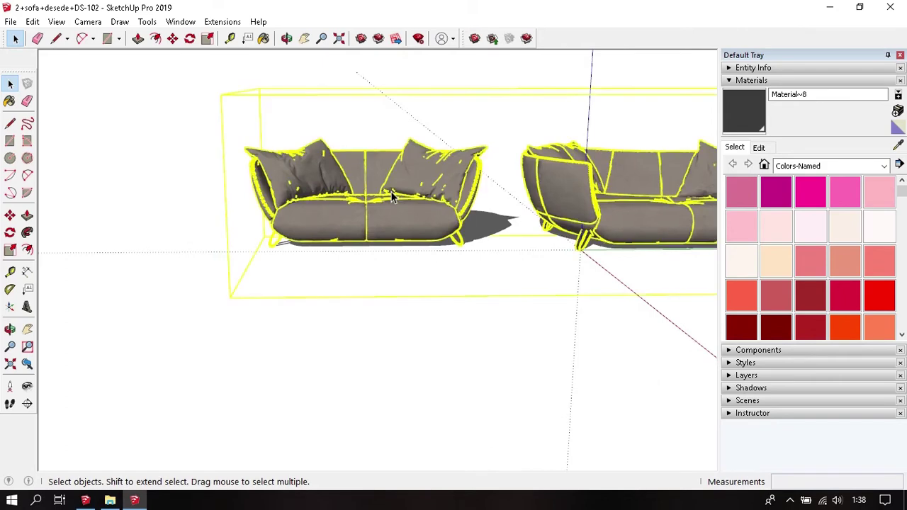
double_click(375, 195)
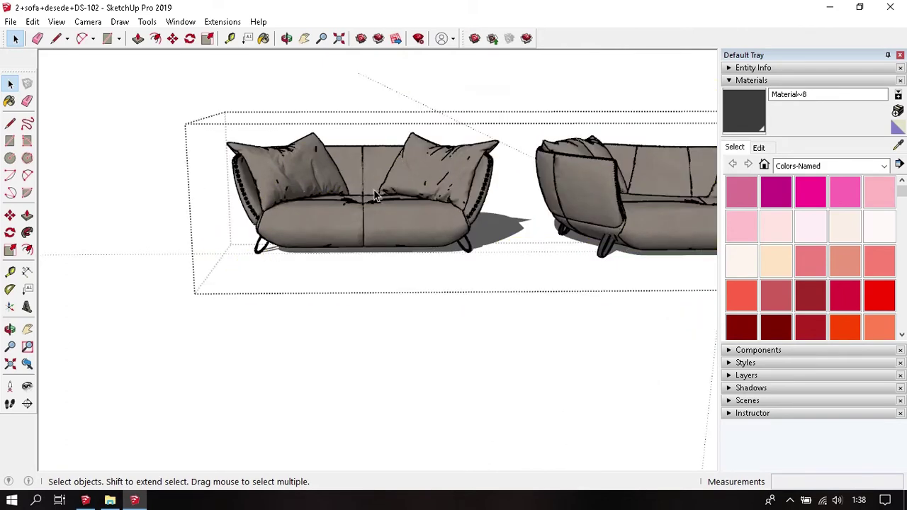
left_click(364, 171)
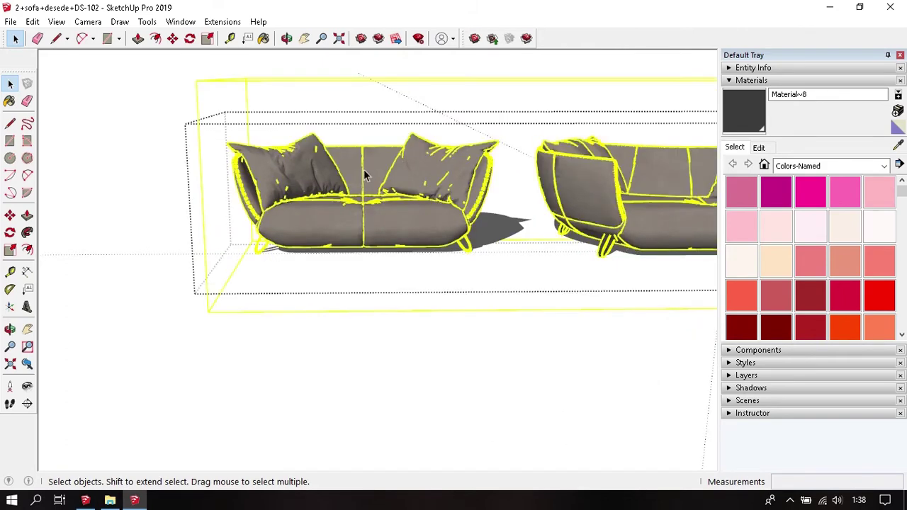
double_click(364, 169)
left_click(365, 183)
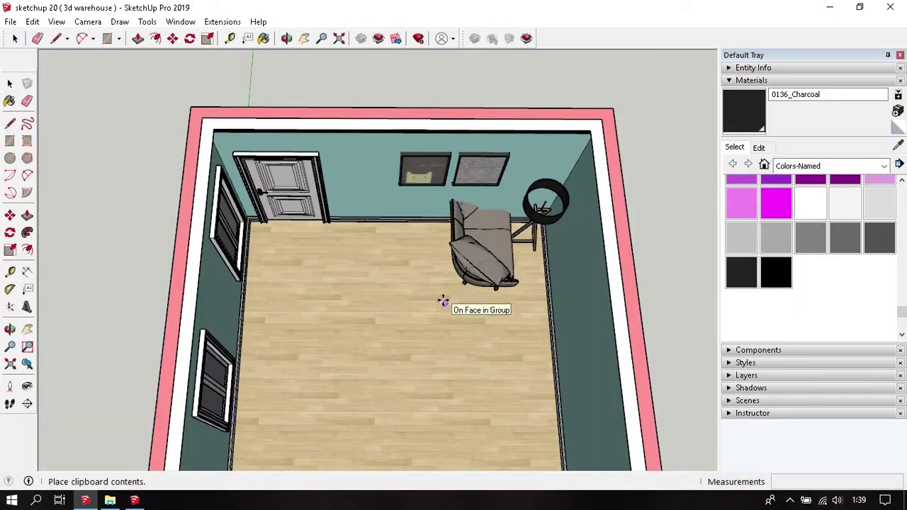
Step: Drop the pasted sofa on the floor and rotate it 90 degrees
mouse_move(409, 343)
middle_mouse_down()
mouse_move(404, 326)
mouse_move(397, 345)
mouse_move(462, 248)
mouse_move(440, 183)
middle_mouse_up()
left_click(395, 344)
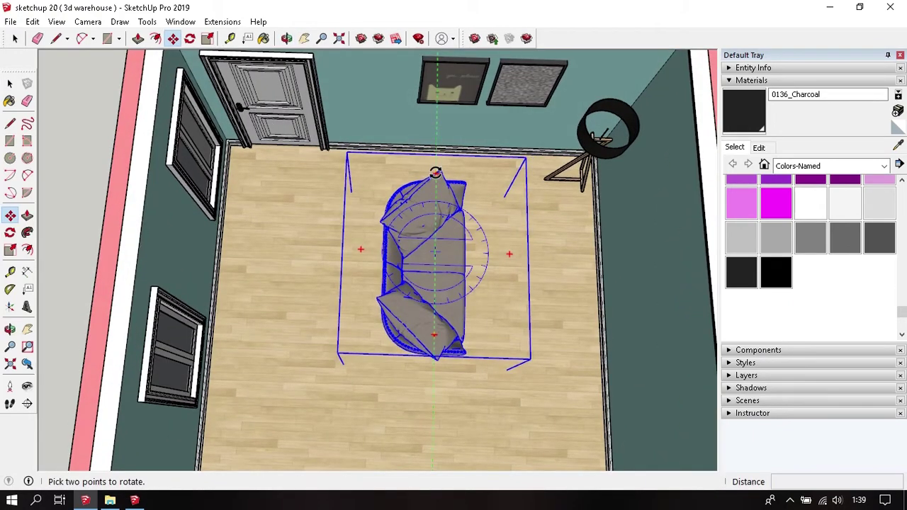
left_click(435, 173)
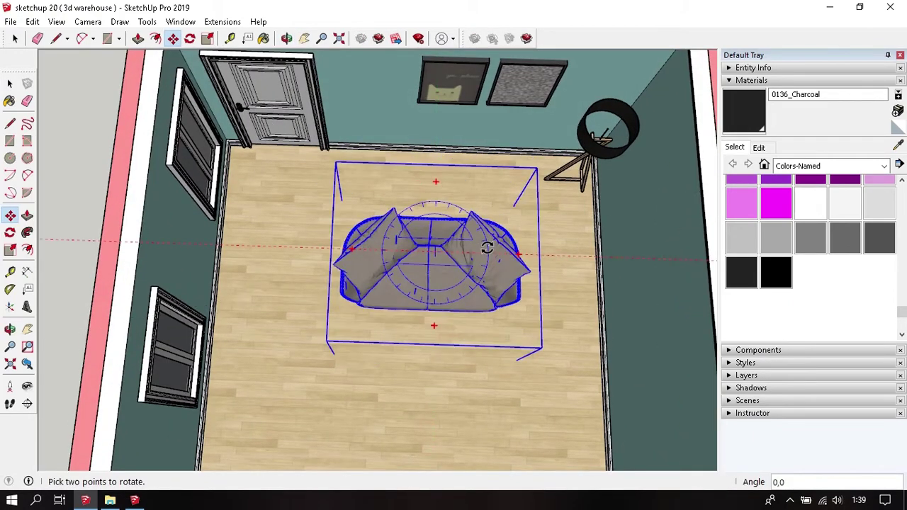
left_click(430, 277)
scroll(430, 276, "up", 3)
mouse_move(429, 277)
middle_mouse_down()
mouse_move(405, 269)
mouse_move(409, 262)
middle_mouse_up()
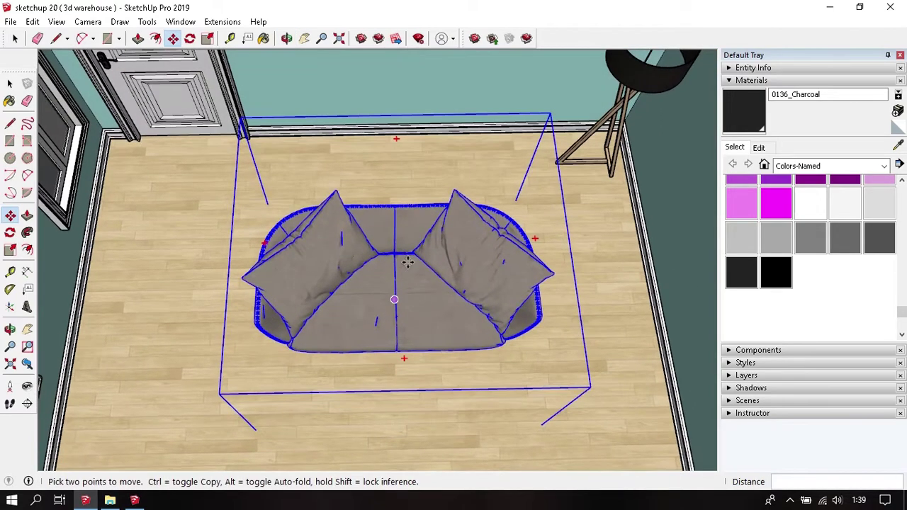
Step: Check the sofa's size with the Tape Measure and Scale tools
key("t")
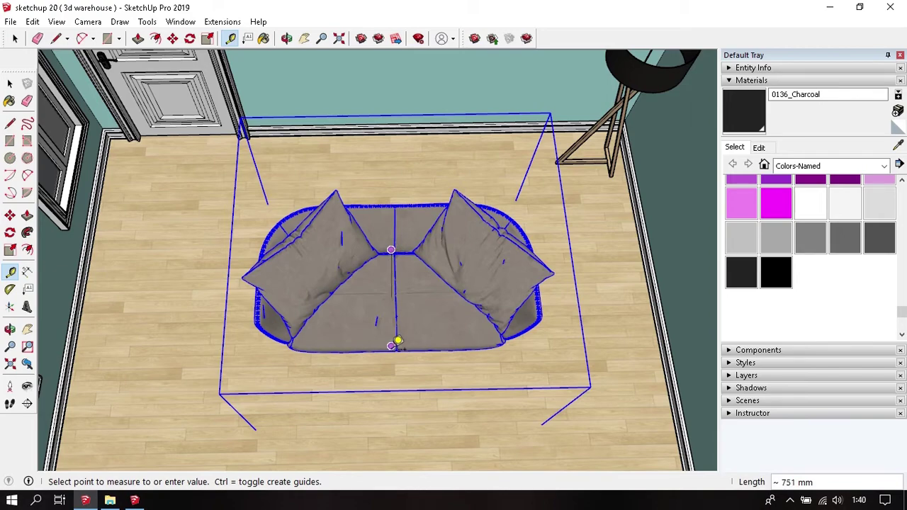
key("space")
mouse_move(398, 343)
middle_mouse_down()
mouse_move(415, 359)
mouse_move(399, 216)
mouse_move(421, 259)
mouse_move(437, 237)
middle_mouse_up()
key("s")
mouse_move(564, 135)
left_mouse_down()
mouse_move(552, 156)
mouse_move(567, 131)
mouse_move(517, 183)
mouse_move(567, 125)
mouse_move(561, 134)
left_mouse_up()
key("space")
mouse_move(560, 135)
middle_mouse_down()
mouse_move(365, 348)
mouse_move(395, 340)
mouse_move(403, 348)
middle_mouse_up()
Step: Move the sofa back against the turquoise wall beneath the cat pictures
key("m")
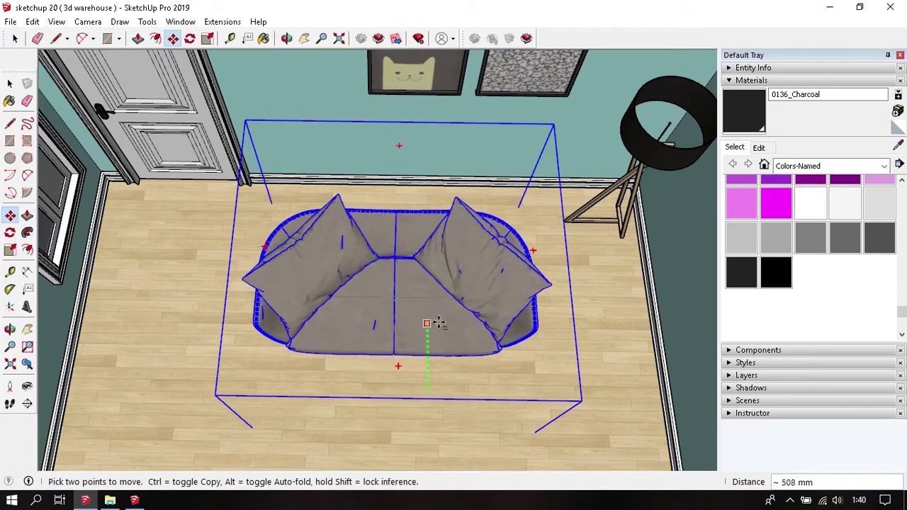
left_click(442, 296)
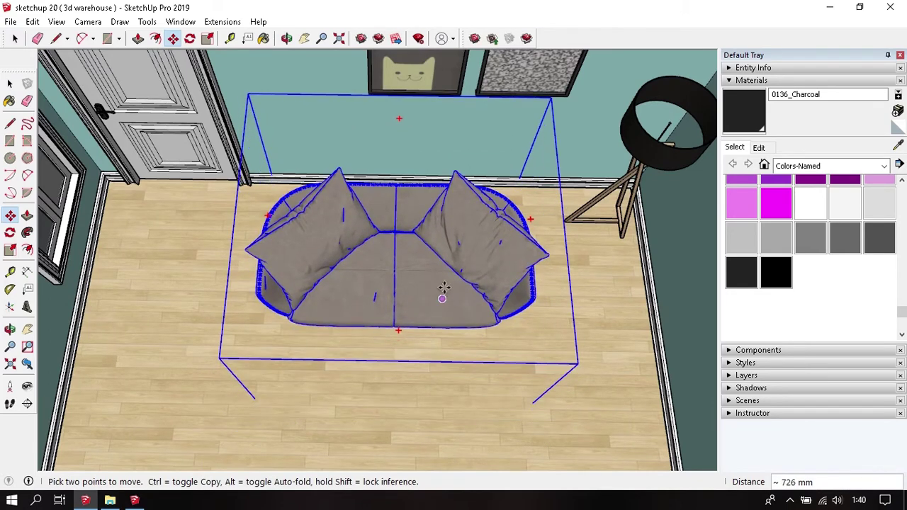
middle_click_drag(443, 295, 430, 344)
left_click(432, 354)
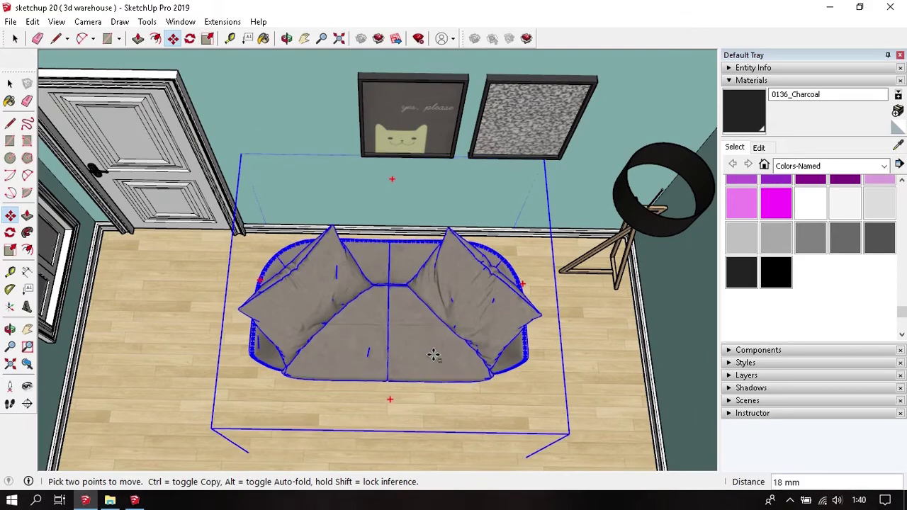
key("space")
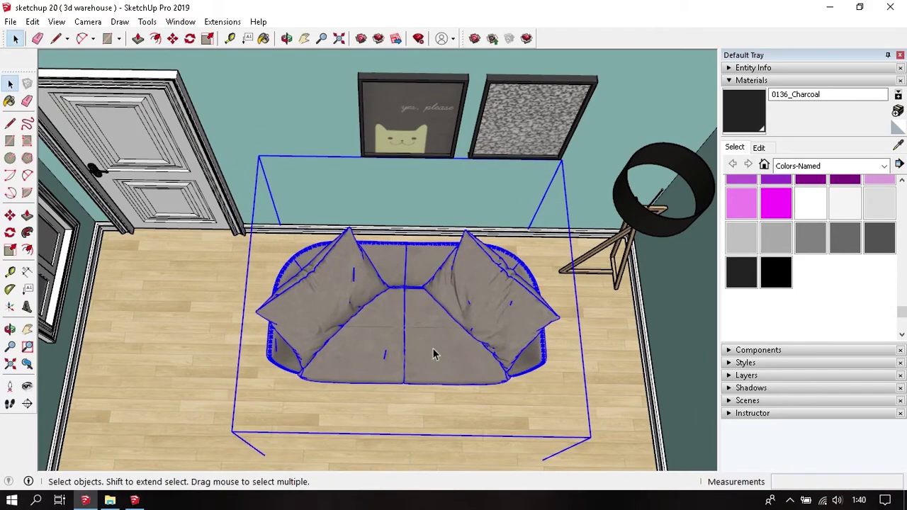
mouse_move(433, 354)
middle_mouse_down()
mouse_move(415, 318)
mouse_move(428, 195)
mouse_move(447, 314)
mouse_move(454, 243)
middle_mouse_up()
Step: In the front view, shift both picture frames further to the left
key("F3")
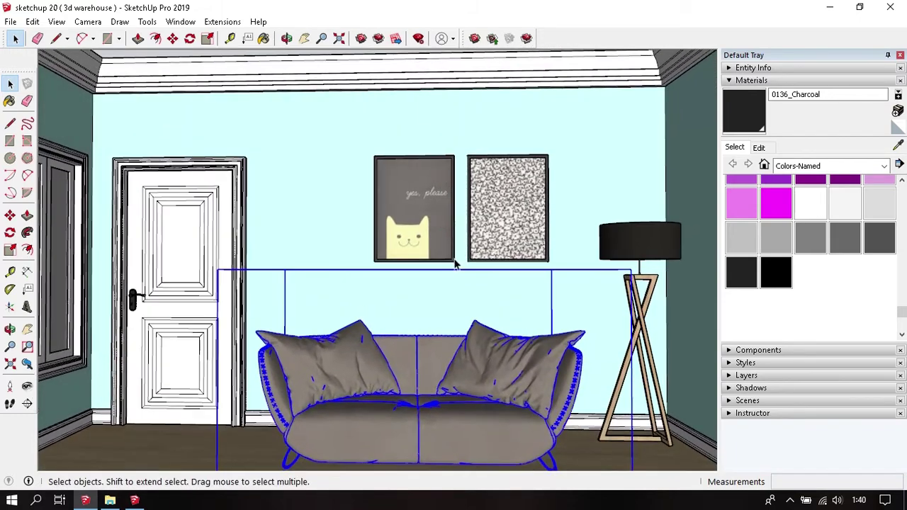
left_click(433, 238)
key("m")
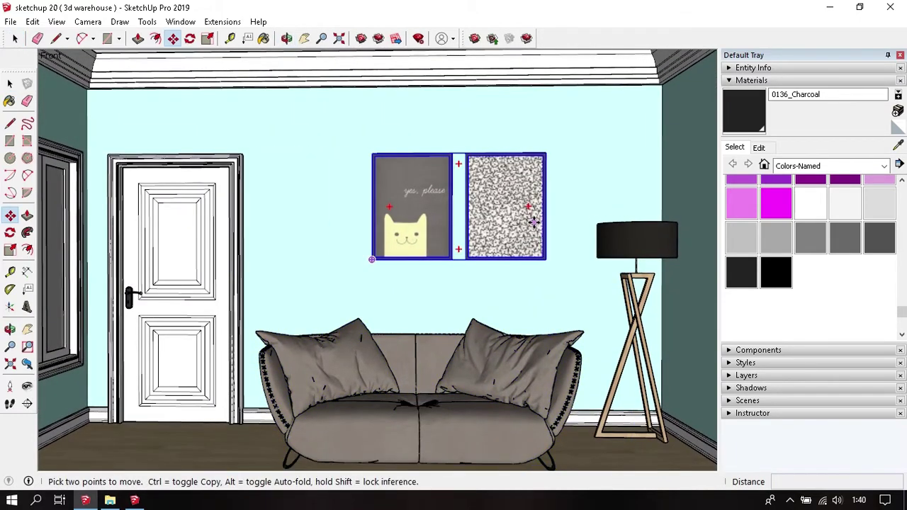
left_click(533, 221)
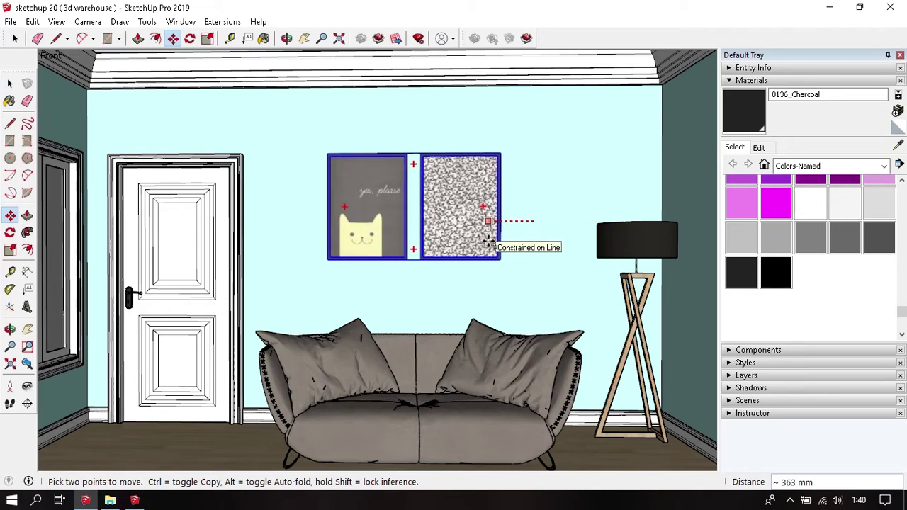
left_click(490, 235)
key("space")
Step: Fine-tune the position of both picture frames on the back wall
mouse_move(458, 164)
middle_mouse_down()
mouse_move(459, 92)
mouse_move(488, 166)
mouse_move(479, 195)
middle_mouse_up()
scroll(335, 385, "up", 2)
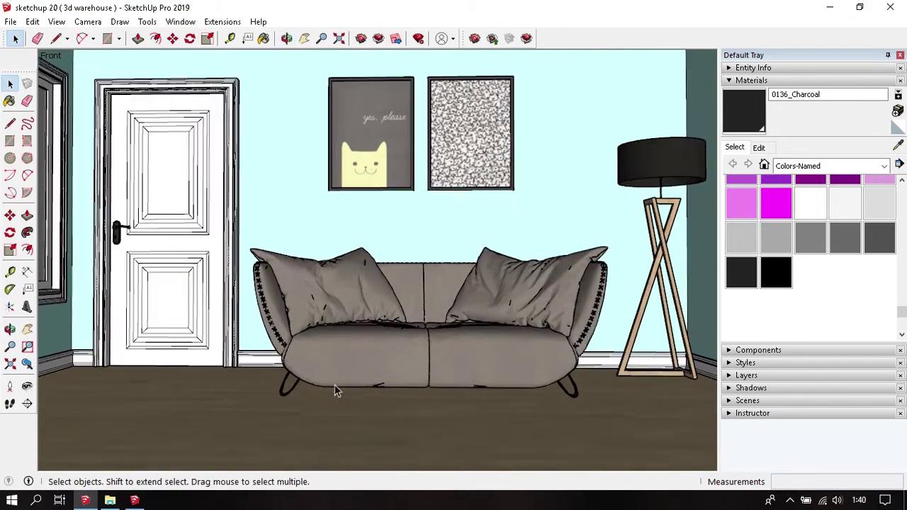
scroll(334, 385, "up", 2)
scroll(447, 248, "up", 3)
middle_click_drag(447, 248, 447, 278)
scroll(446, 278, "down", 3)
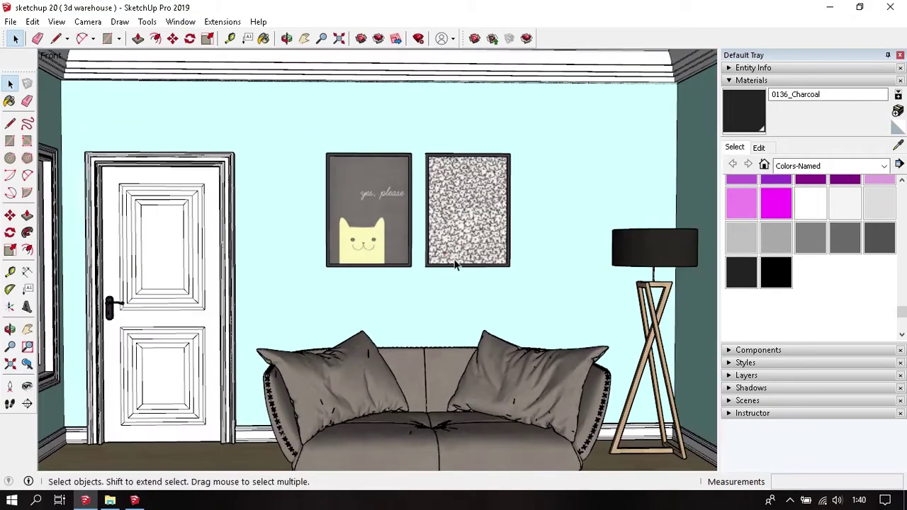
middle_click_drag(461, 213, 443, 229)
scroll(435, 224, "up", 1)
scroll(436, 223, "down", 1)
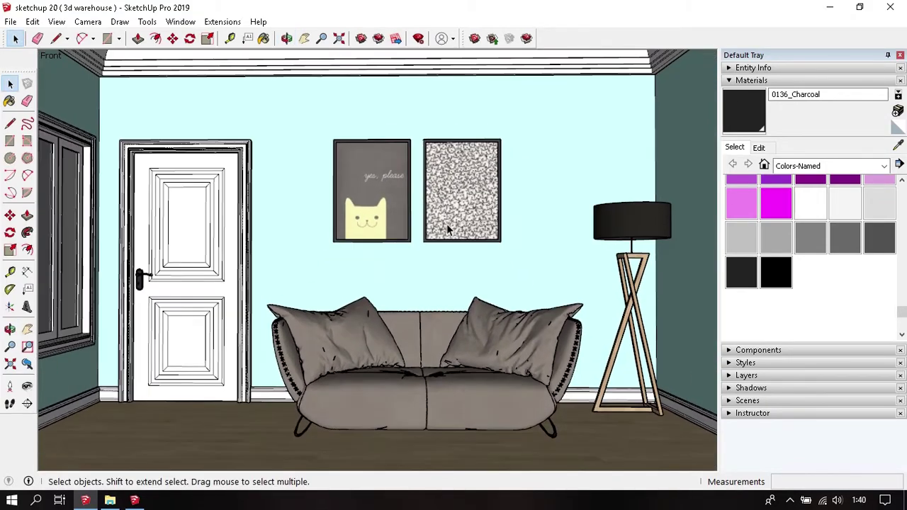
left_click(446, 224)
key("m")
left_click(455, 233)
left_click(461, 232)
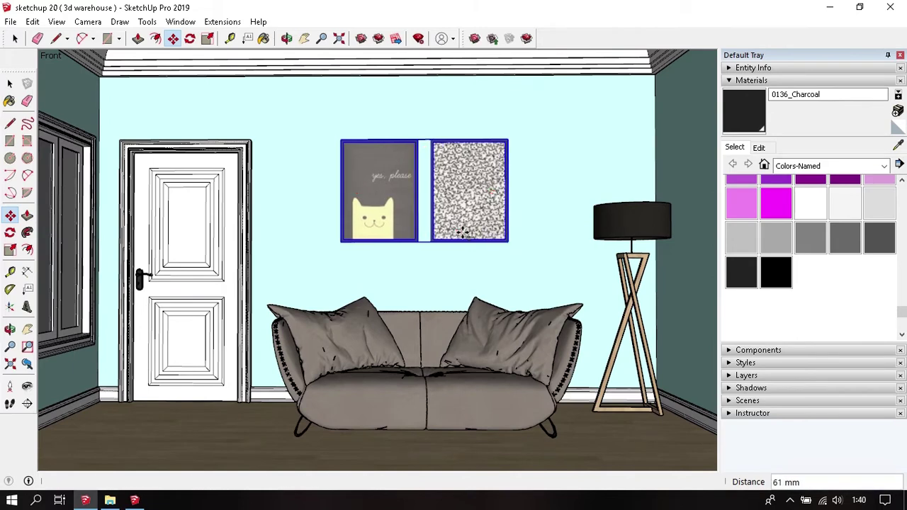
middle_click_drag(460, 233, 466, 274)
key("space")
Step: Nudge the sofa slightly to the right, then select the patterned rug in the carpet file
left_click(458, 326)
middle_click_drag(459, 326, 441, 324)
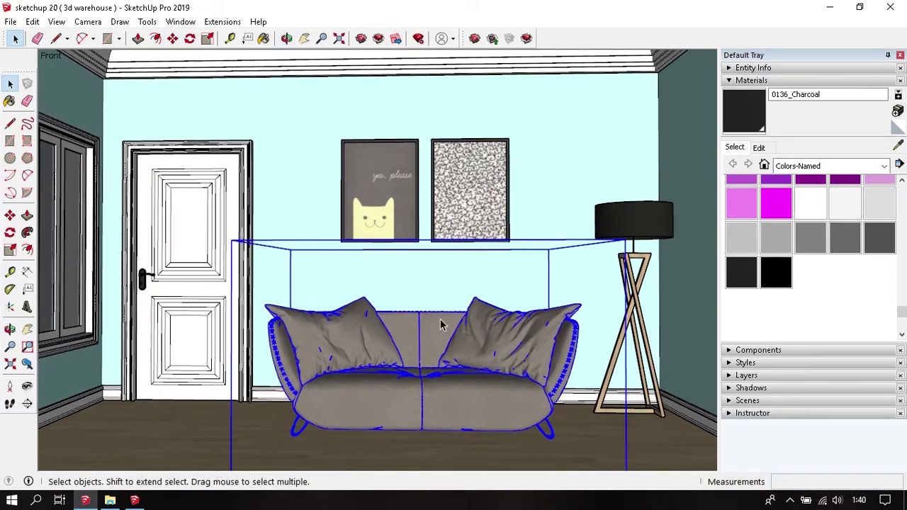
key("m")
left_click(418, 315)
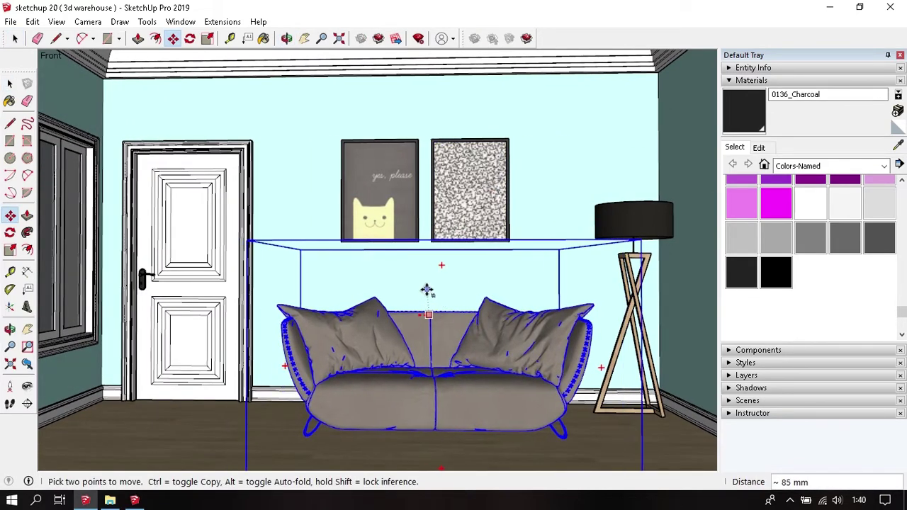
left_click(428, 289)
mouse_move(427, 288)
middle_mouse_down()
mouse_move(455, 287)
mouse_move(434, 282)
middle_mouse_up()
key("space")
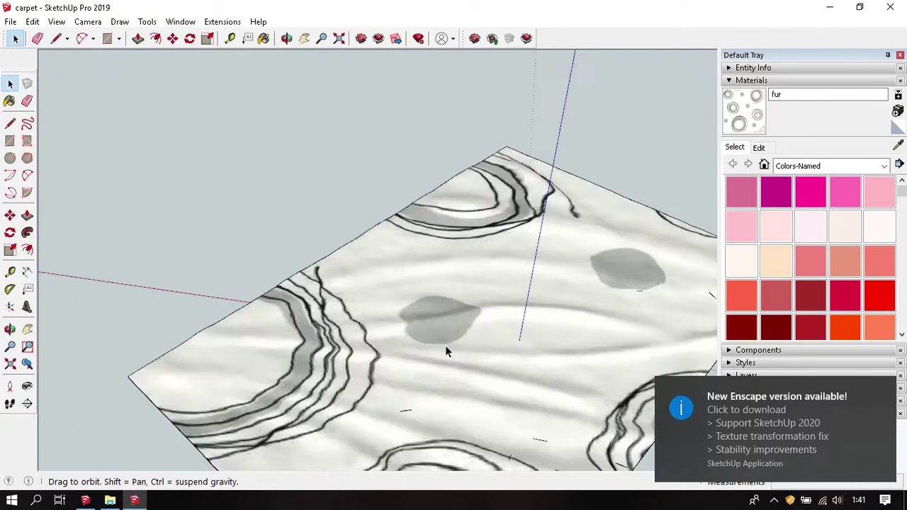
mouse_move(445, 352)
middle_mouse_down()
mouse_move(411, 371)
mouse_move(377, 280)
middle_mouse_up()
left_click(376, 279)
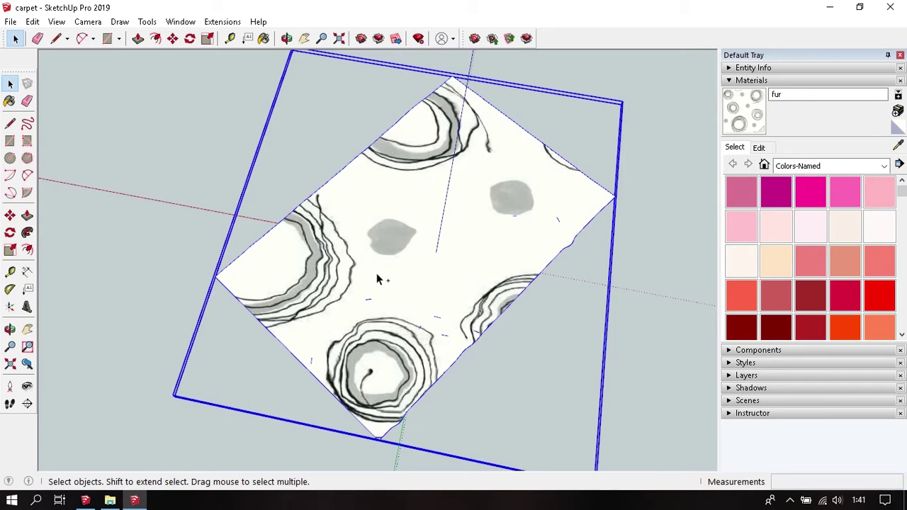
Step: Place the pasted patterned rug on the room floor from a top-down view
left_click(144, 258)
left_click(85, 499)
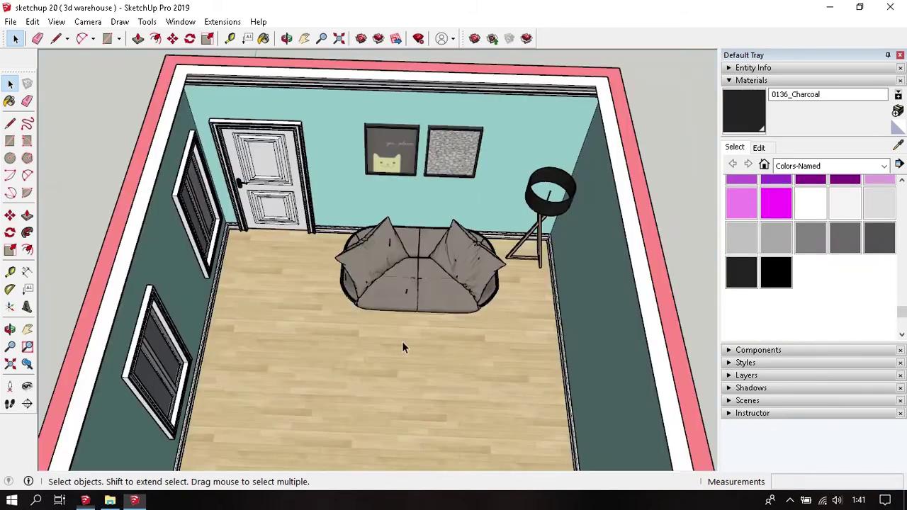
left_click_drag(394, 334, 386, 340)
key("space")
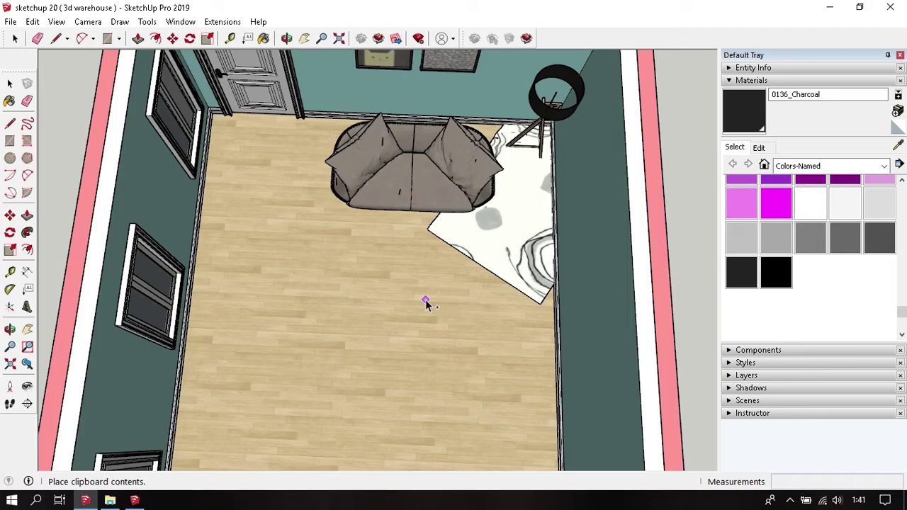
mouse_move(394, 331)
middle_mouse_down()
mouse_move(448, 241)
mouse_move(444, 306)
middle_mouse_up()
left_click(351, 359)
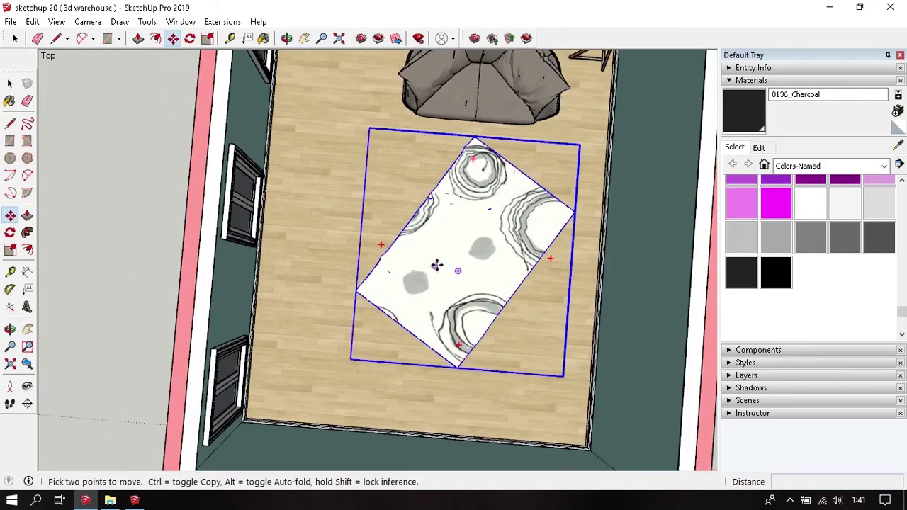
scroll(399, 283, "up", 2)
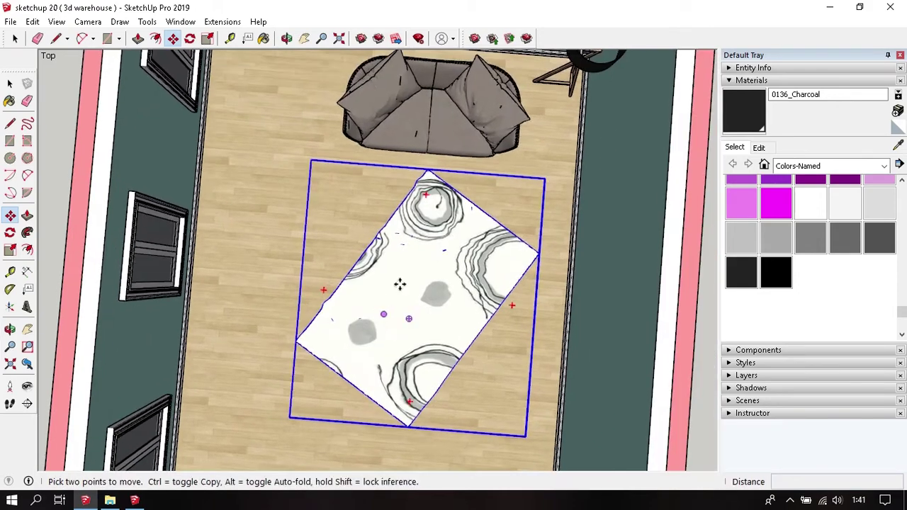
Step: Rotate the rug so it sits square with the room walls
left_click(423, 198)
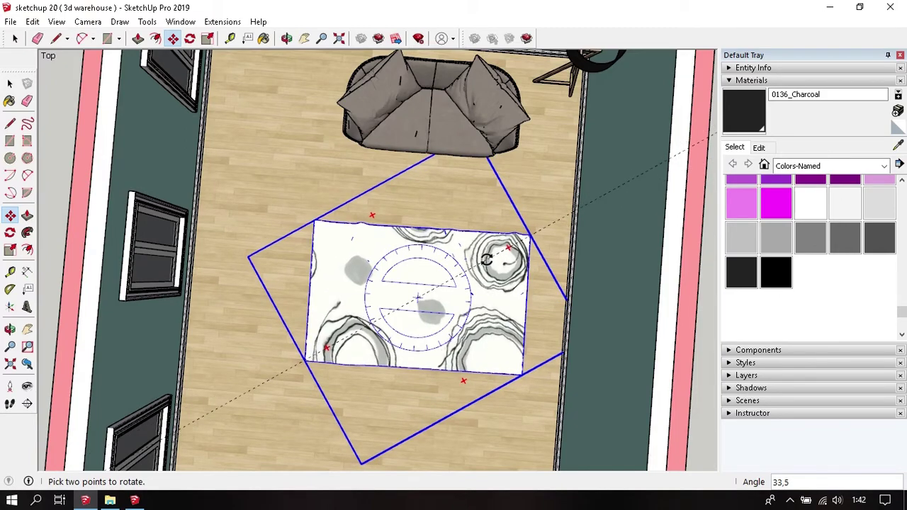
left_click(486, 260)
middle_click_drag(471, 282, 419, 333)
scroll(416, 330, "up", 2)
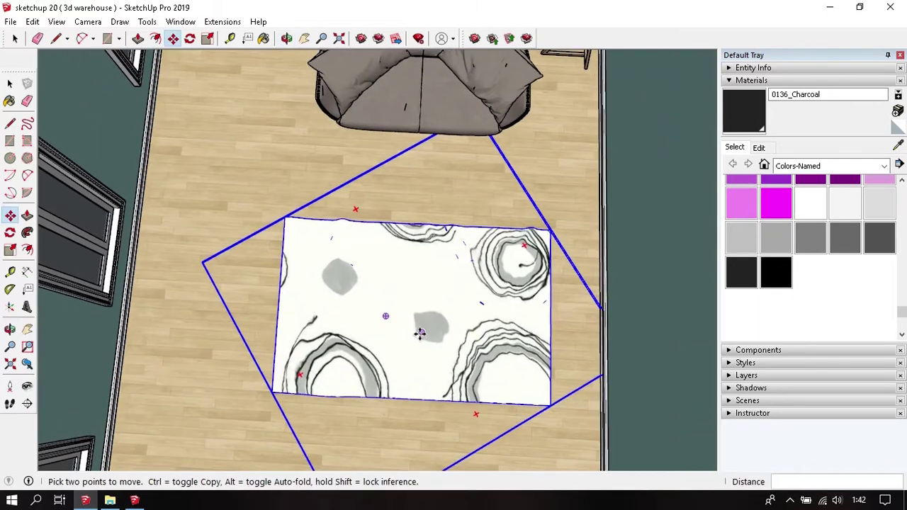
scroll(420, 333, "down", 2)
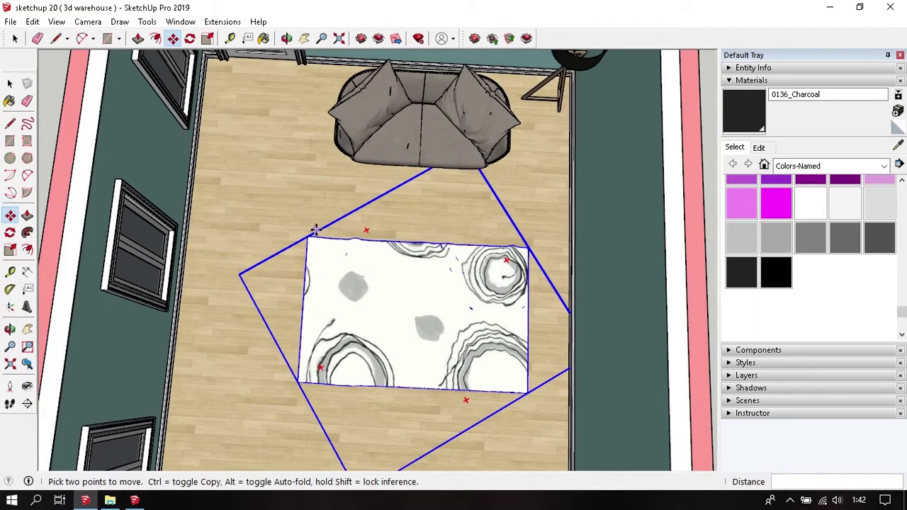
middle_click_drag(427, 272, 439, 317)
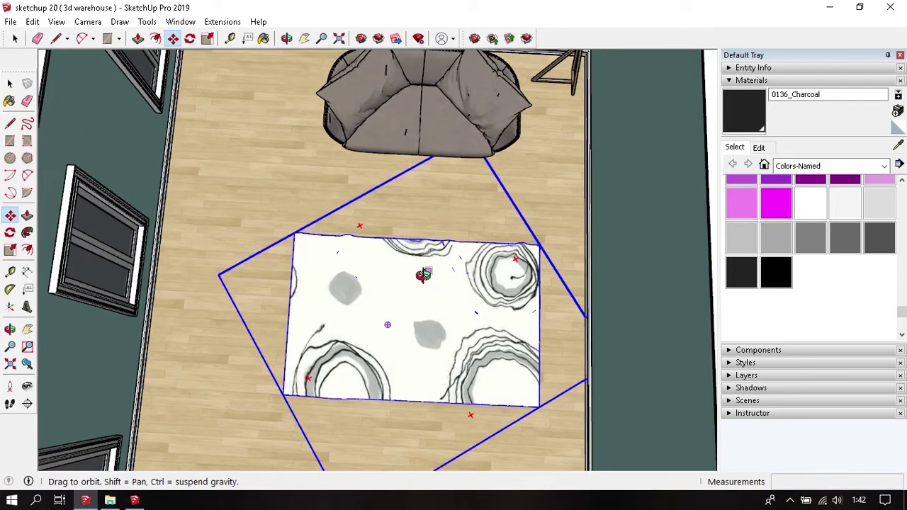
scroll(438, 316, "up", 2)
Step: Move the rug closer to the sofa
left_click(464, 303)
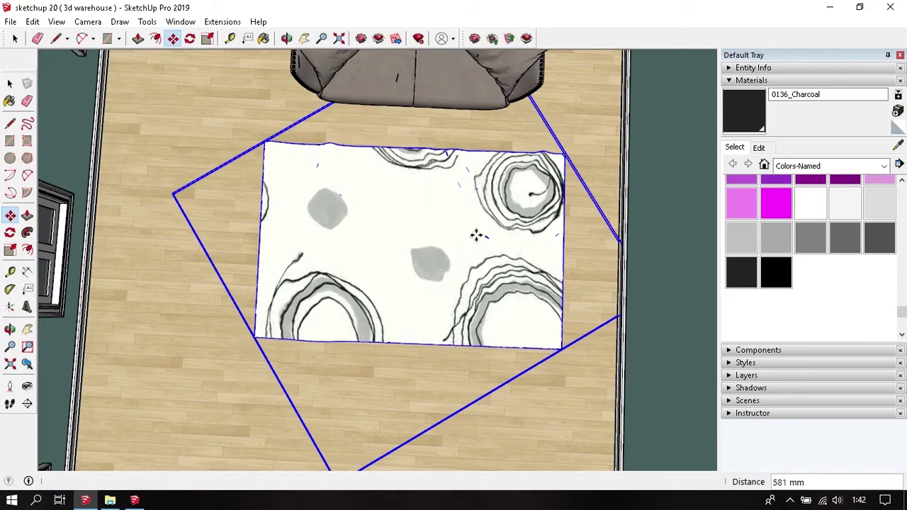
left_click(476, 234)
scroll(421, 202, "down", 2)
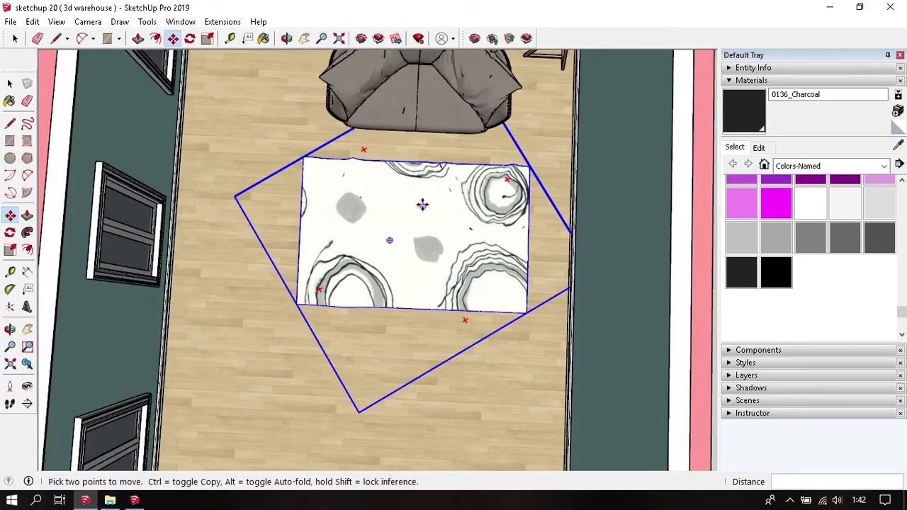
scroll(421, 203, "down", 2)
key("space")
left_click(593, 185)
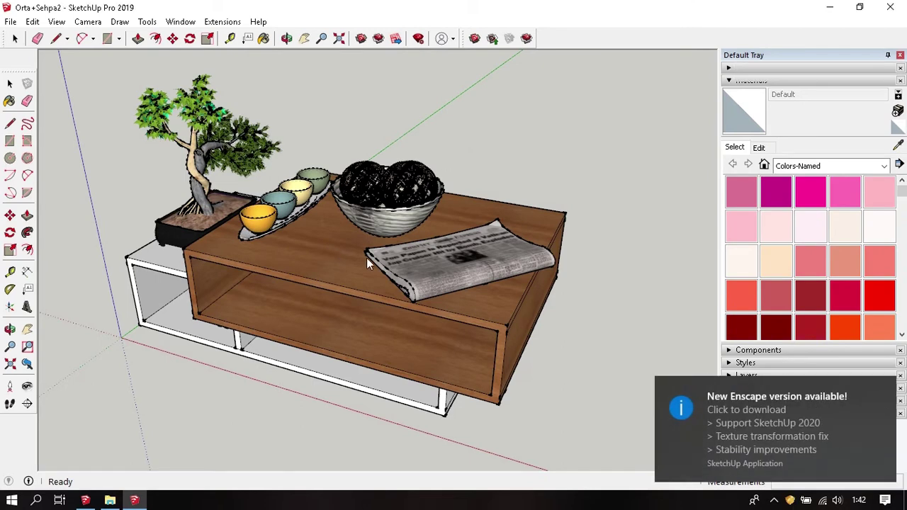
Step: Window-select the Orta+Sehpa2 table with its plant, bowls and newspaper and make them one group
scroll(340, 248, "down", 2)
middle_click_drag(267, 256, 213, 149)
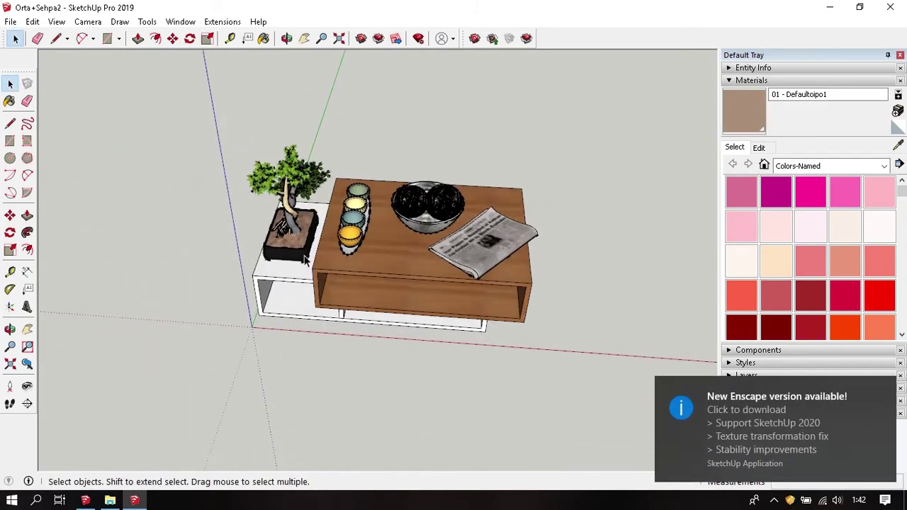
scroll(197, 131, "down", 2)
left_click_drag(197, 132, 527, 363)
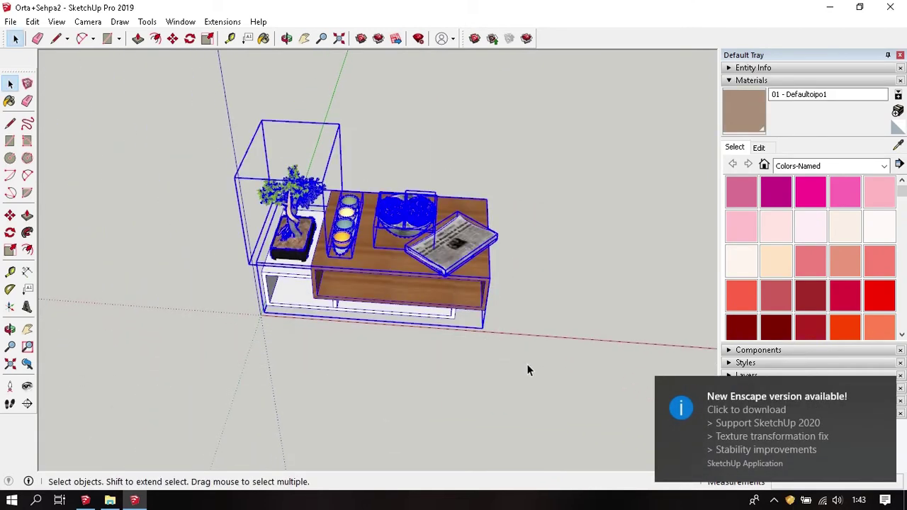
right_click(401, 287)
left_click(487, 141)
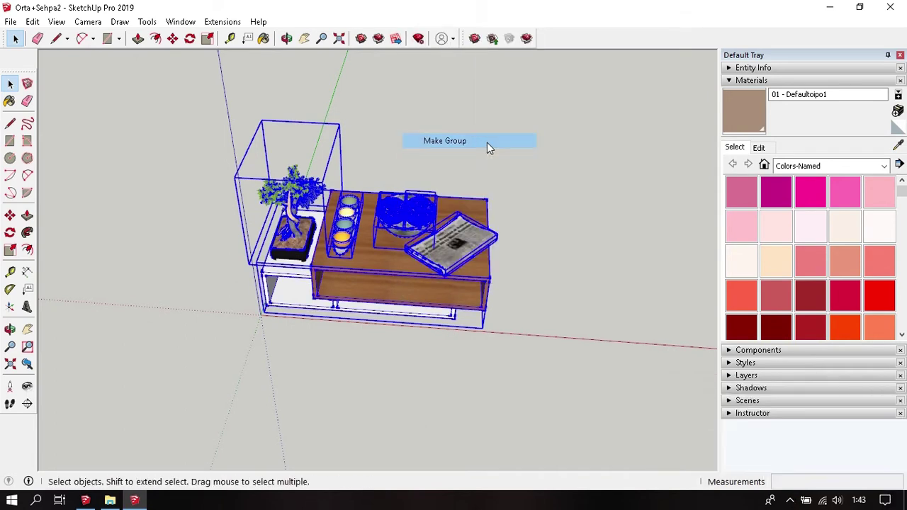
left_click(553, 245)
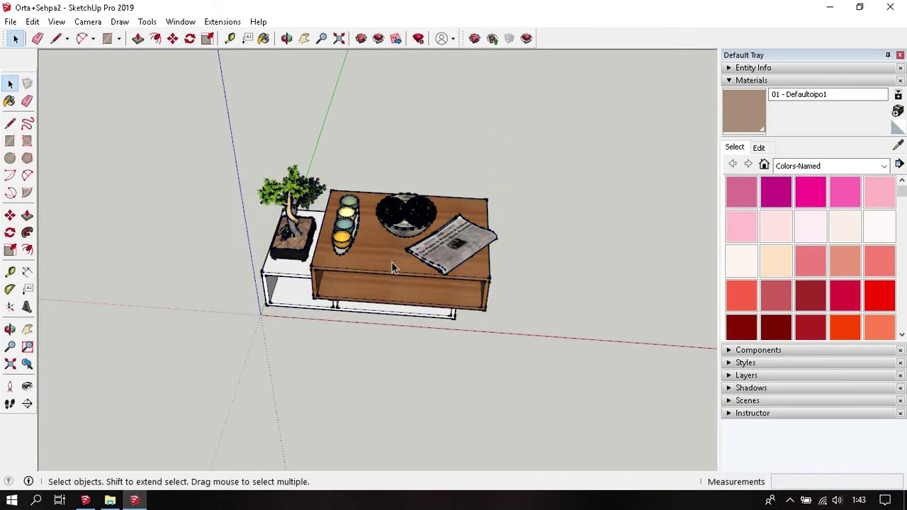
left_click(390, 259)
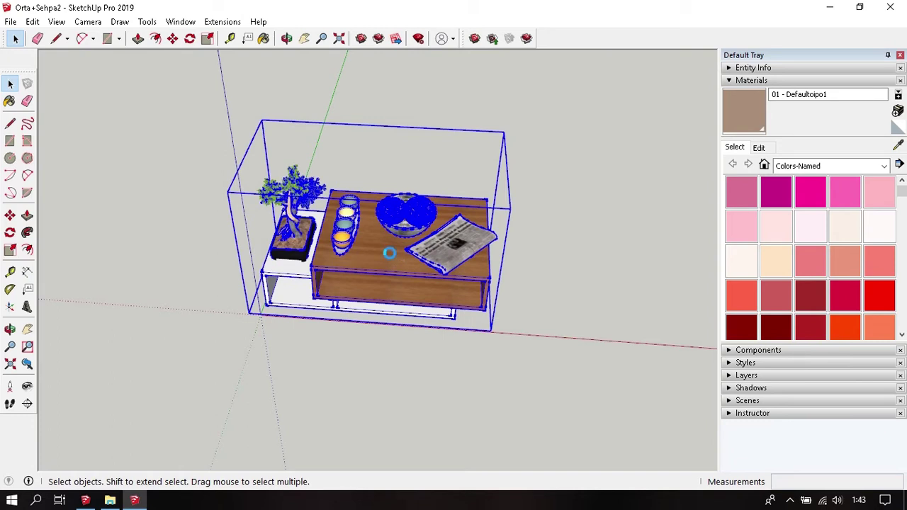
left_click(518, 264)
Step: Rotate the pasted coffee table by -60° and scale it up 1.19 times
left_click(86, 501)
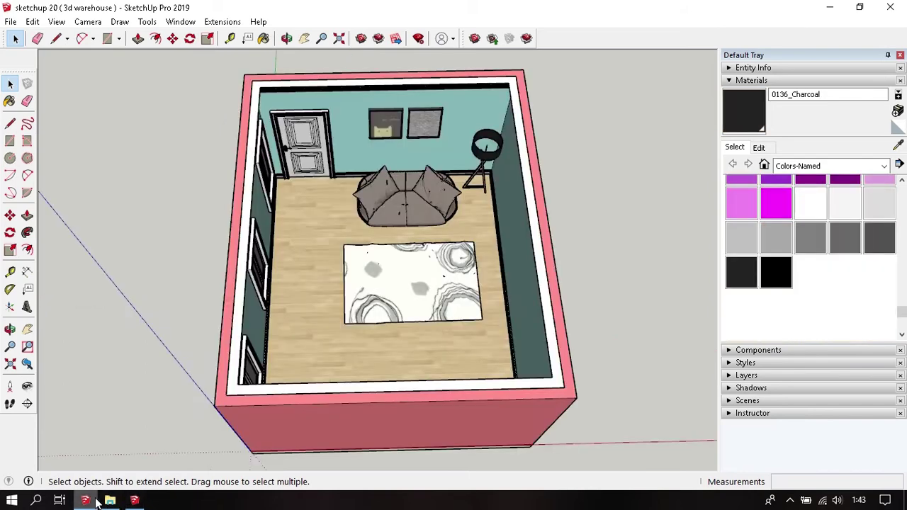
scroll(422, 339, "up", 5)
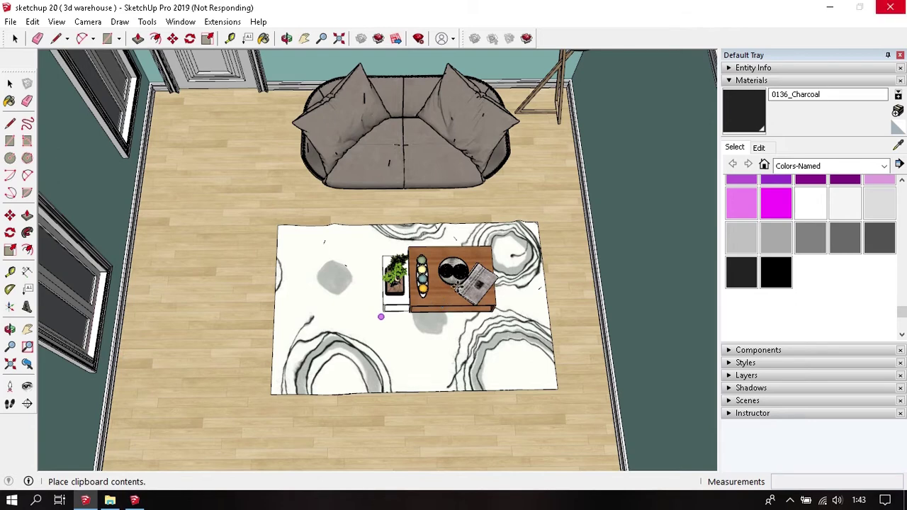
scroll(440, 255, "up", 1)
scroll(439, 237, "up", 3)
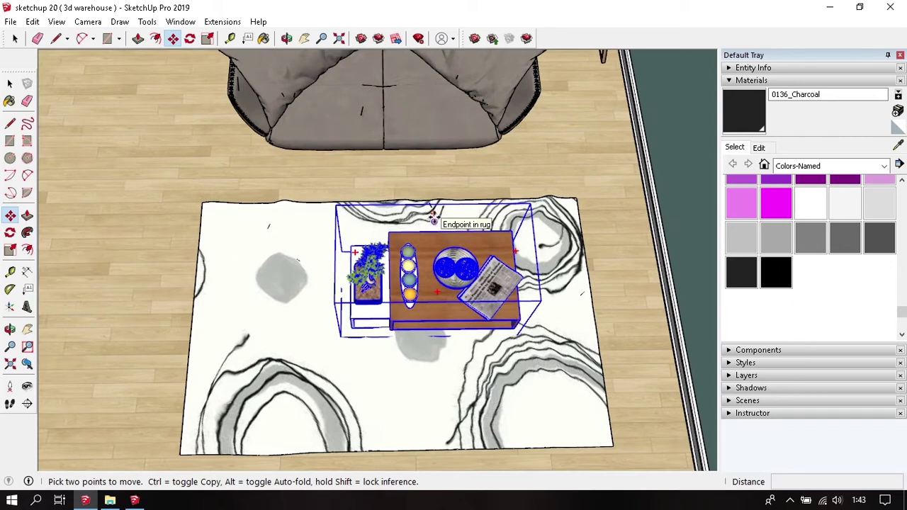
key("q")
left_click(434, 212)
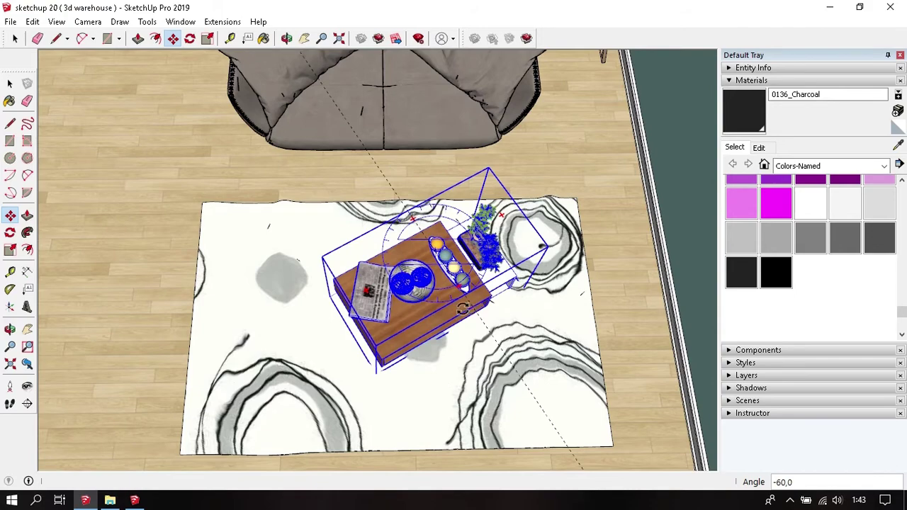
middle_click_drag(441, 333, 443, 262)
key("s")
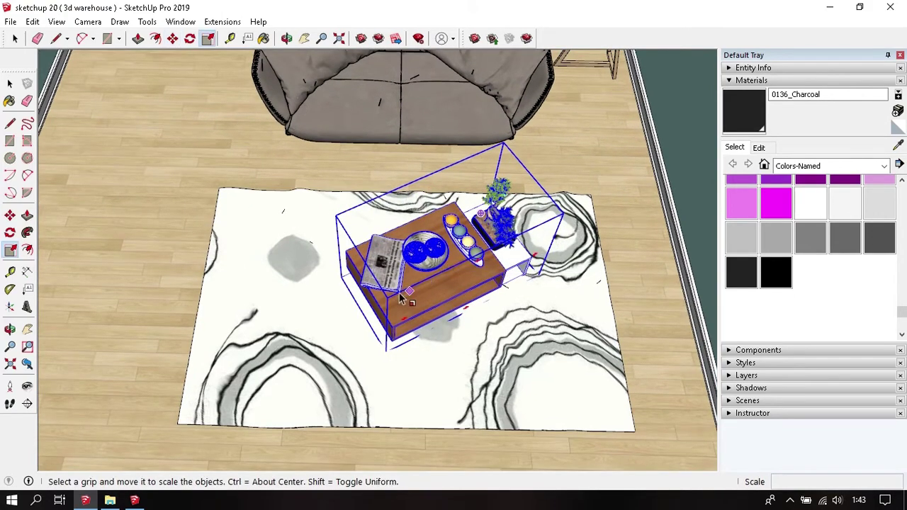
left_click_drag(387, 298, 360, 321)
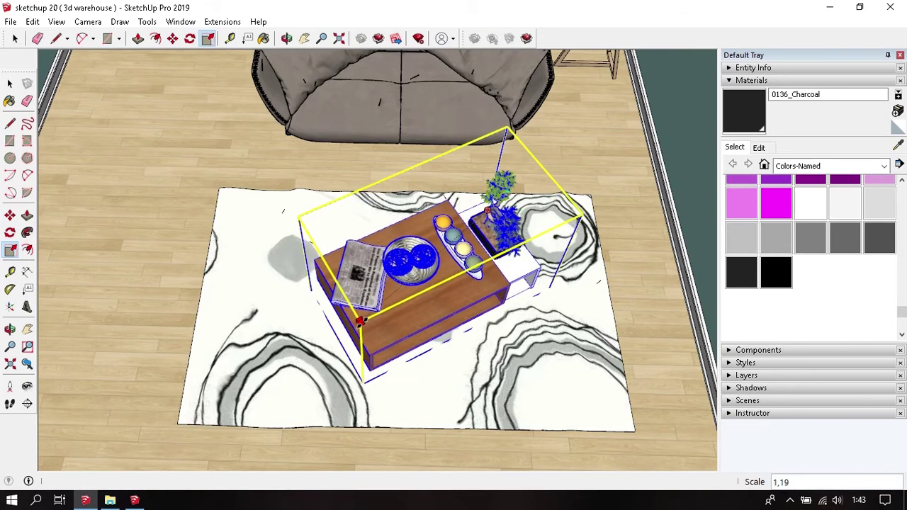
key("space")
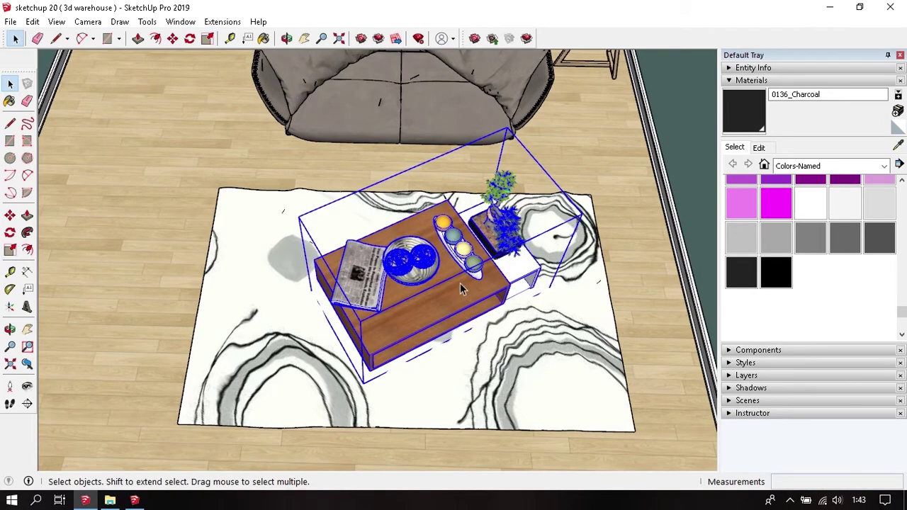
Step: Move the table onto the rug and nudge it toward the rug's front
key("m")
left_click(440, 333)
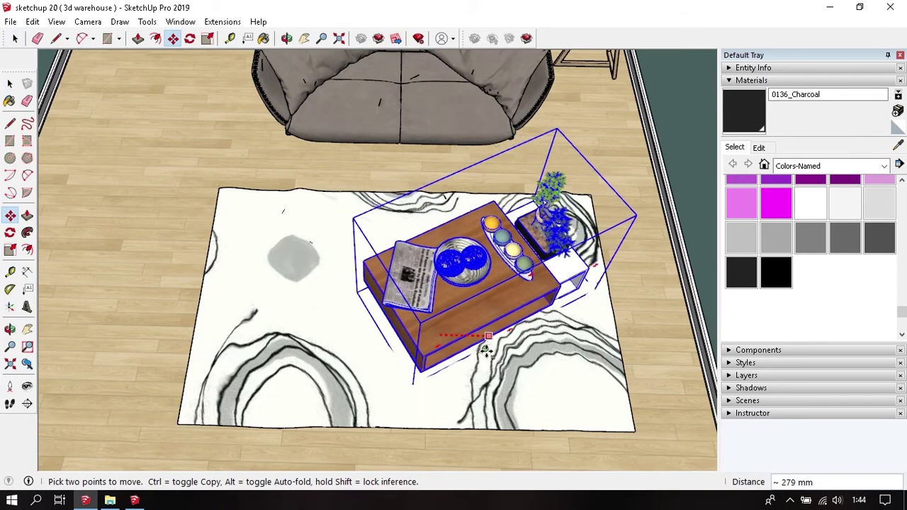
left_click(490, 354)
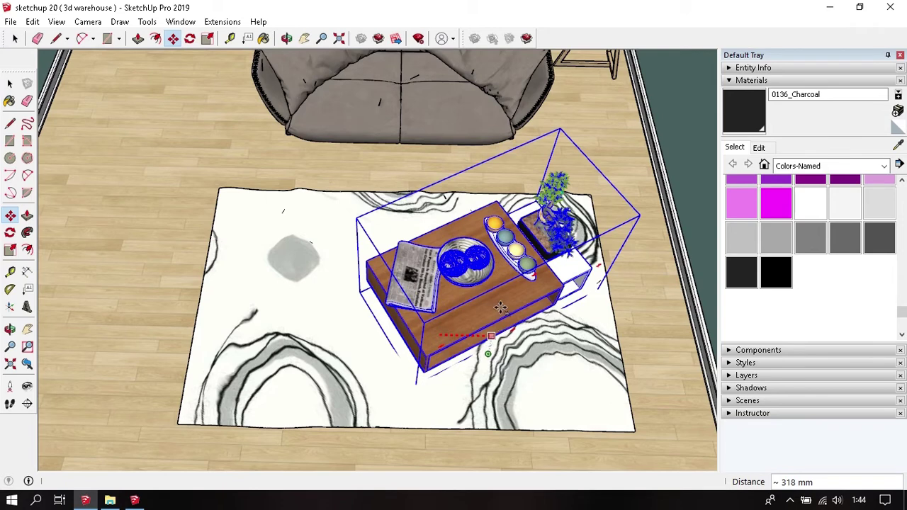
left_click(500, 307)
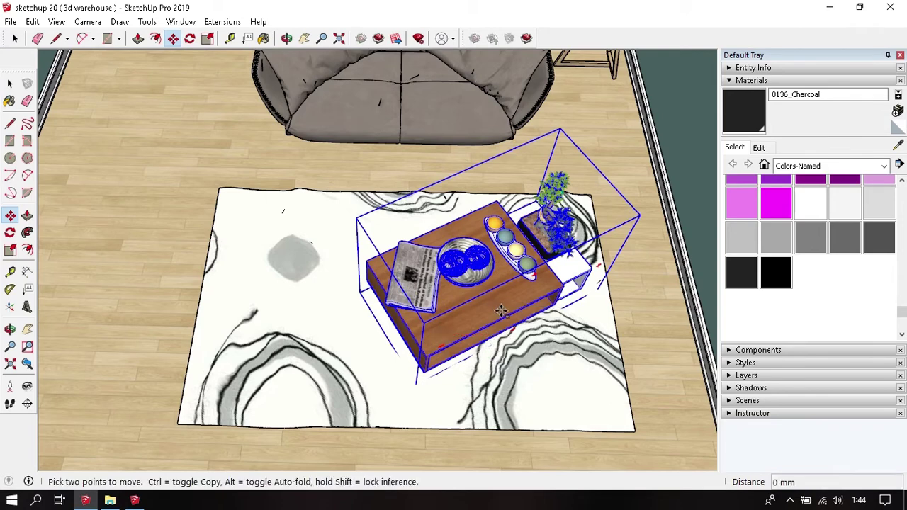
left_click(502, 328)
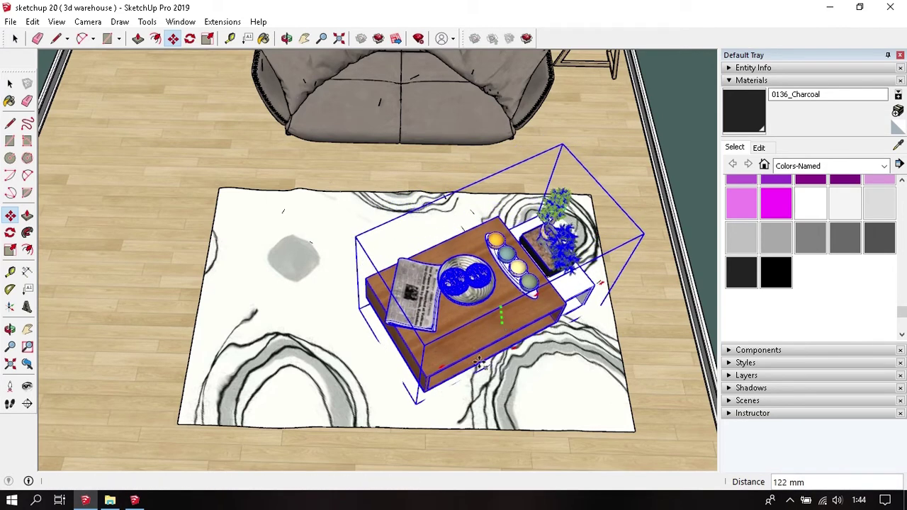
key("space")
Step: Sample the coffee table's Wood-01 material with the Paint Bucket
scroll(506, 301, "down", 2)
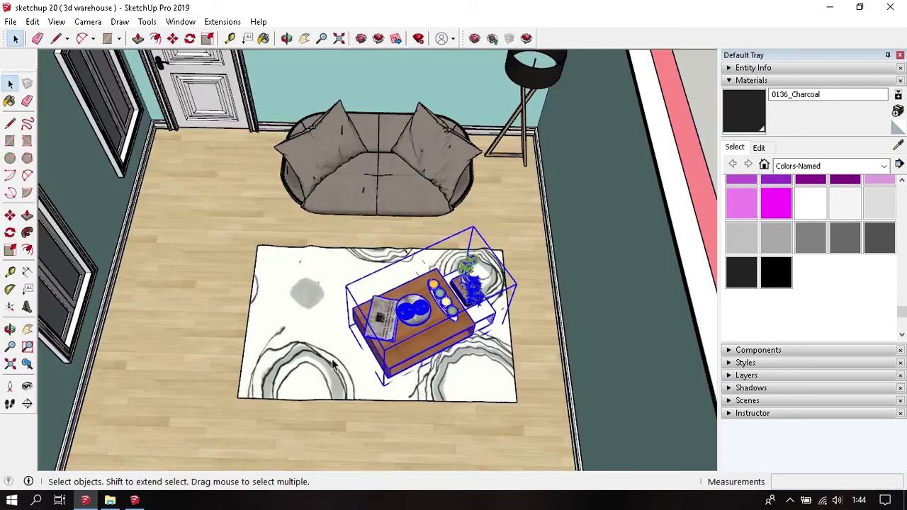
scroll(506, 301, "down", 2)
left_click(648, 233)
mouse_move(647, 233)
middle_mouse_down()
mouse_move(406, 293)
mouse_move(428, 307)
mouse_move(464, 250)
mouse_move(460, 226)
mouse_move(405, 206)
mouse_move(435, 226)
mouse_move(439, 253)
middle_mouse_up()
scroll(465, 250, "up", 3)
scroll(461, 234, "up", 2)
scroll(404, 205, "down", 1)
scroll(405, 205, "down", 1)
scroll(419, 209, "down", 1)
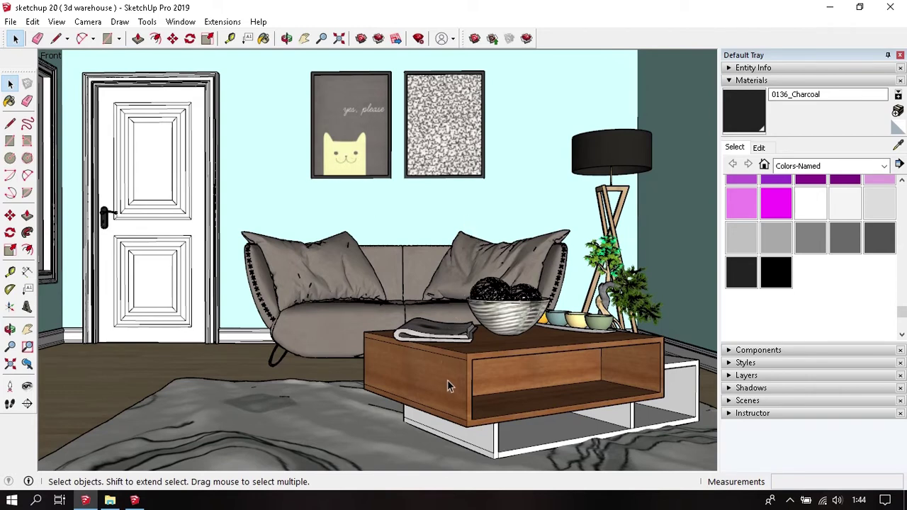
key("b")
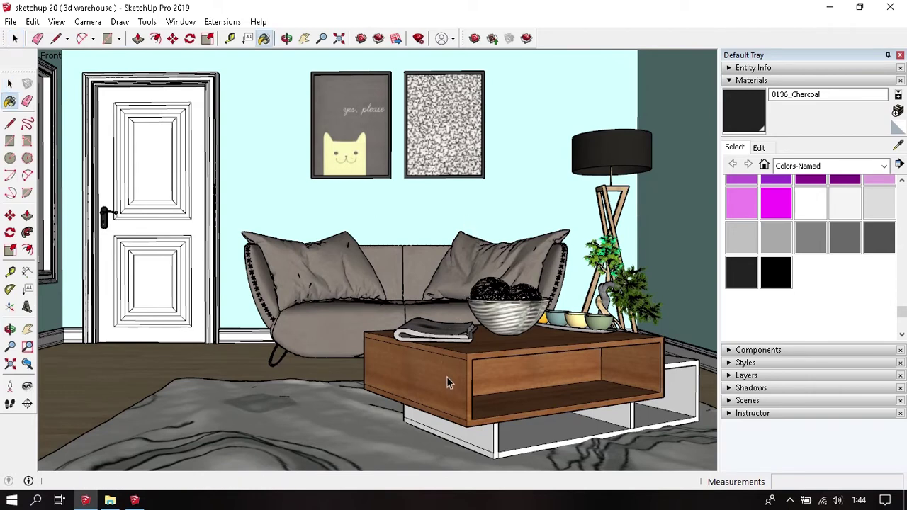
key("alt")
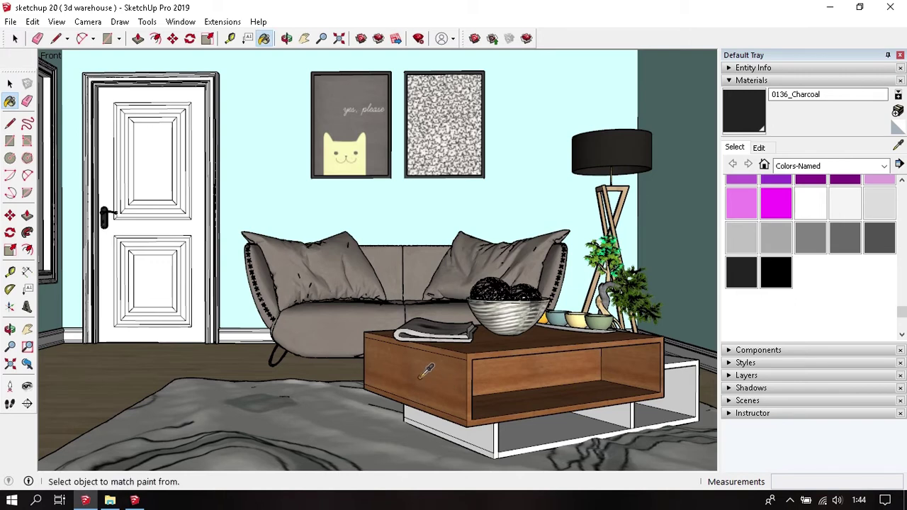
left_click(420, 378, "alt")
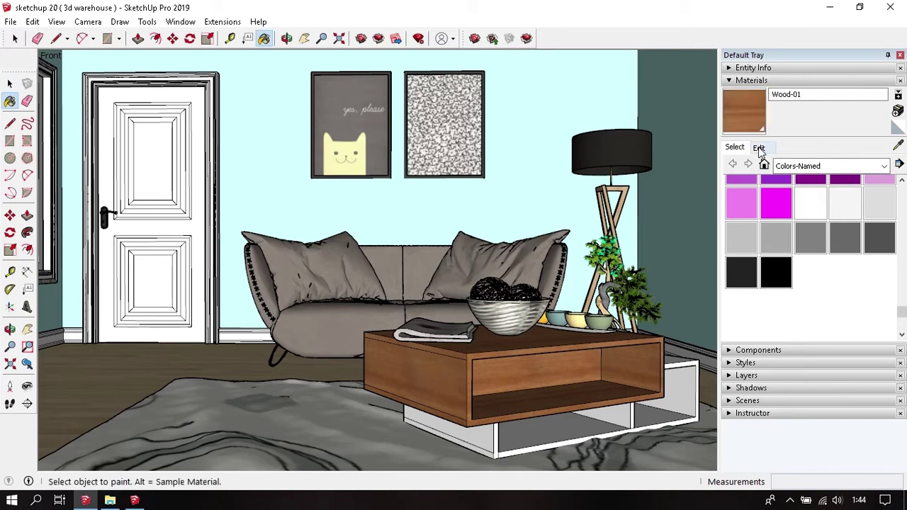
Step: Edit Wood-01 with Match Color so it takes the light floorboards' colour
left_click(759, 148)
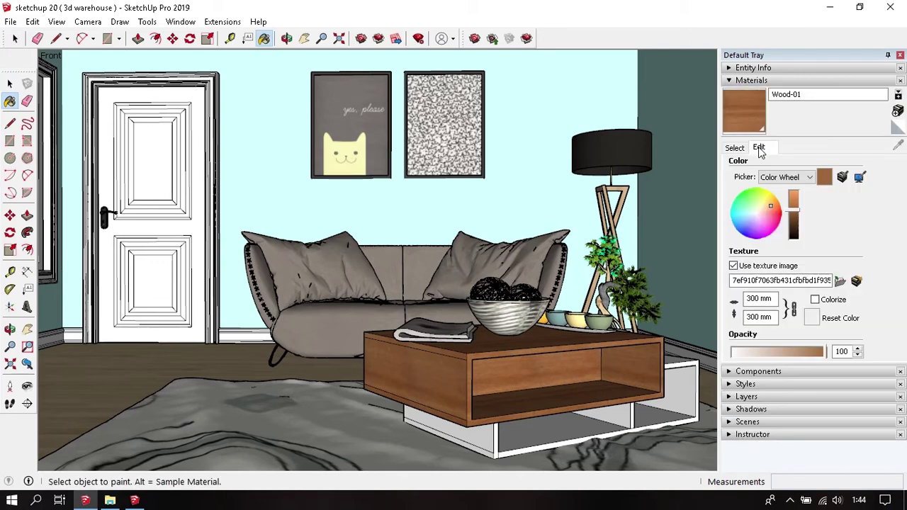
left_click(865, 181)
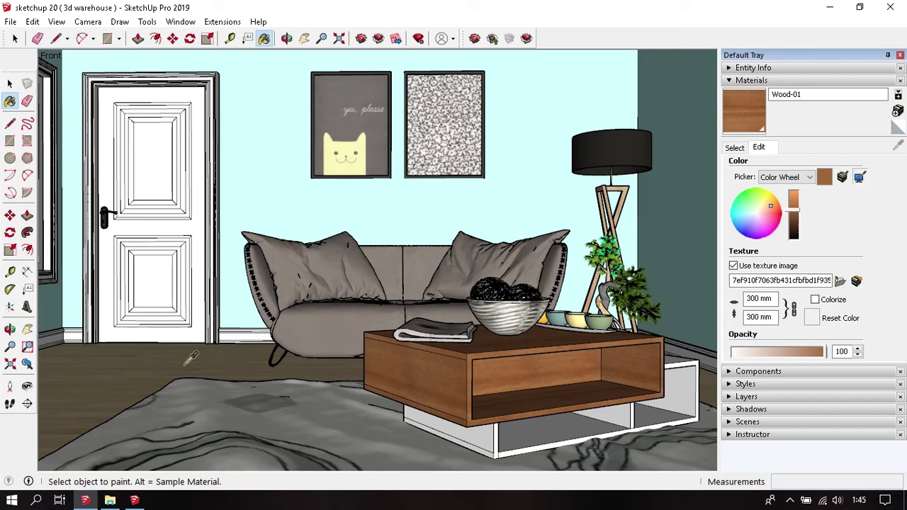
left_click(91, 383)
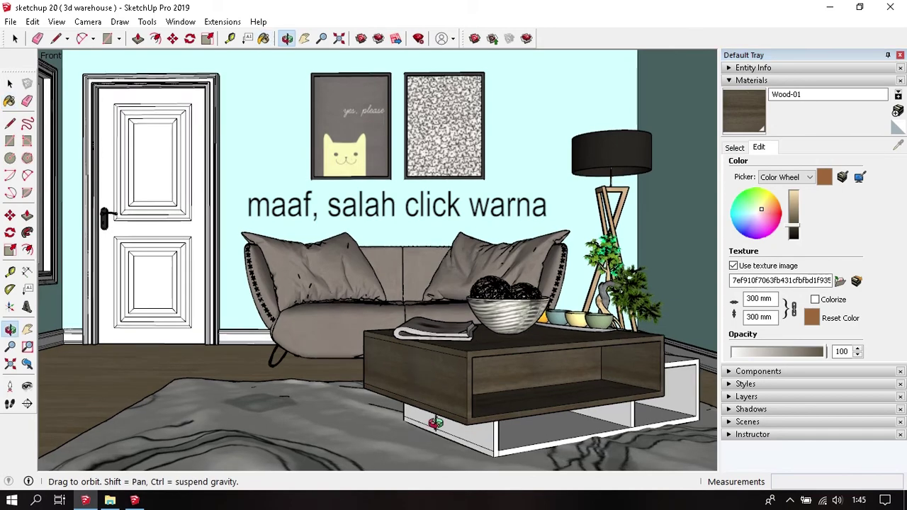
mouse_move(436, 391)
middle_mouse_down()
mouse_move(439, 202)
mouse_move(411, 277)
middle_mouse_up()
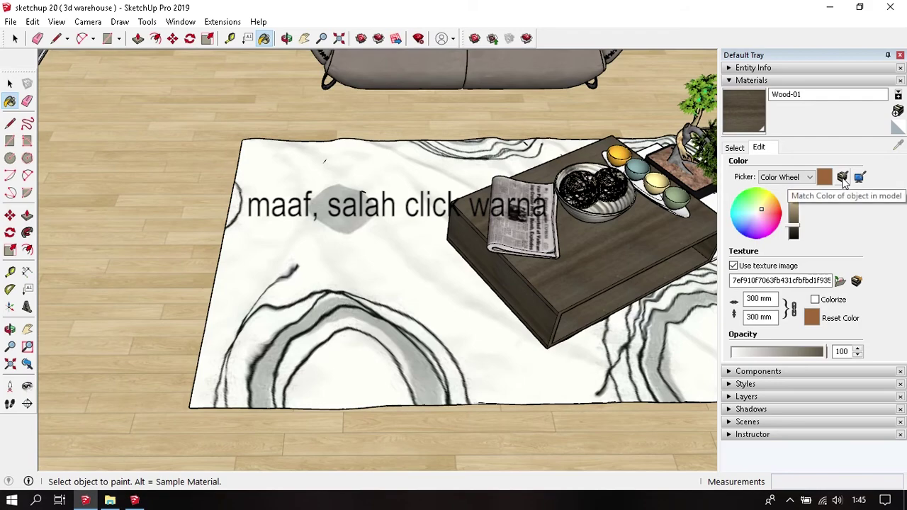
left_click(841, 178)
middle_click_drag(378, 260, 368, 288)
left_click(368, 288)
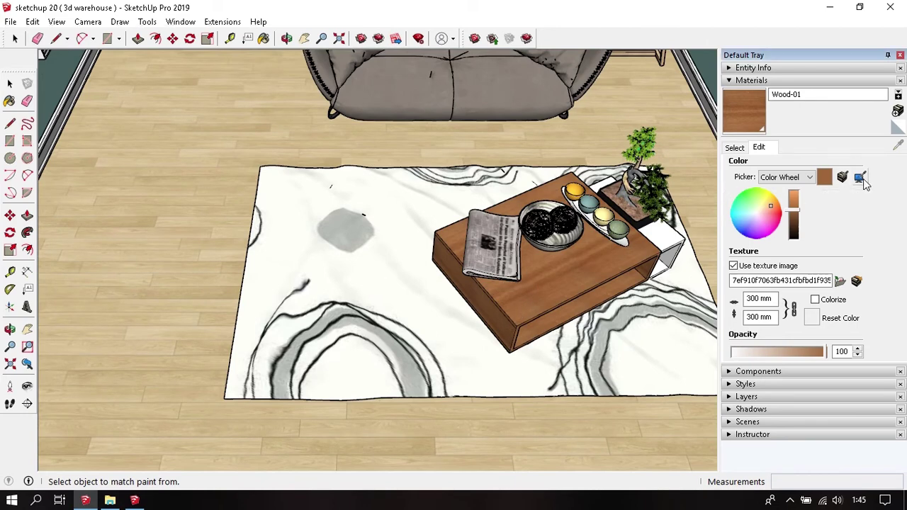
left_click(181, 320)
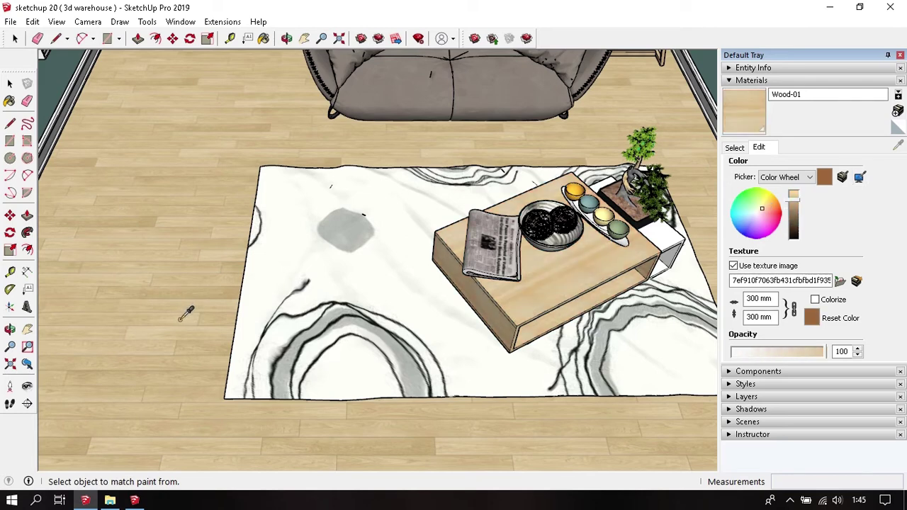
Step: Sample the black CÚPULA material from the lamp shade
key("space")
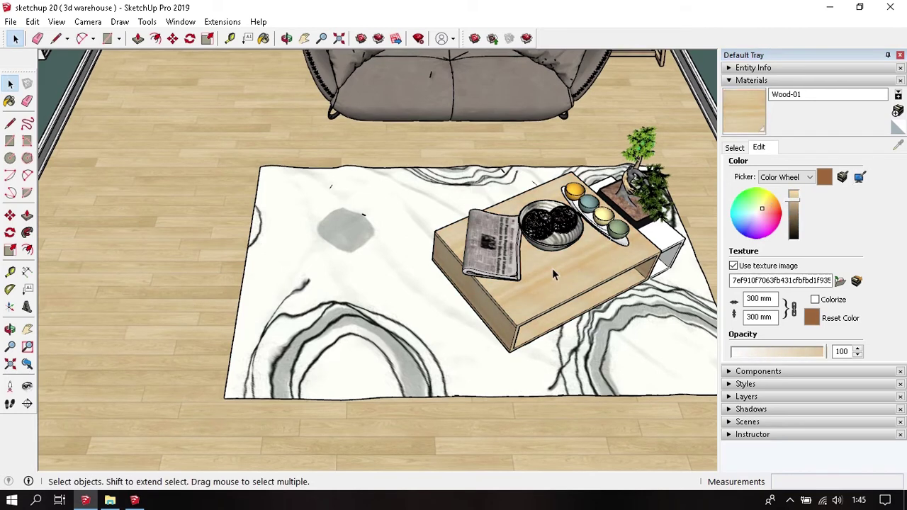
mouse_move(552, 268)
middle_mouse_down()
mouse_move(522, 240)
mouse_move(539, 239)
mouse_move(510, 318)
mouse_move(585, 366)
middle_mouse_up()
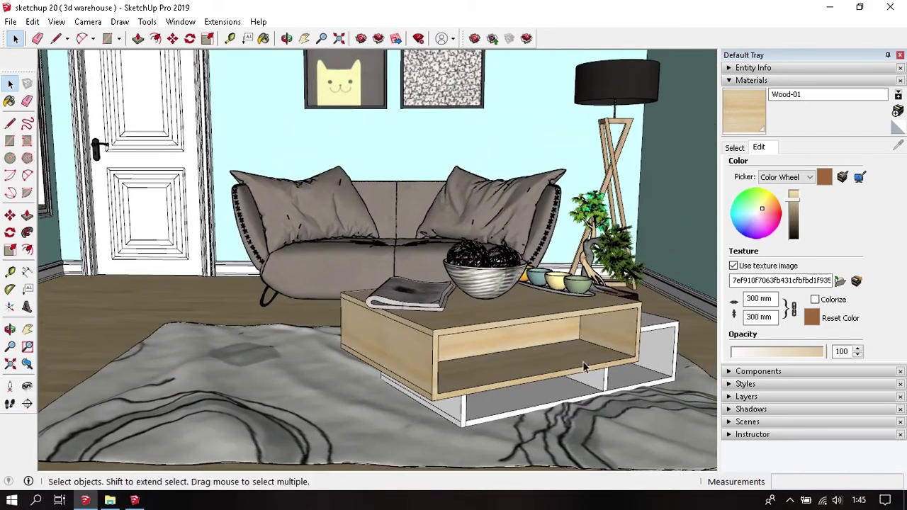
key("b")
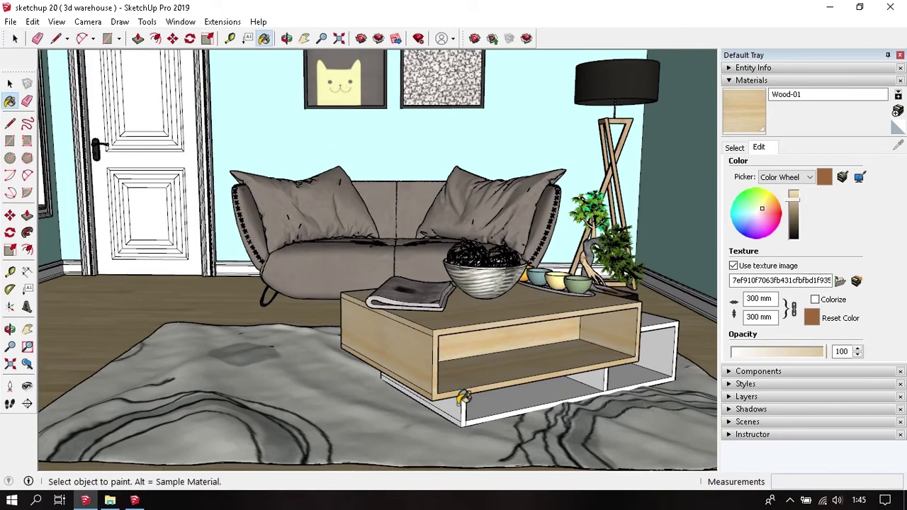
left_click(461, 401, "alt")
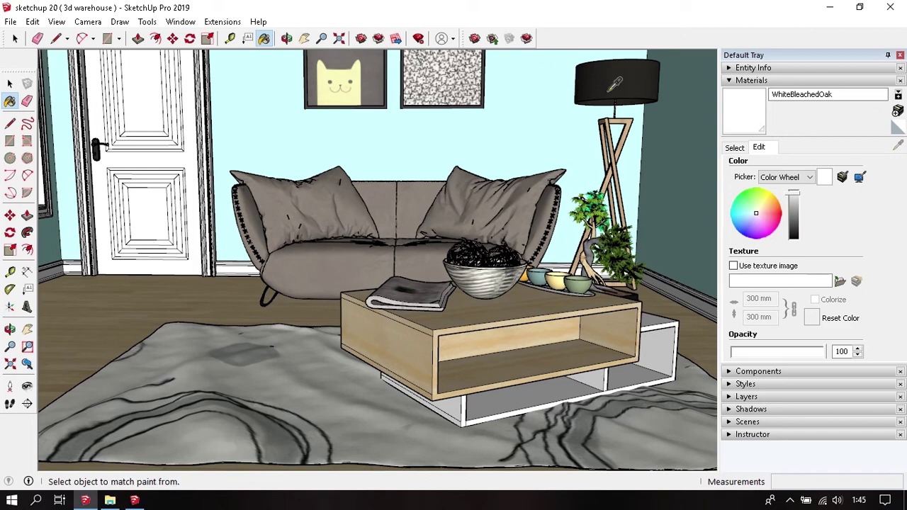
left_click(614, 85, "alt")
Step: Inside the nested table groups, paint the white base with the black CÚPULA material
key("space")
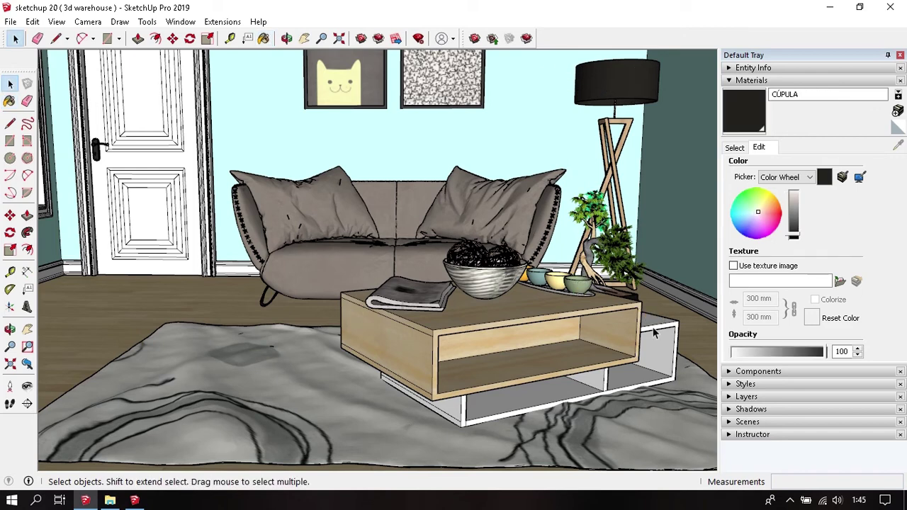
double_click(654, 333)
left_click(654, 333)
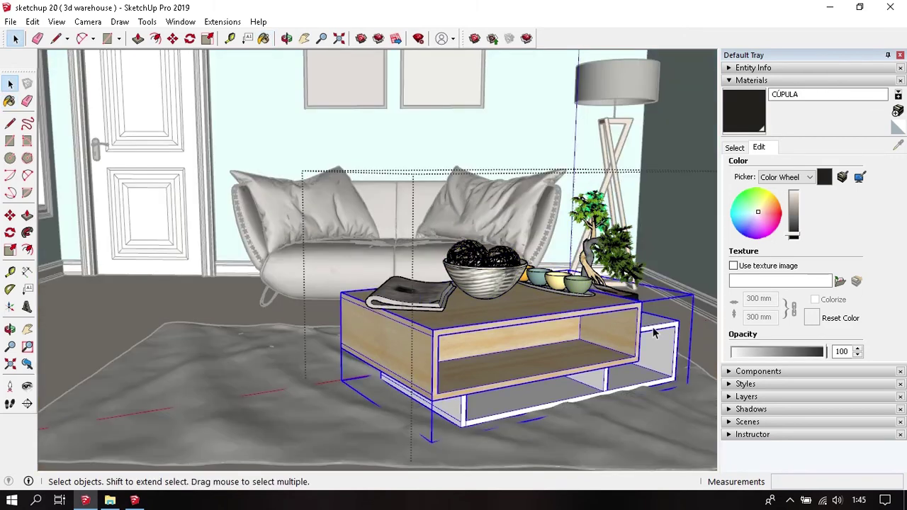
double_click(654, 333)
key("b")
left_click(654, 351)
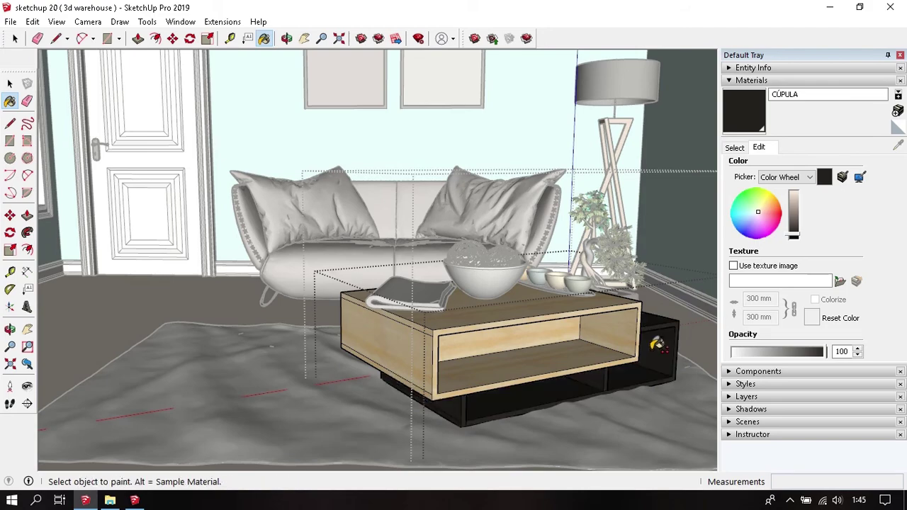
key("space")
key("Escape")
key("Escape")
Step: Try moving the whole coffee table, then undo the move
middle_click_drag(523, 390, 494, 375)
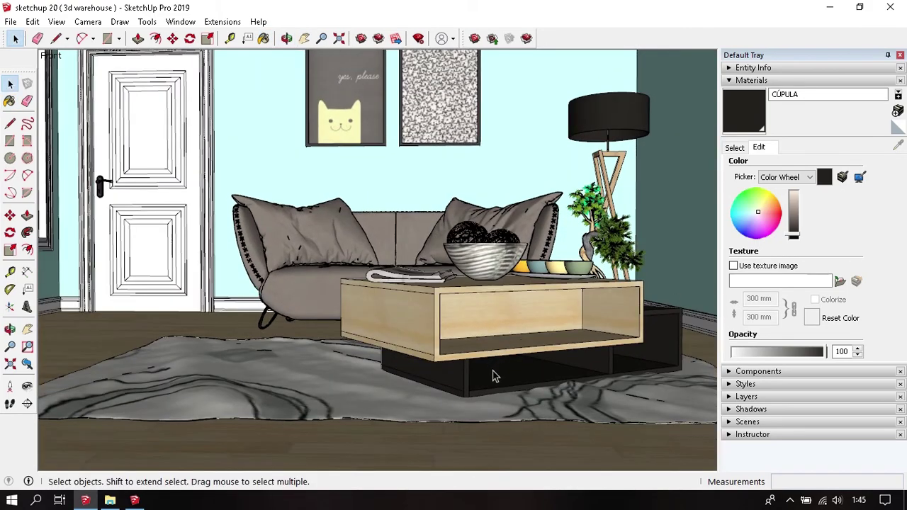
left_click(494, 375)
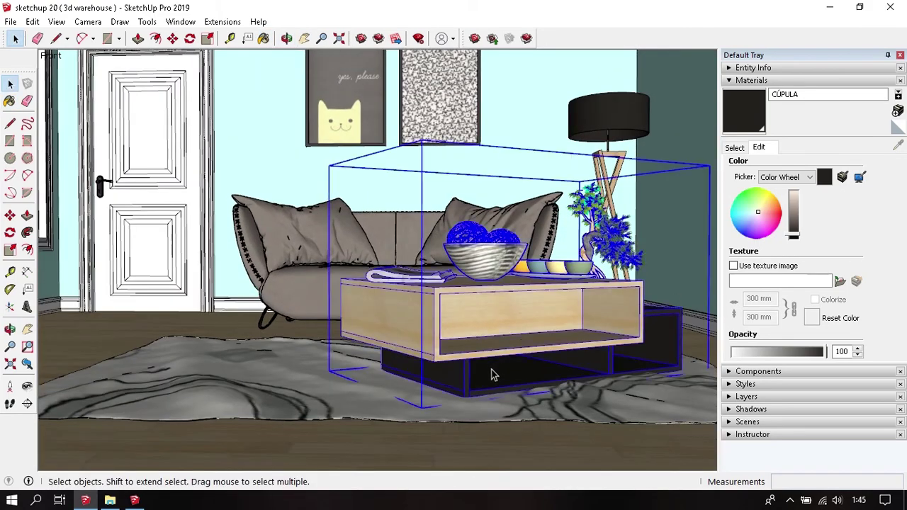
key("m")
left_click(491, 343)
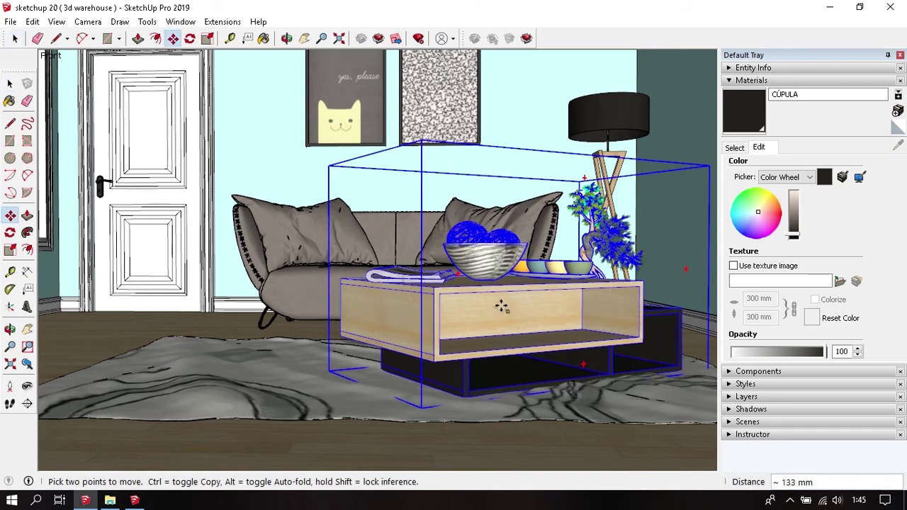
left_click(502, 309)
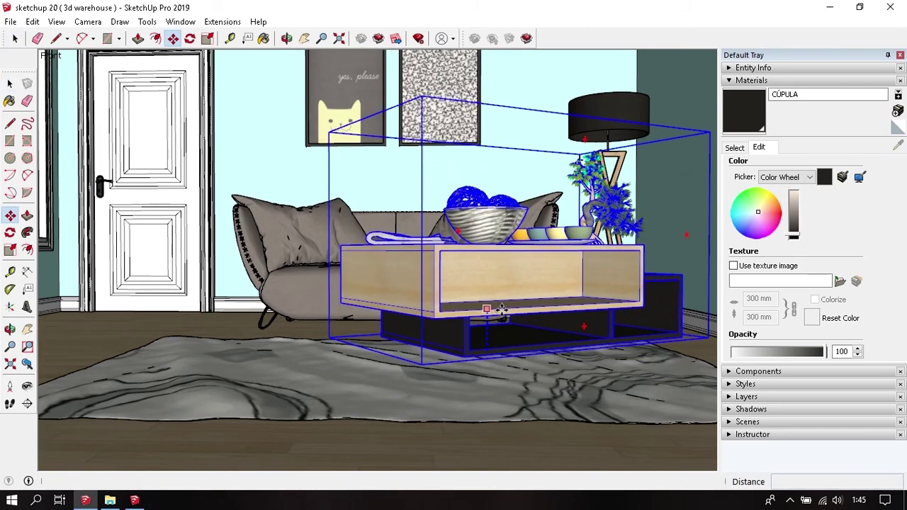
key("space")
key("ctrl+z")
mouse_move(397, 283)
middle_mouse_down()
mouse_move(405, 328)
mouse_move(375, 307)
mouse_move(394, 334)
middle_mouse_up()
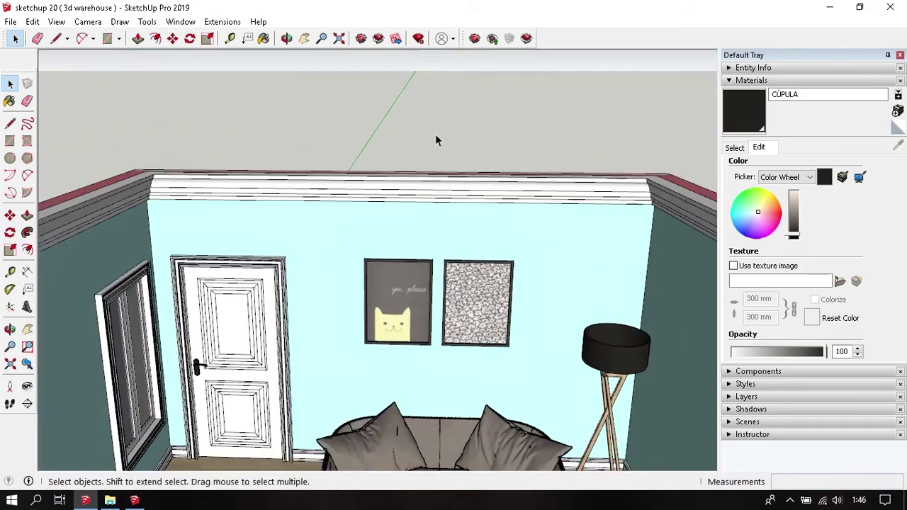
Step: Orbit and zoom out to see the whole furnished room from high above
middle_click_drag(435, 140, 438, 178)
middle_click_drag(438, 213, 453, 298)
scroll(458, 266, "down", 5)
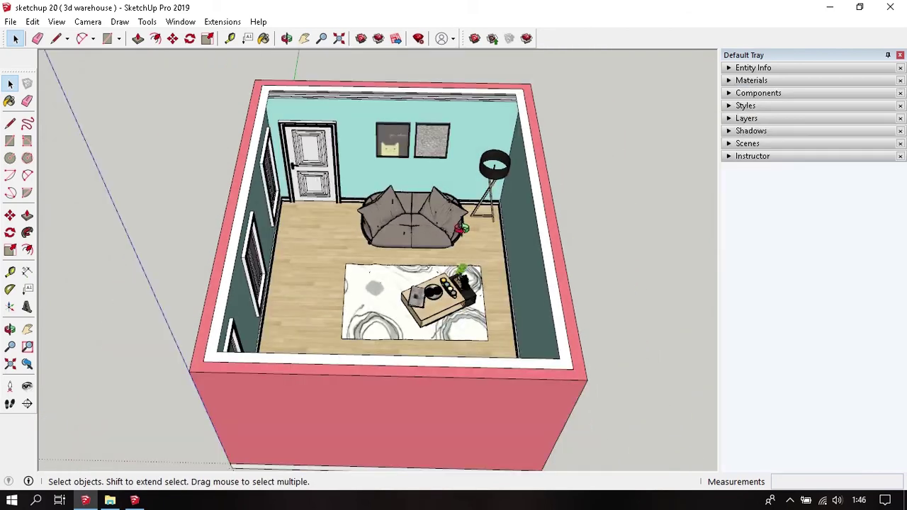